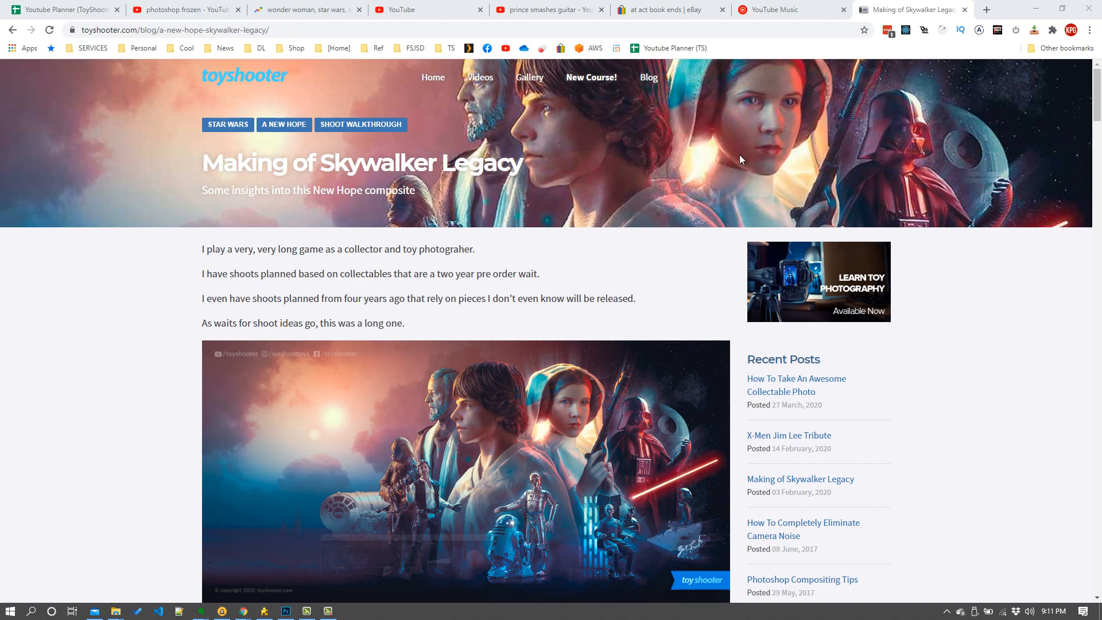
mouse_move(1100, 97)
mouse_down()
mouse_move(1094, 250)
mouse_move(1046, 453)
mouse_move(1088, 571)
mouse_move(1076, 384)
mouse_move(1092, 92)
mouse_up()
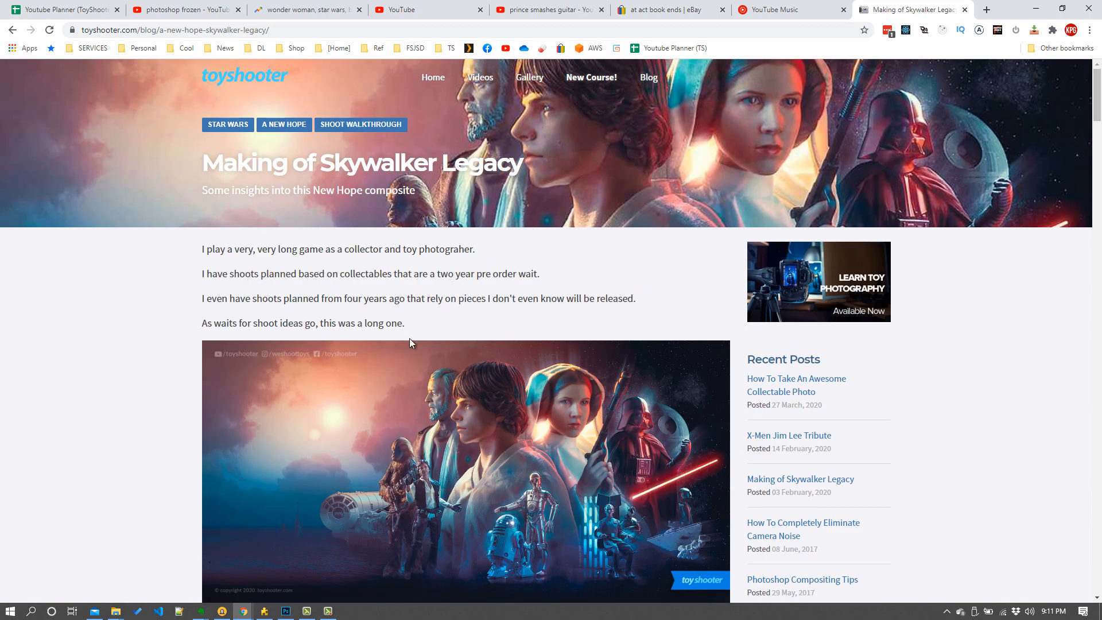
scroll(405, 335, down, 1)
scroll(405, 336, up, 1)
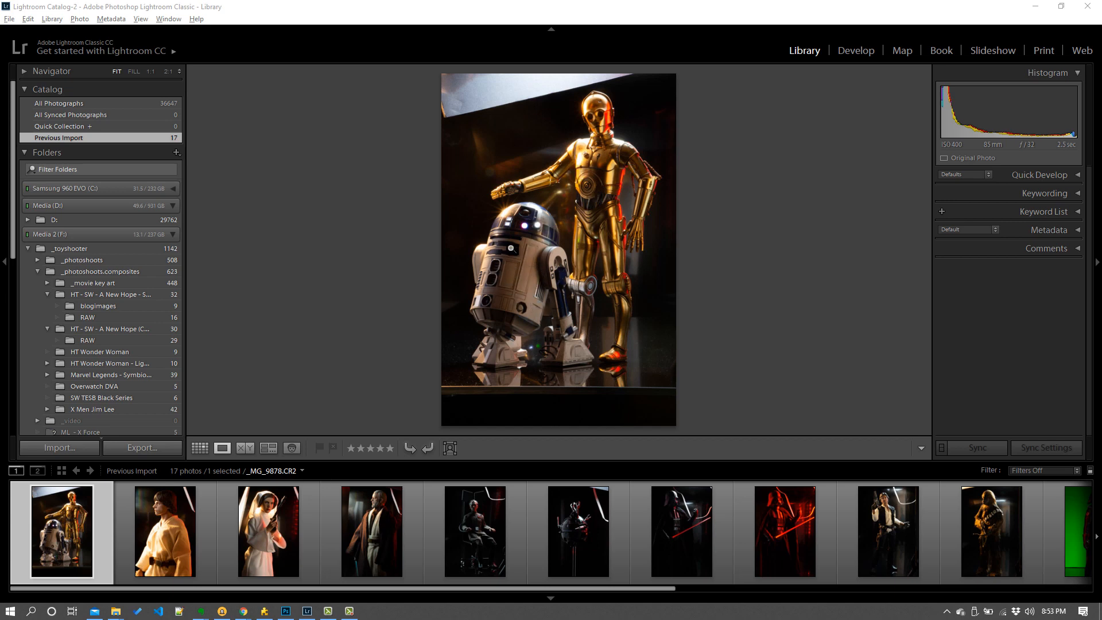
- Browse the first shoot photos in the filmstrip, zooming in on Leia's face and back out via the grid
click(167, 552)
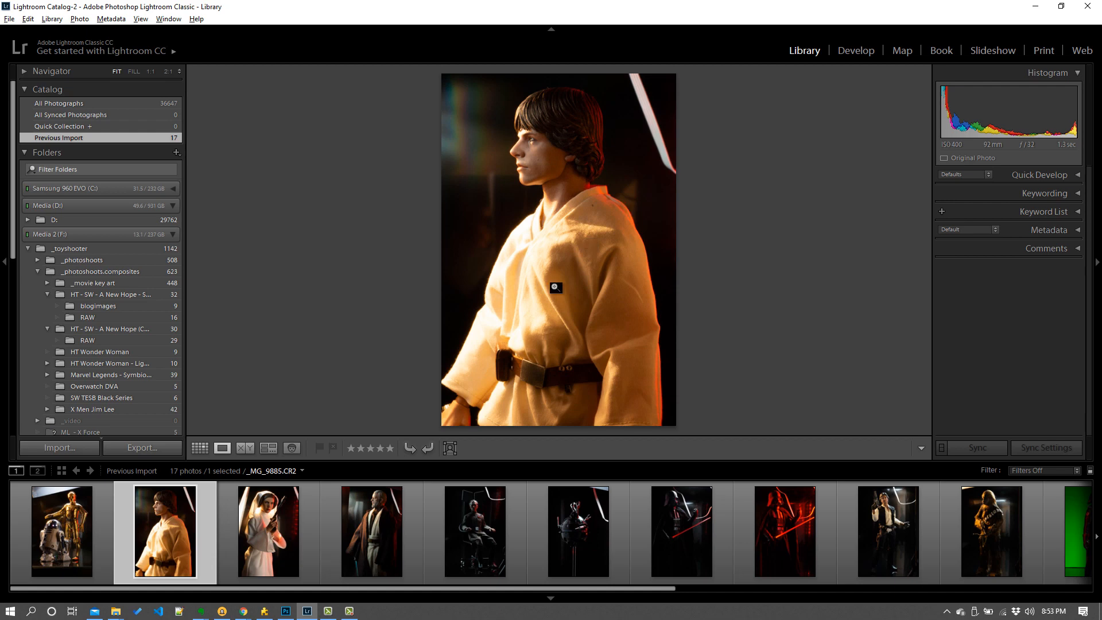
click(276, 529)
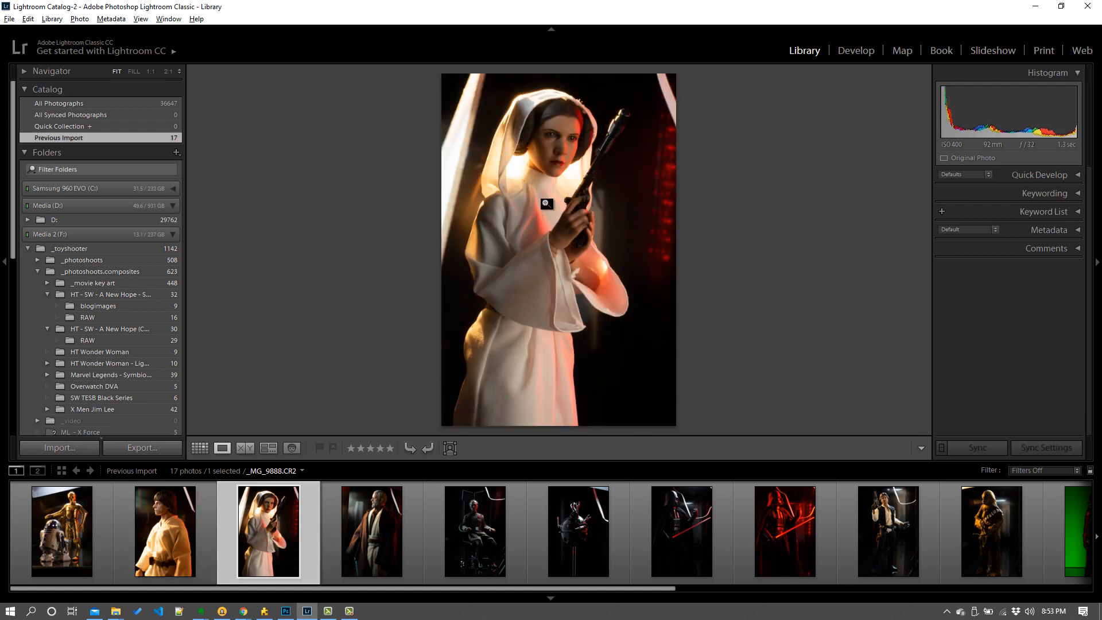
click(544, 131)
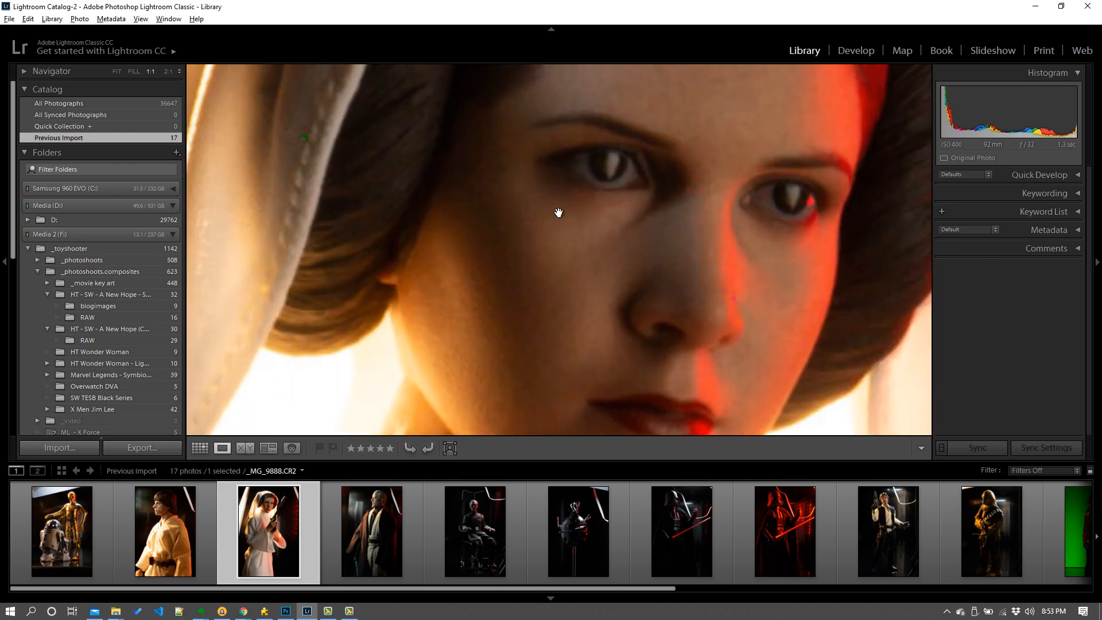
key(g)
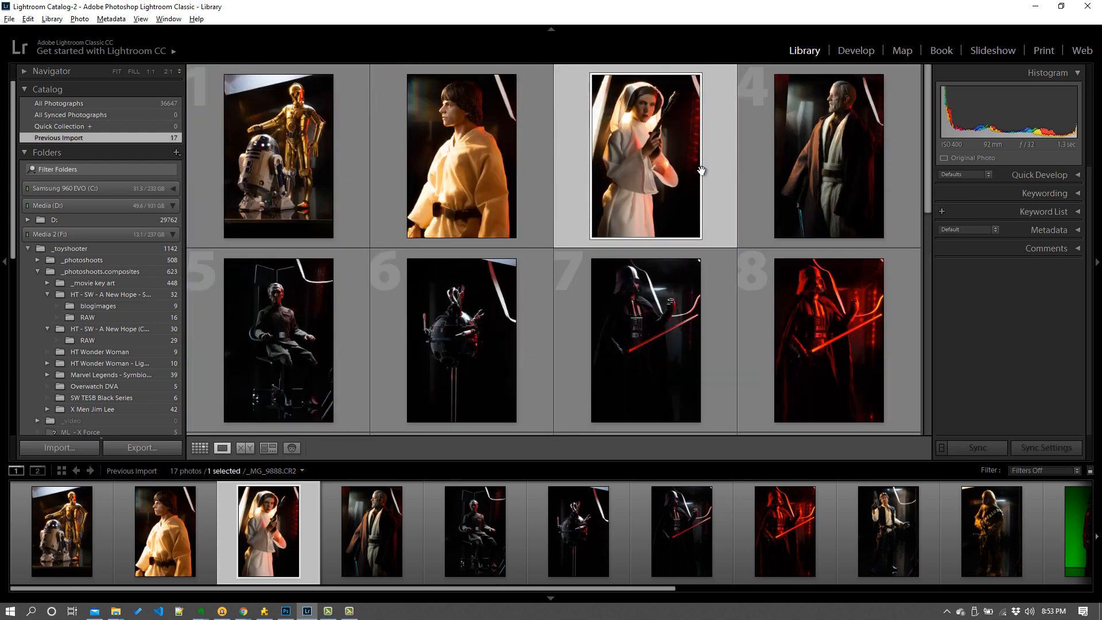
key(z)
key(z)
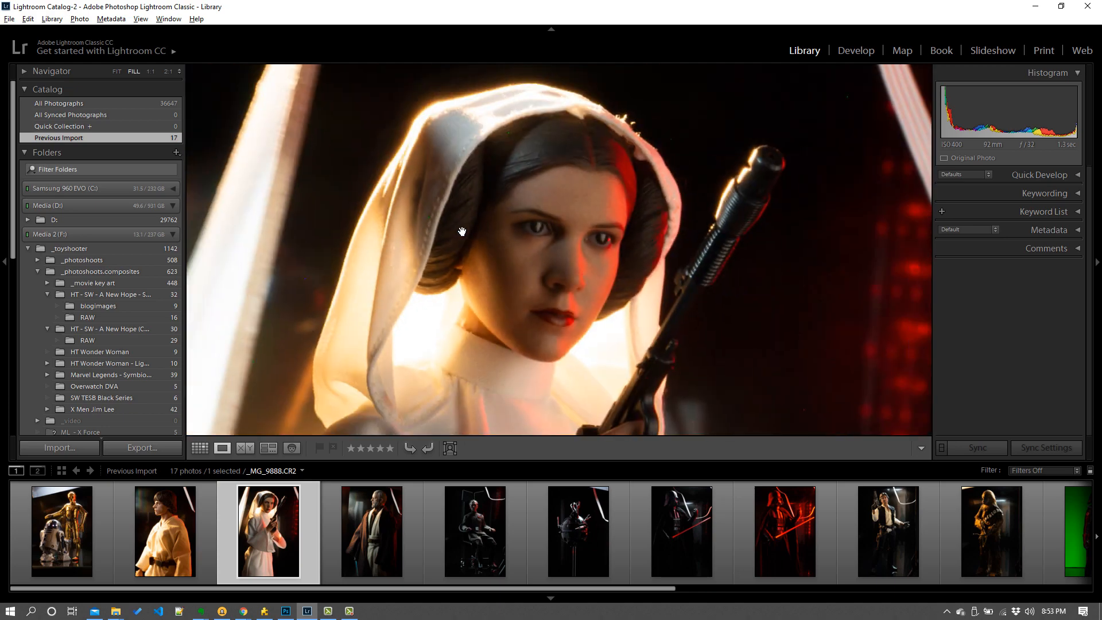
key(ctrl+minus)
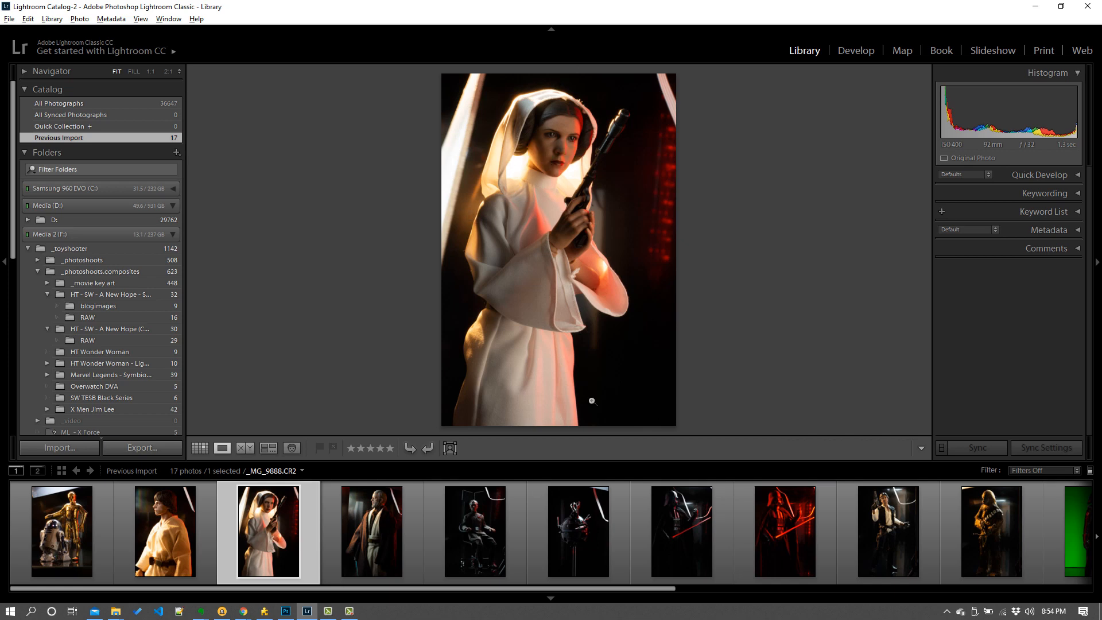
- Step through the Obi-Wan, Tarkin, Death Star droid and Darth Vader shots in the filmstrip
click(383, 537)
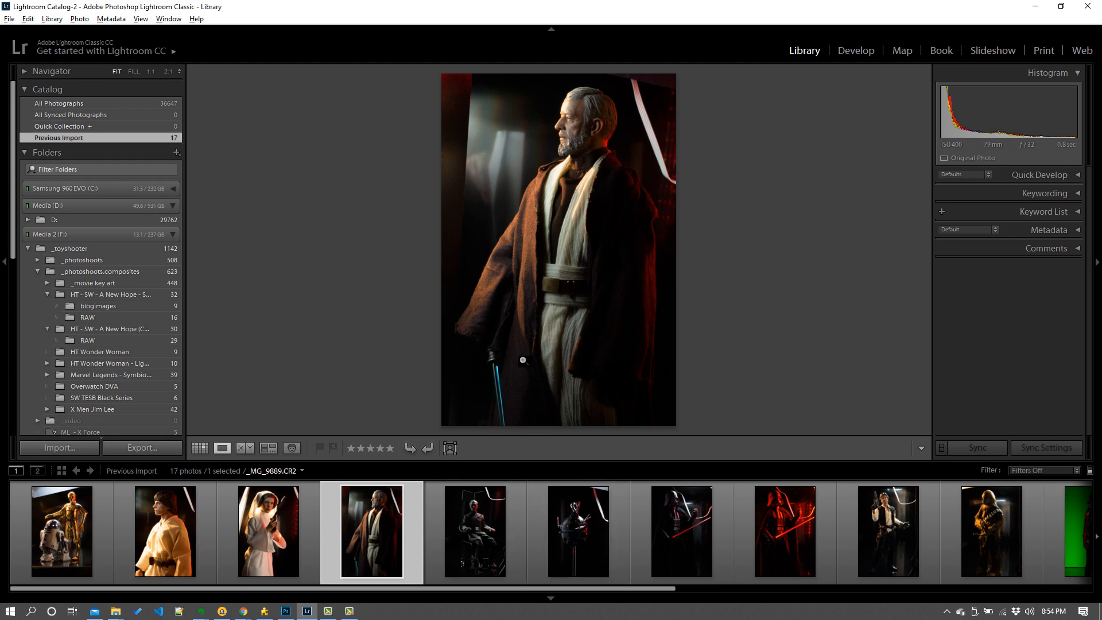
click(487, 529)
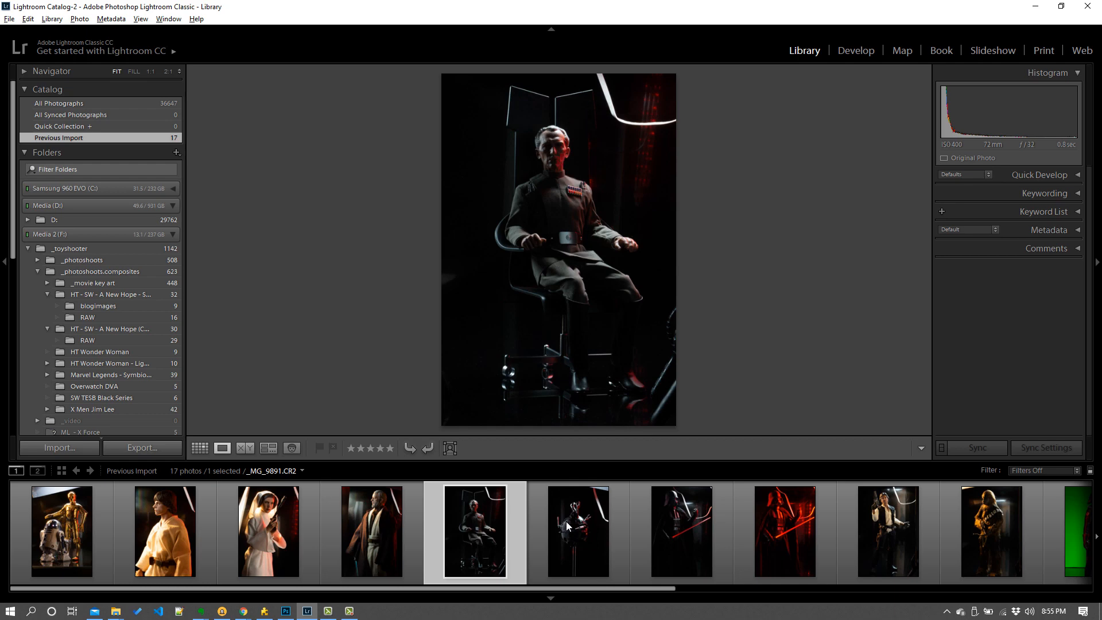
click(597, 542)
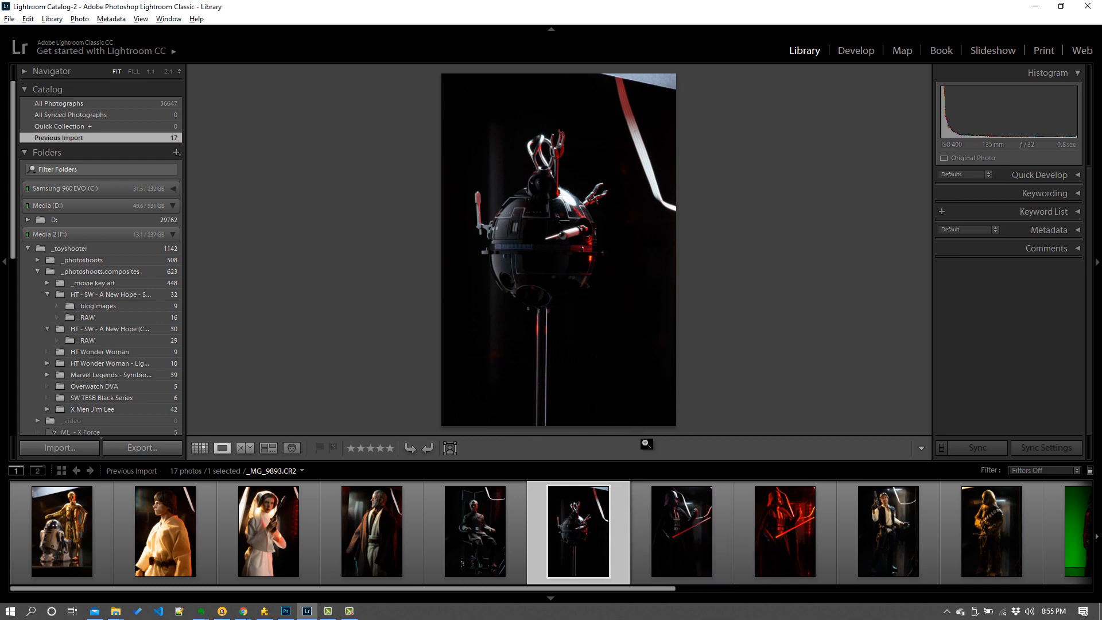
click(685, 531)
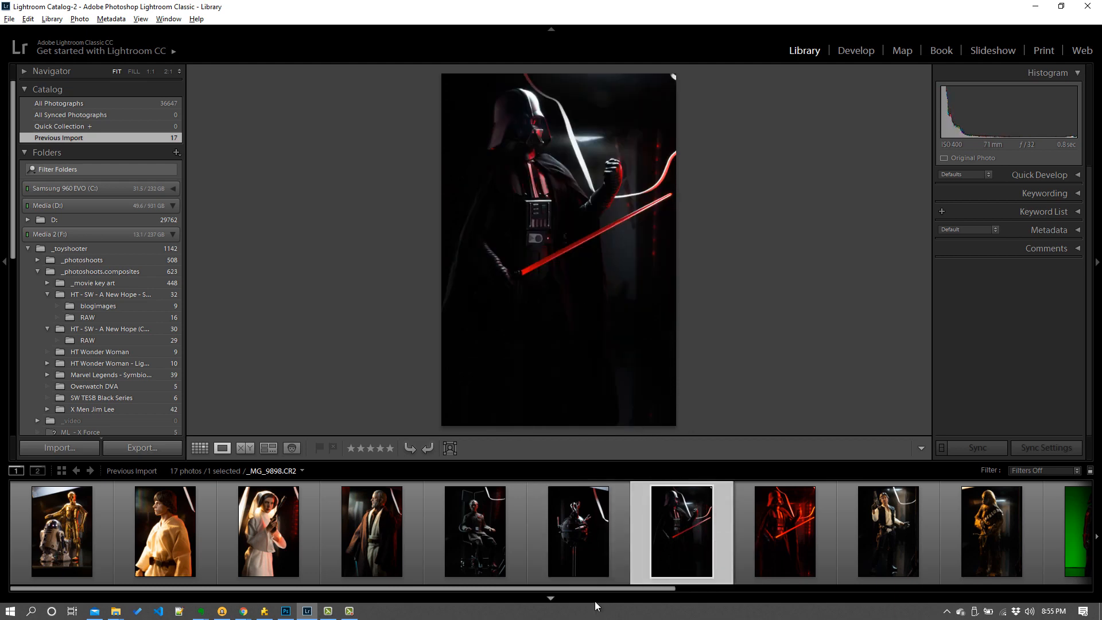
drag(595, 589, 719, 601)
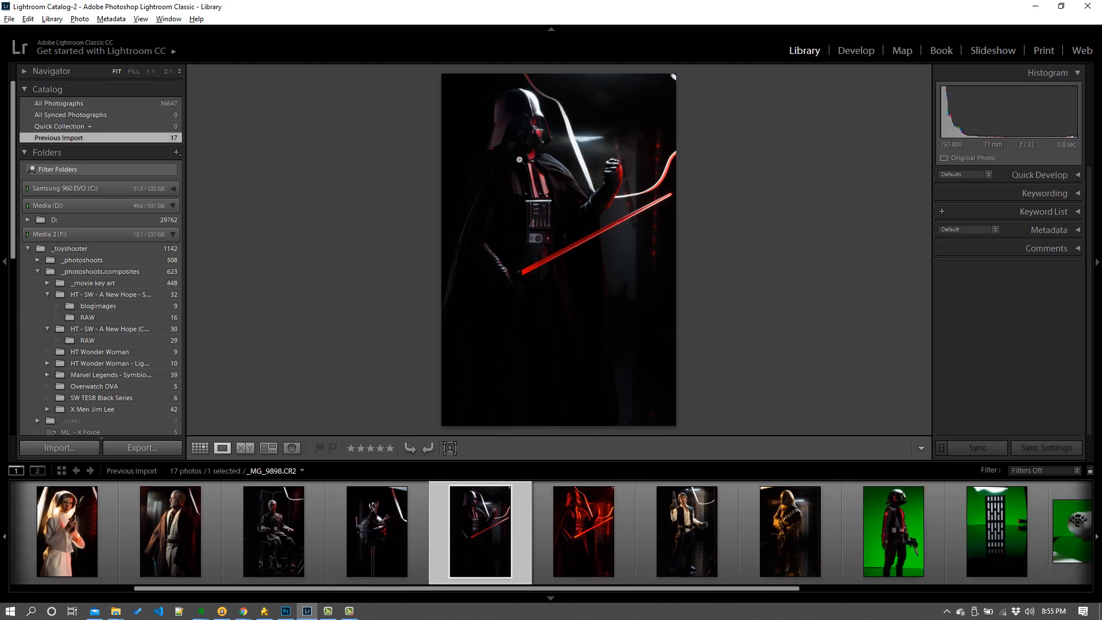
click(580, 551)
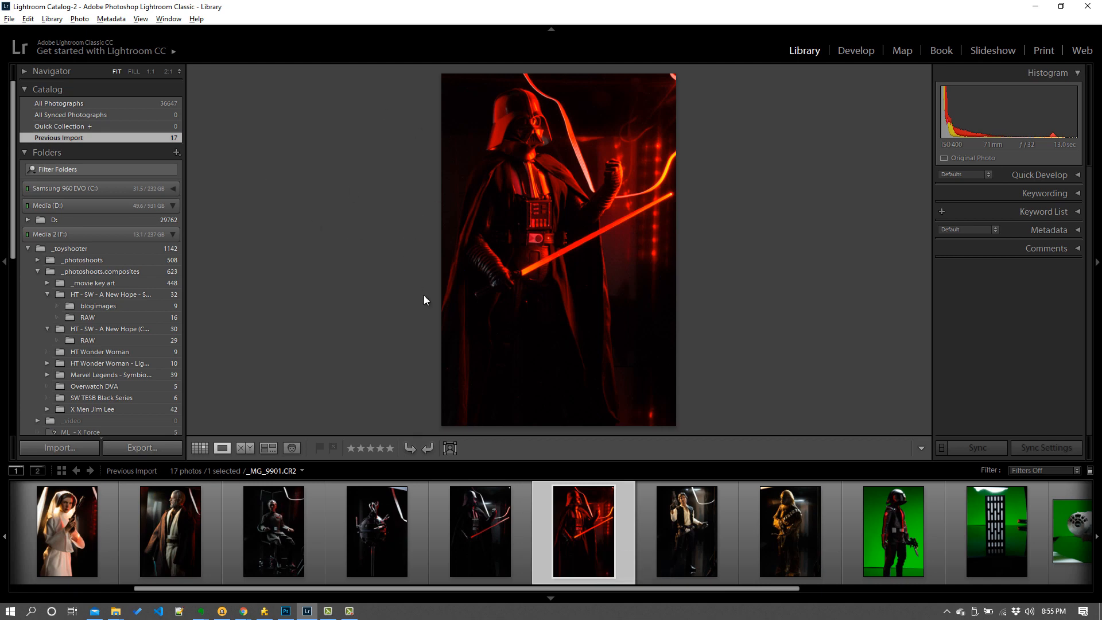
right_click(392, 231)
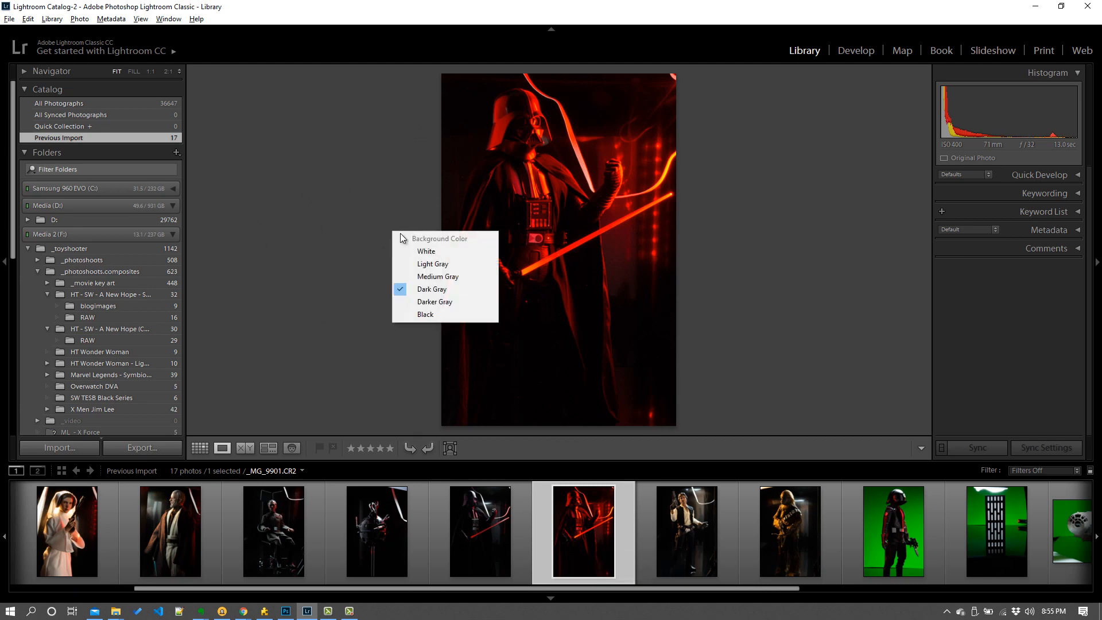
click(386, 177)
right_click(535, 154)
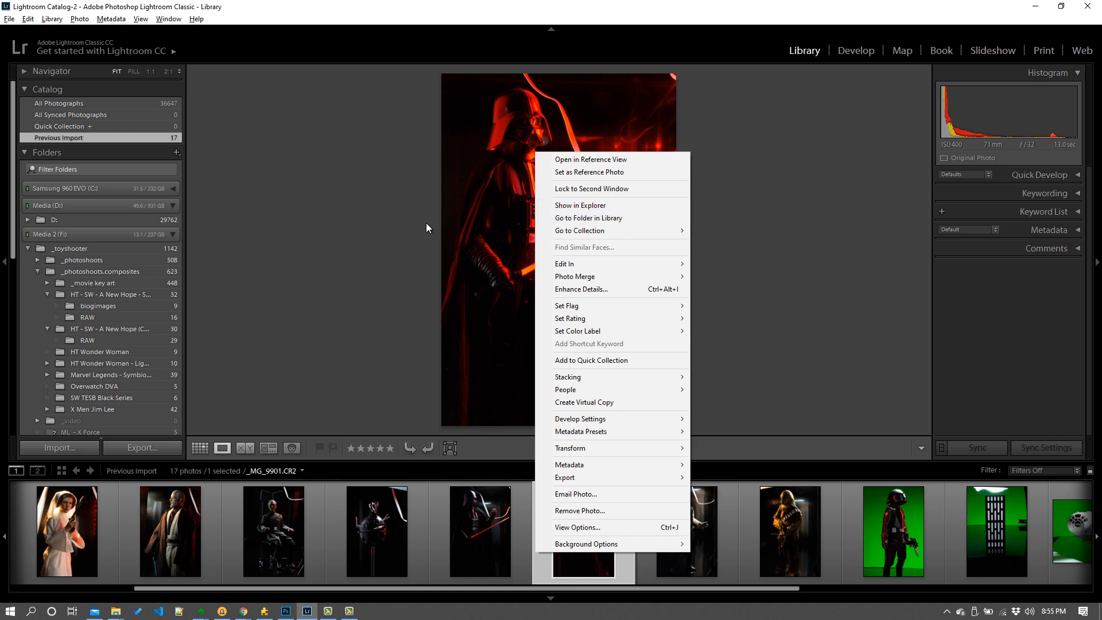
click(426, 223)
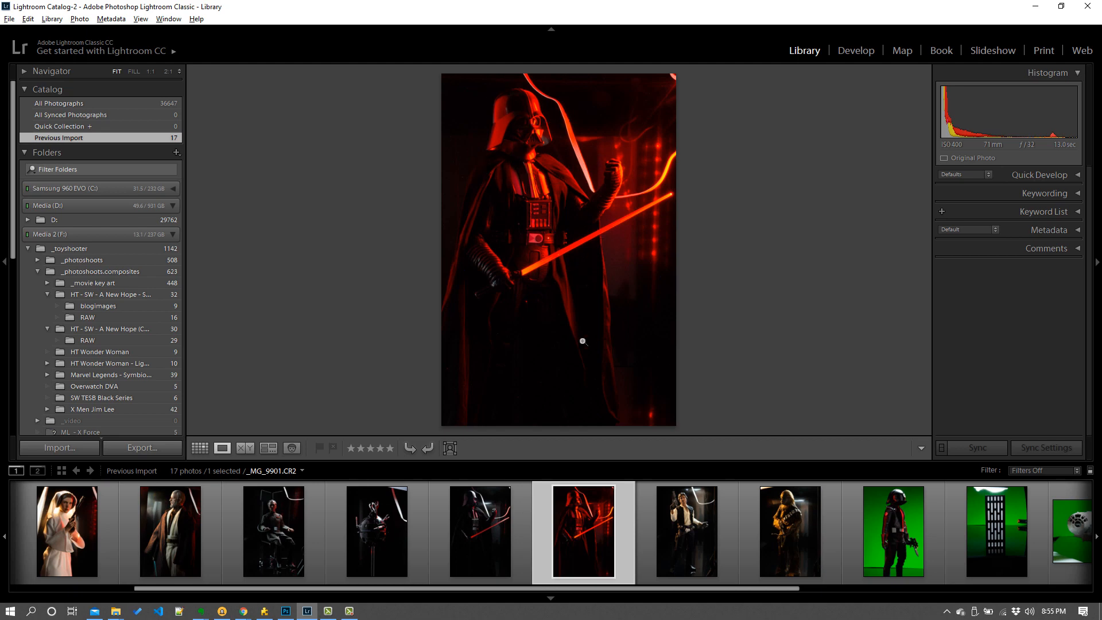
- Compare the dark and red-lit Darth Vader shots, then view the Han Solo and Chewbacca photos
click(494, 531)
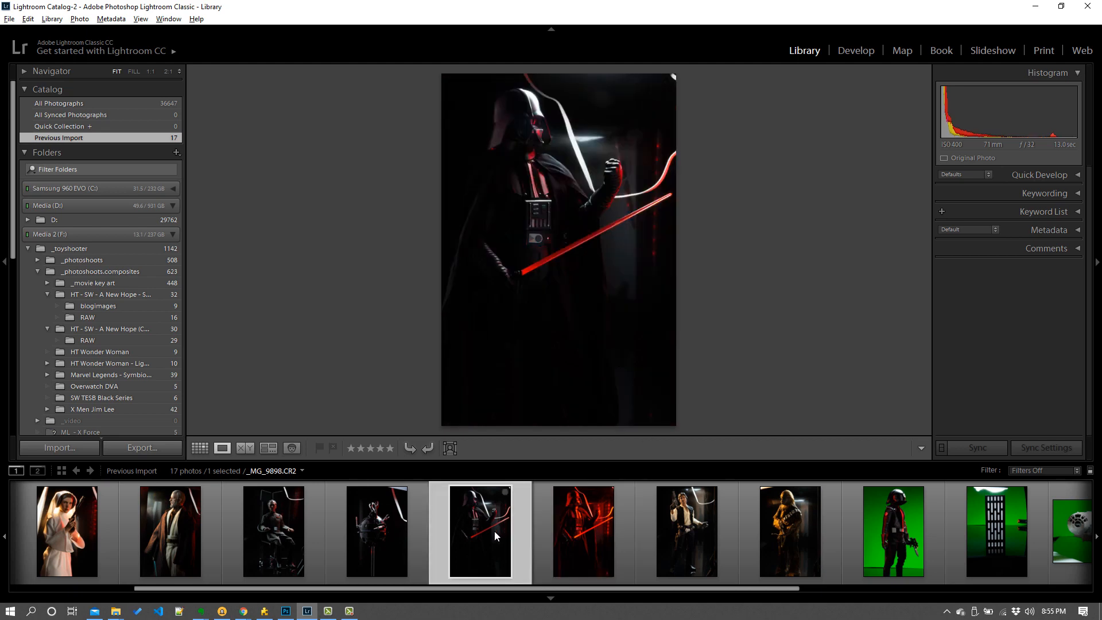
click(573, 538)
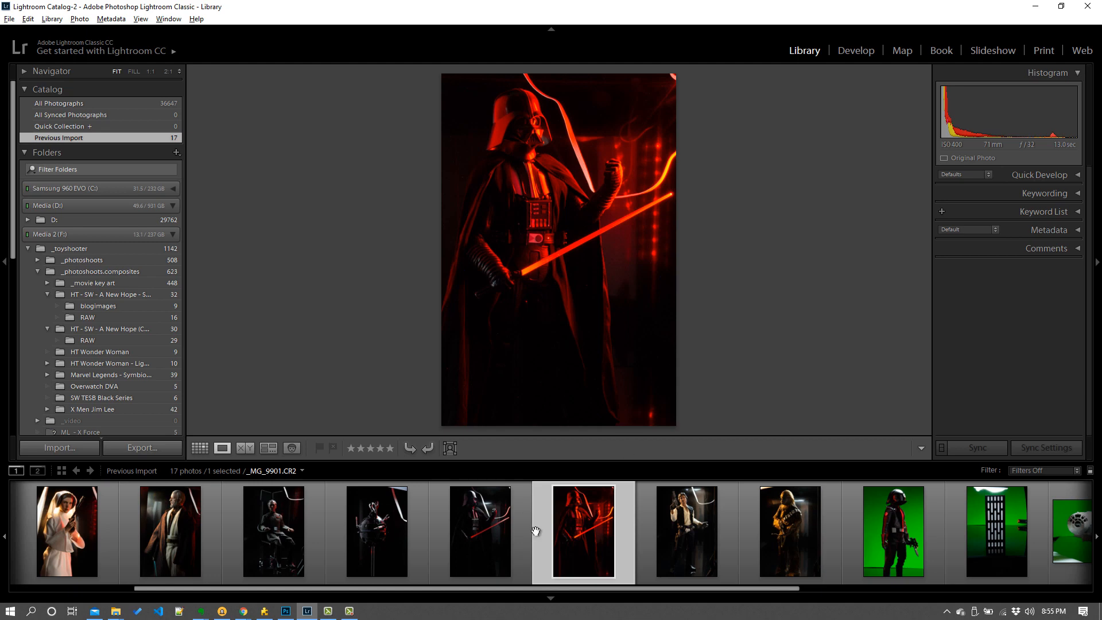
click(482, 534)
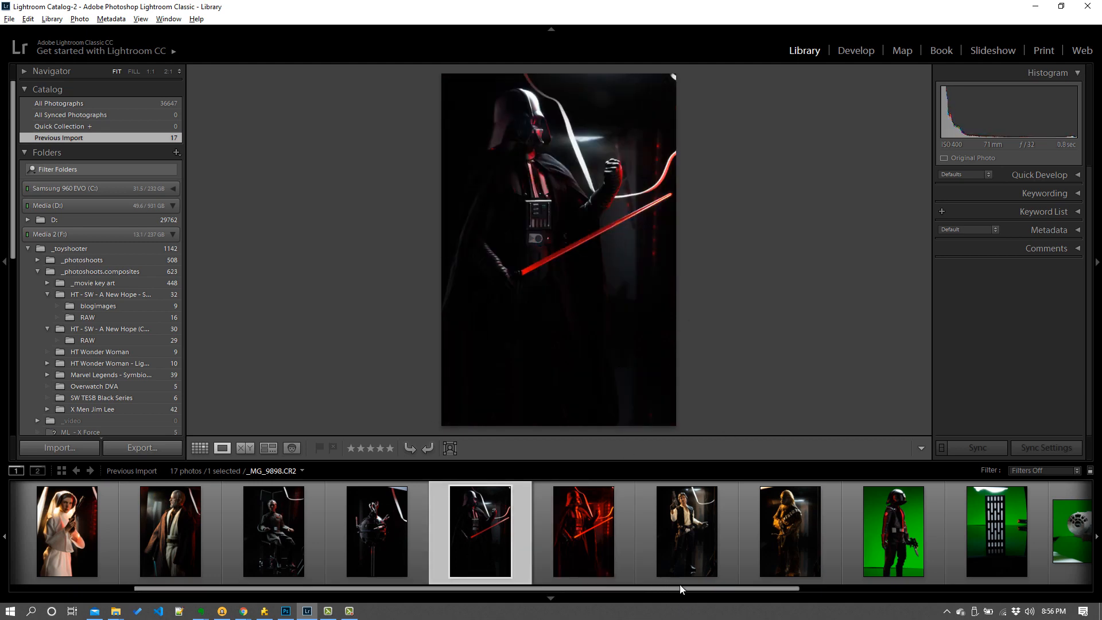
click(670, 515)
click(769, 517)
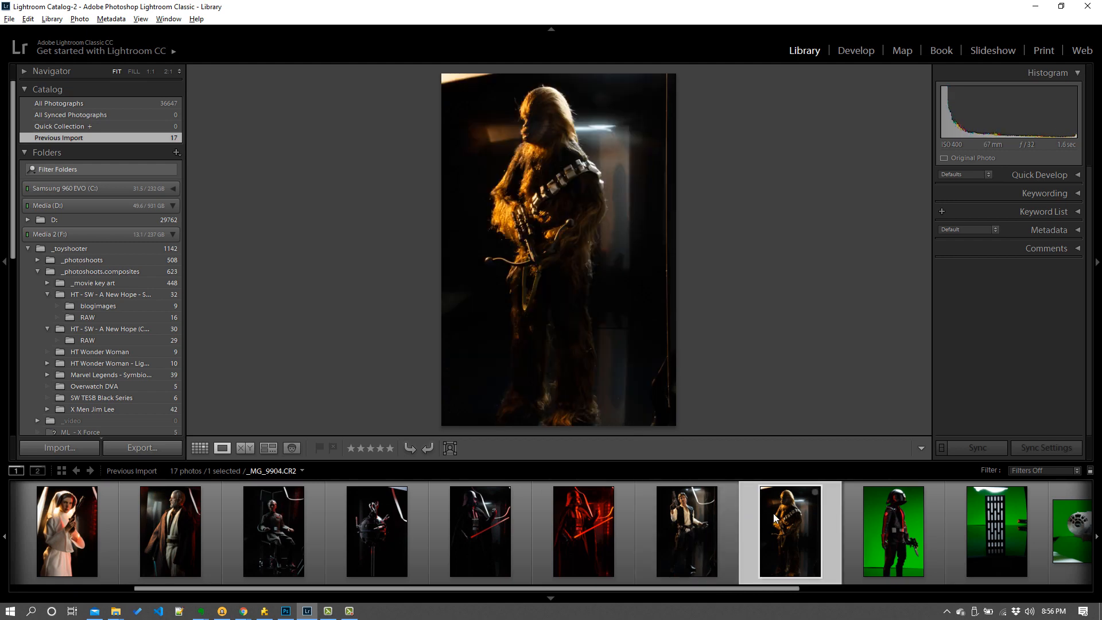
- Review the remaining green-screen, spaceship and tower shots across the filmstrip
drag(764, 588, 941, 609)
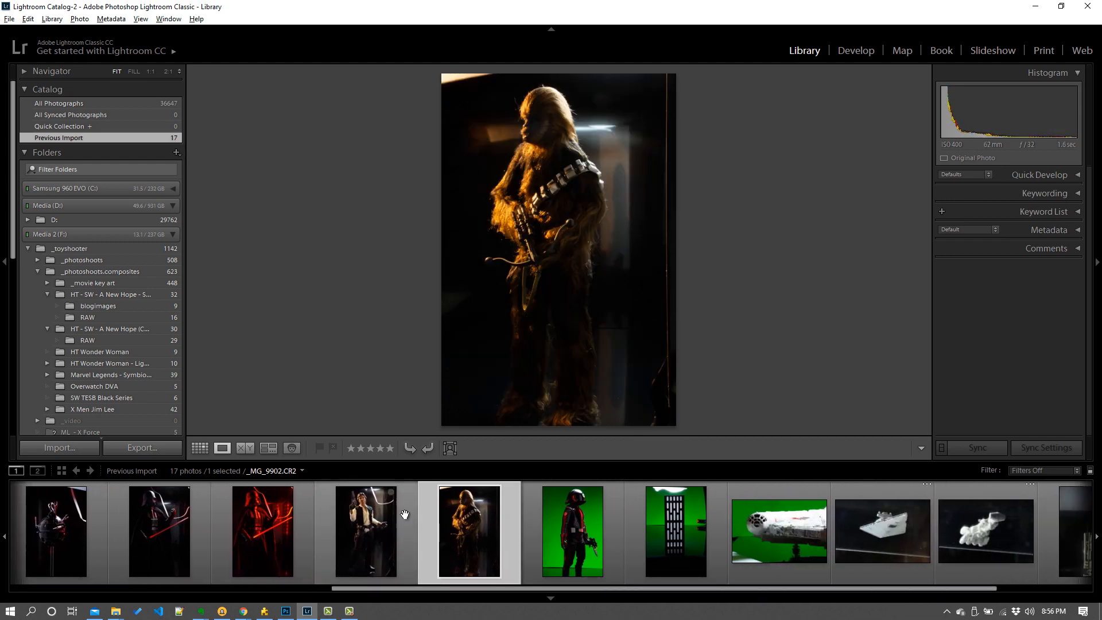
click(577, 548)
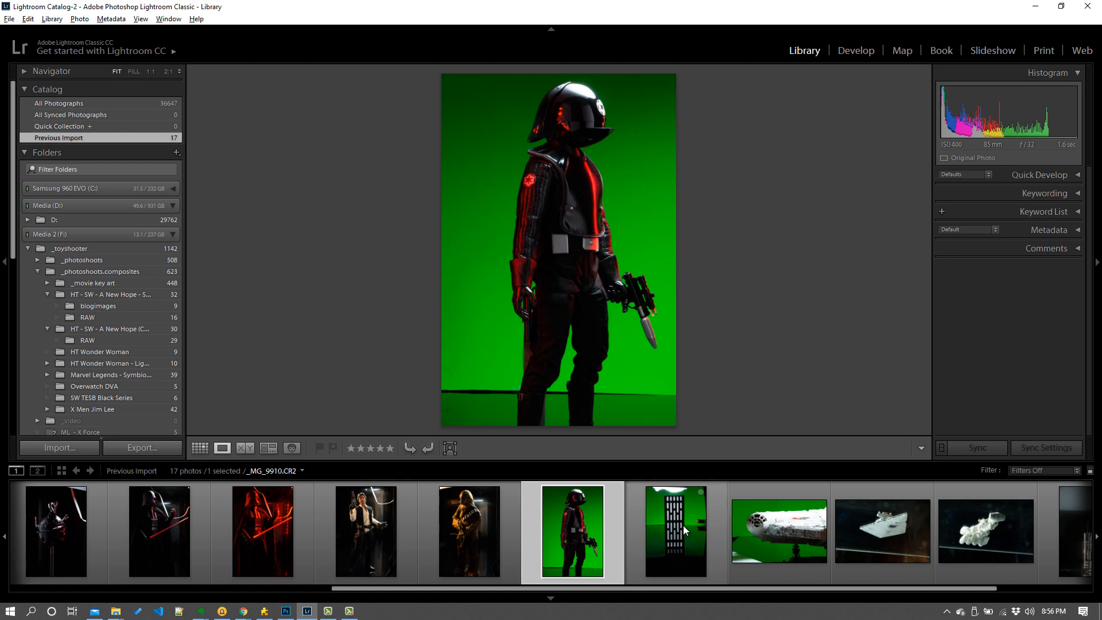
click(675, 513)
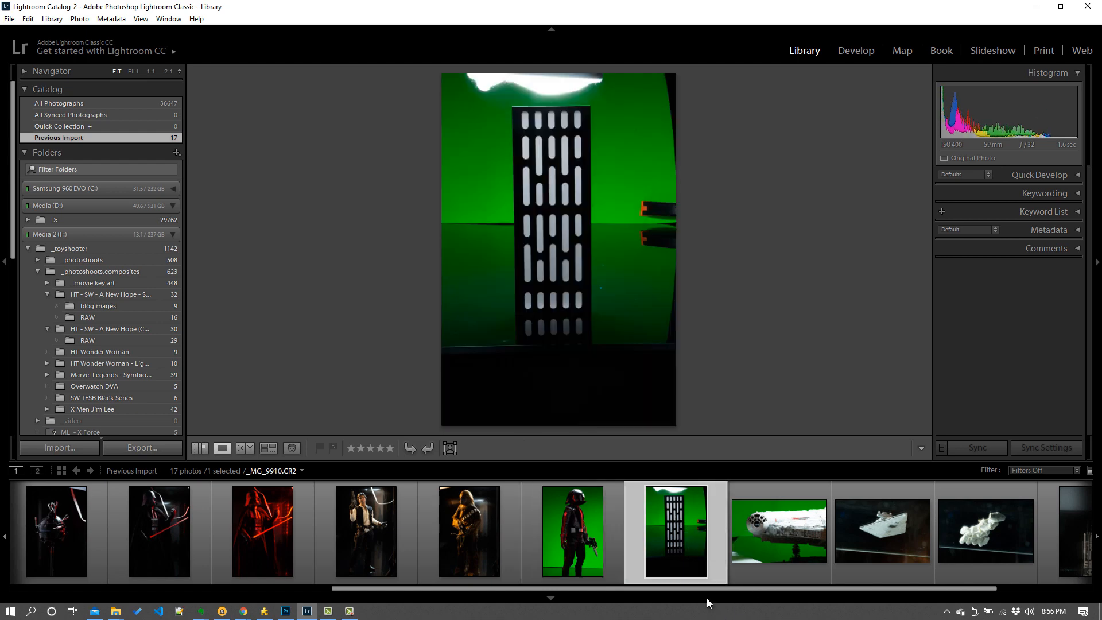
drag(704, 588, 761, 591)
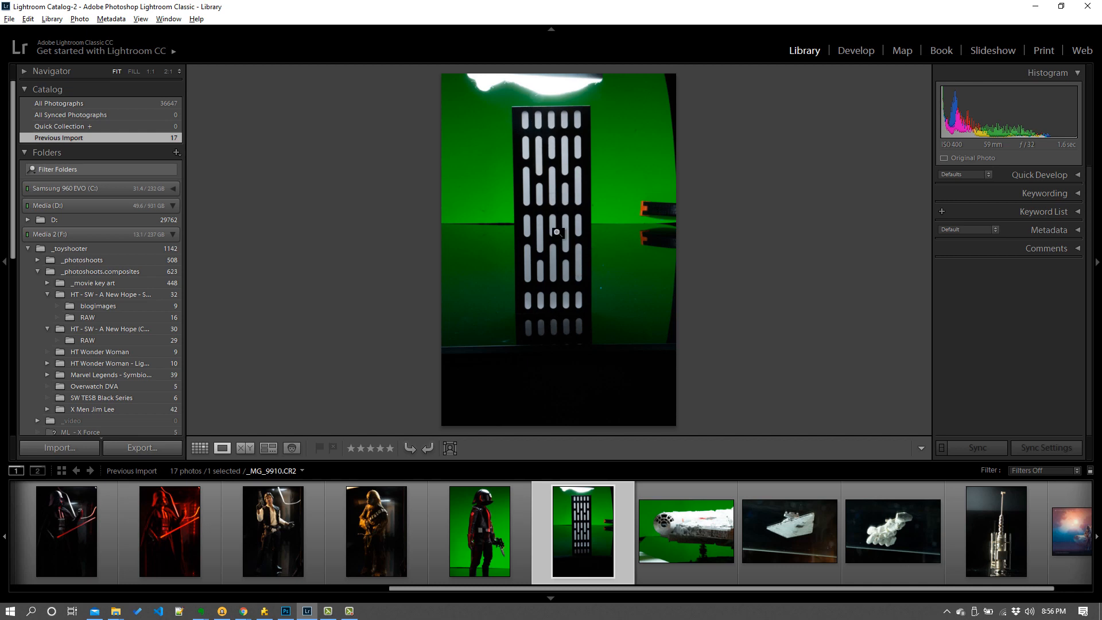
click(686, 534)
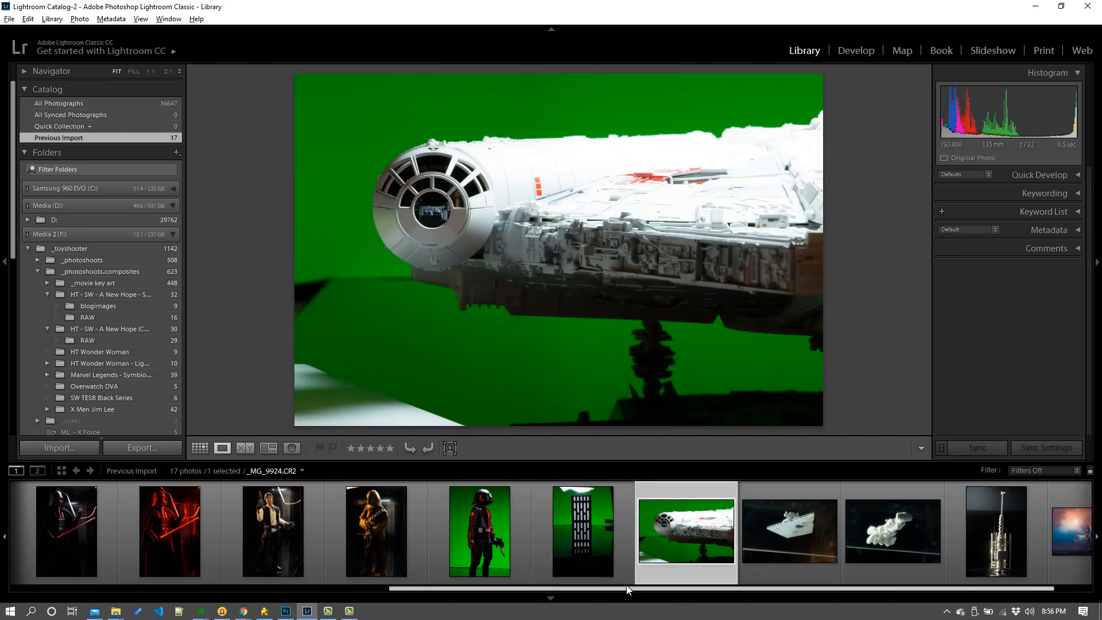
drag(630, 590, 690, 591)
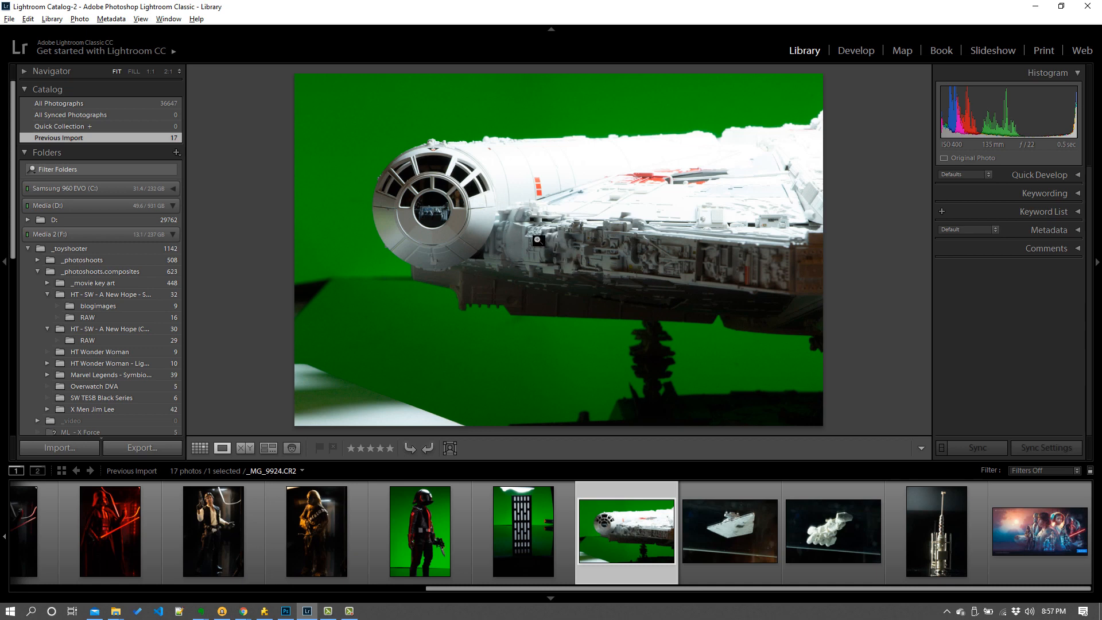
click(738, 536)
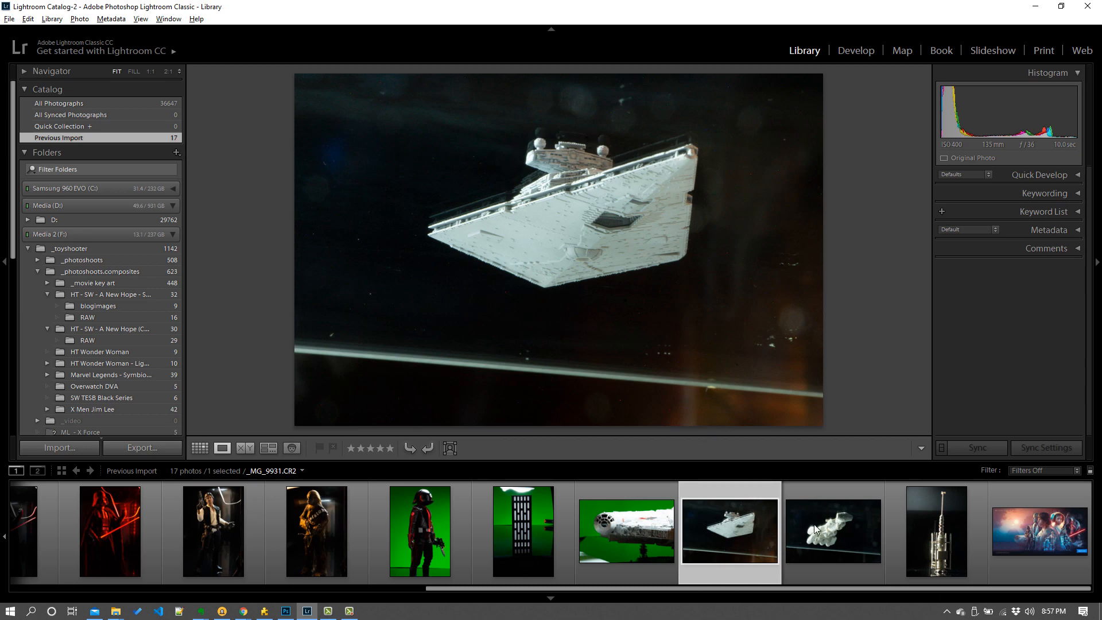
click(831, 541)
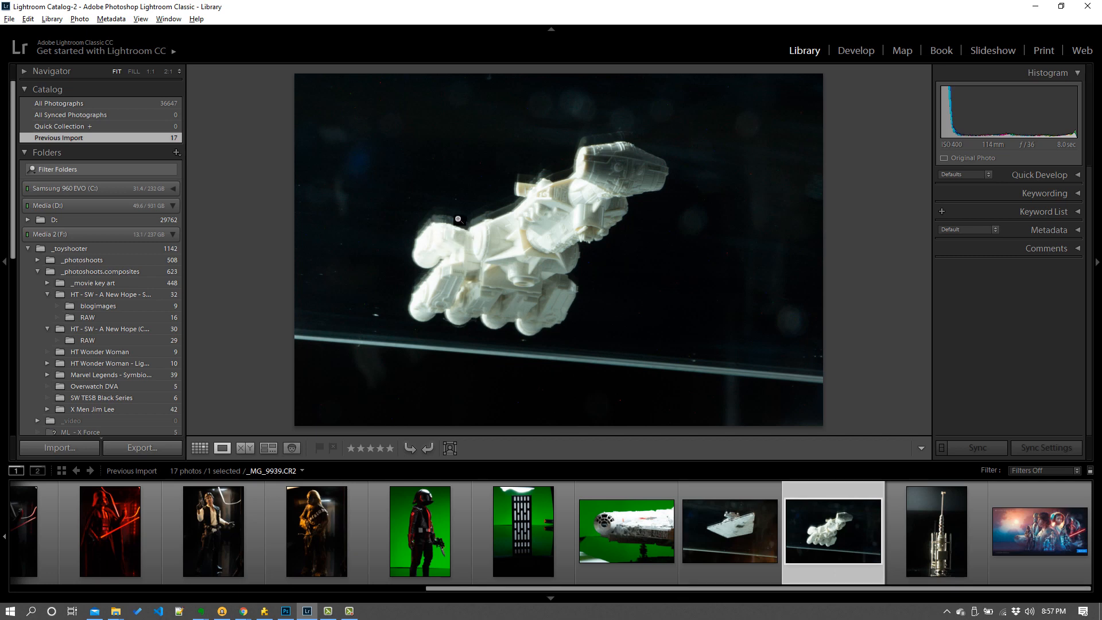
click(928, 550)
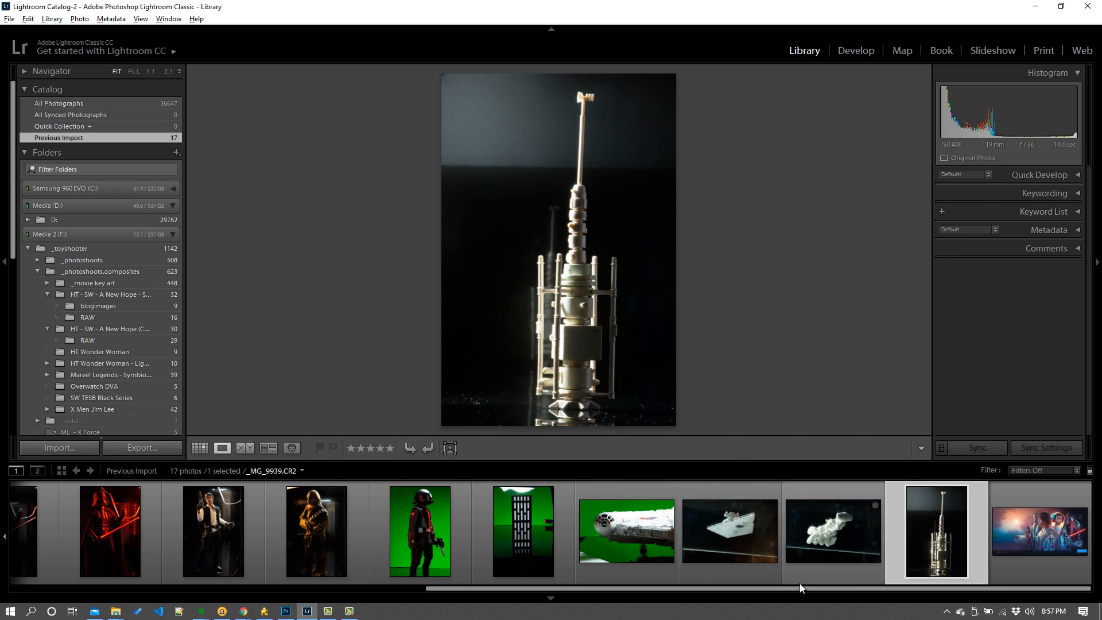
drag(807, 590, 357, 600)
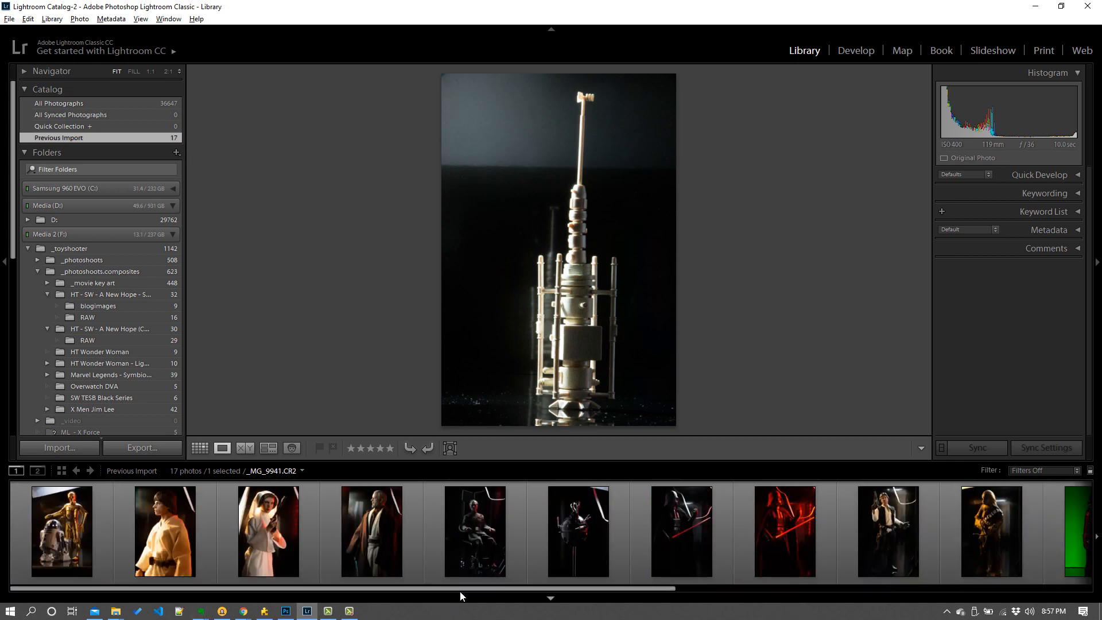
drag(563, 584, 962, 587)
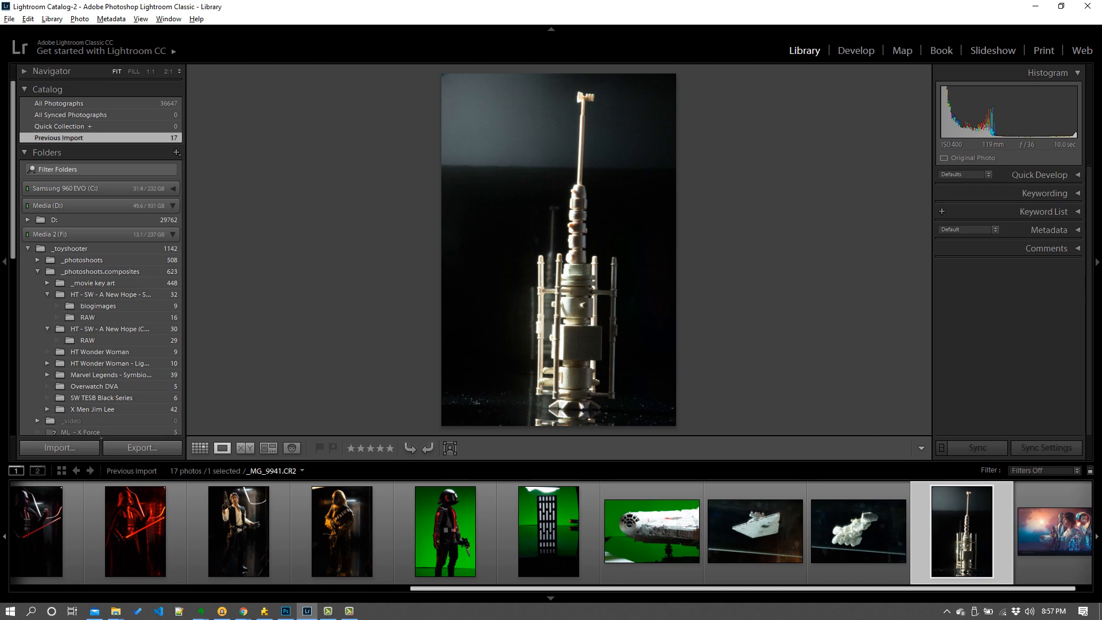
drag(789, 589, 389, 593)
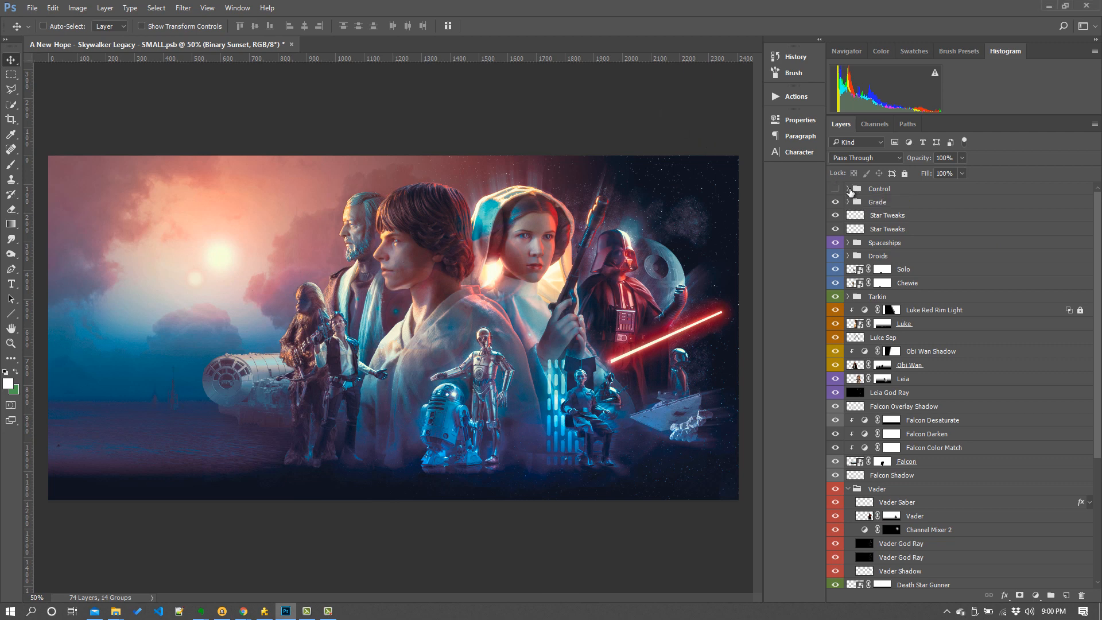
- Expand the Control layer group and switch on its visibility
click(848, 189)
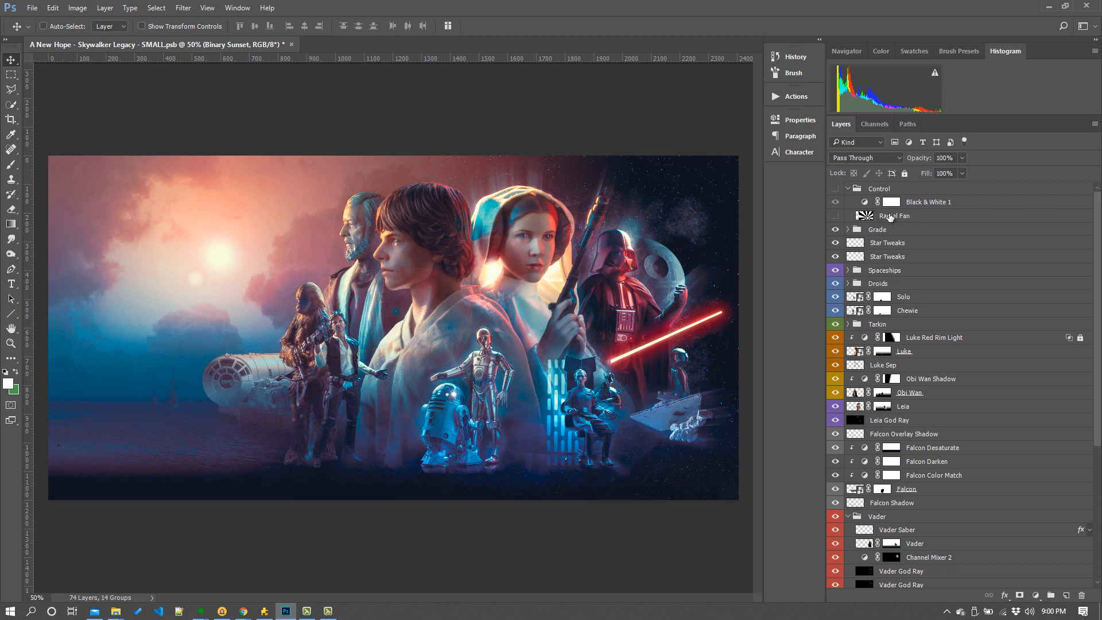
click(835, 189)
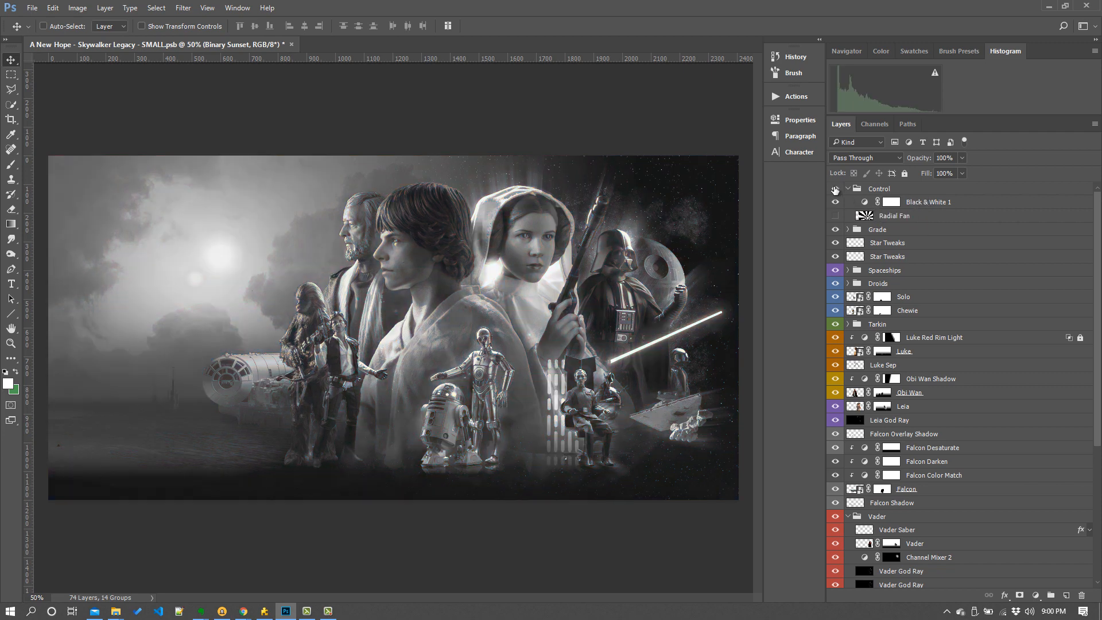
- Select the Black & White 1 adjustment and toggle its visibility off and on to compare the composite in greyscale
click(943, 207)
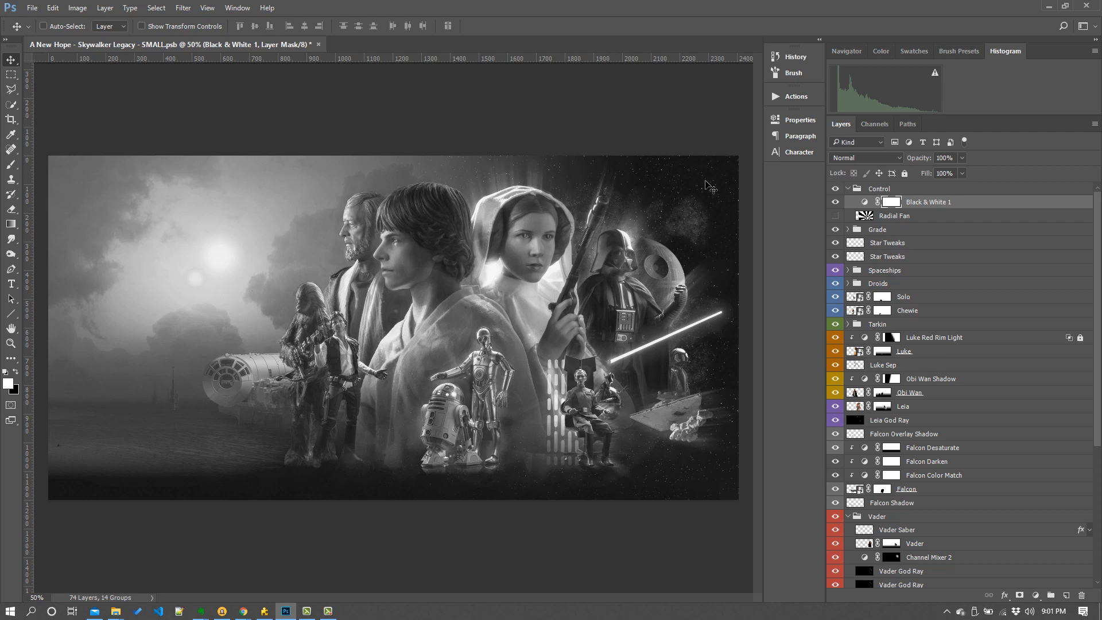
click(836, 202)
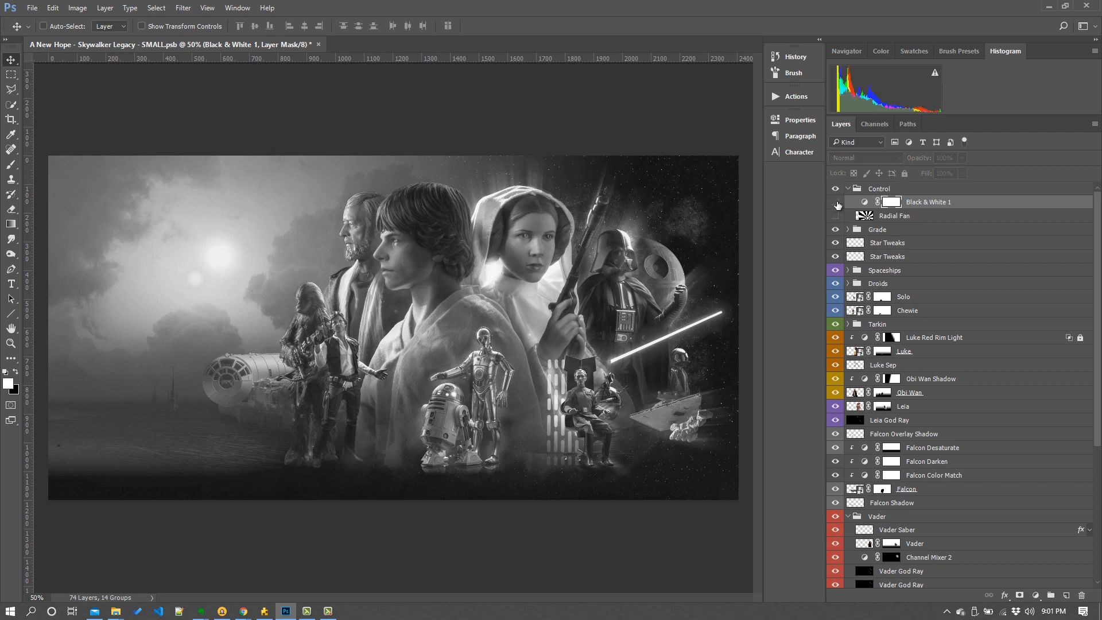
click(836, 202)
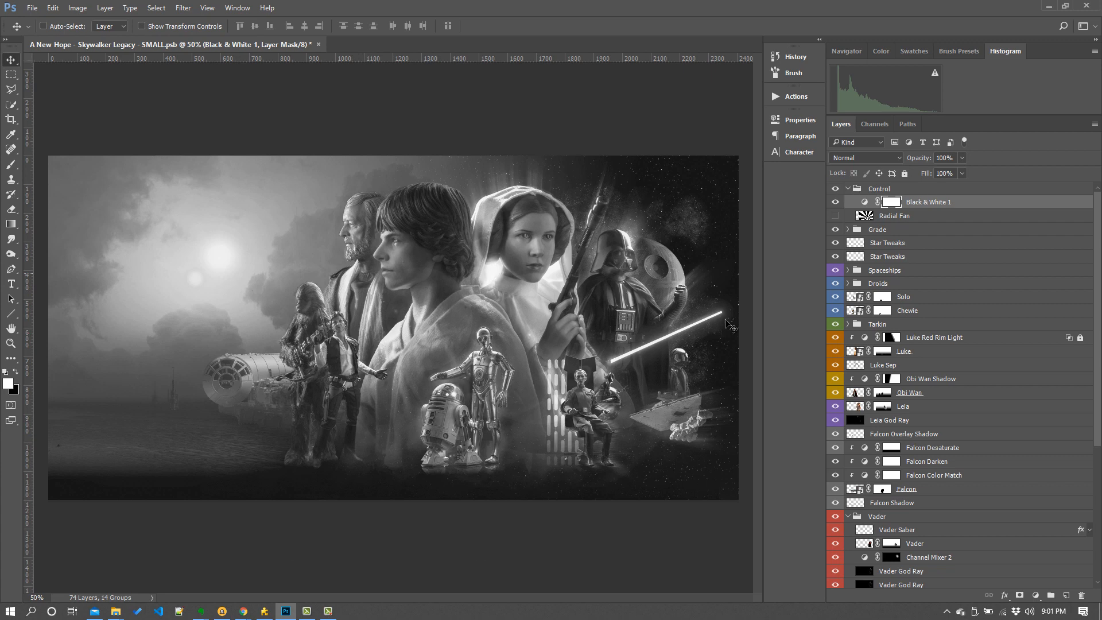
scroll(933, 453, down, 3)
scroll(919, 451, up, 3)
- Switch off Black & White 1, briefly preview and hide the Radial Fan layer, and collapse the Control group
click(835, 202)
click(836, 217)
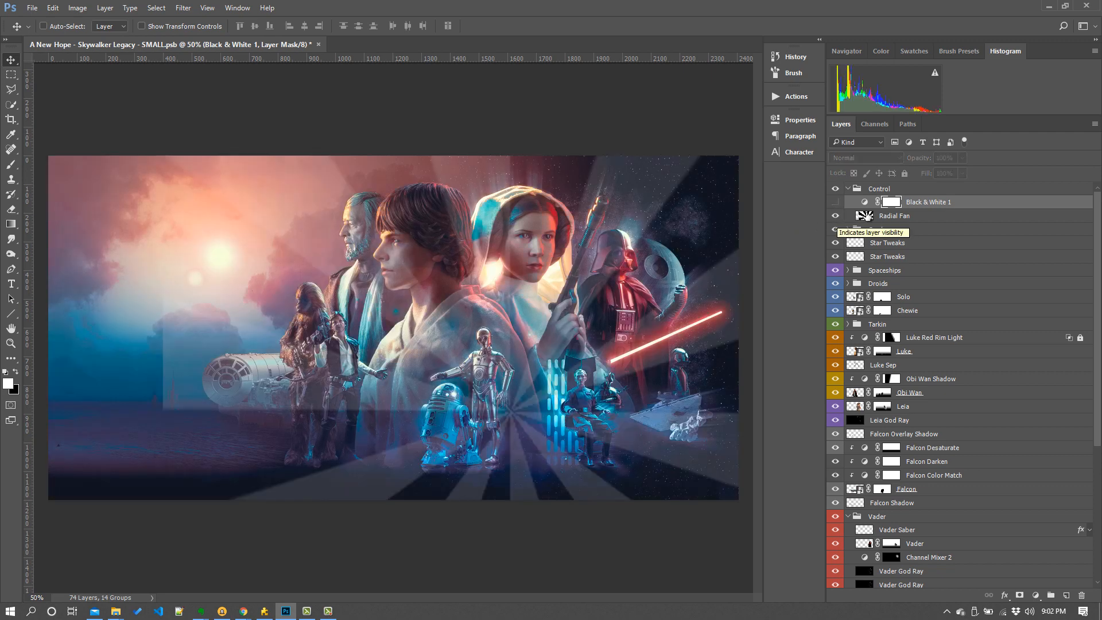
click(915, 217)
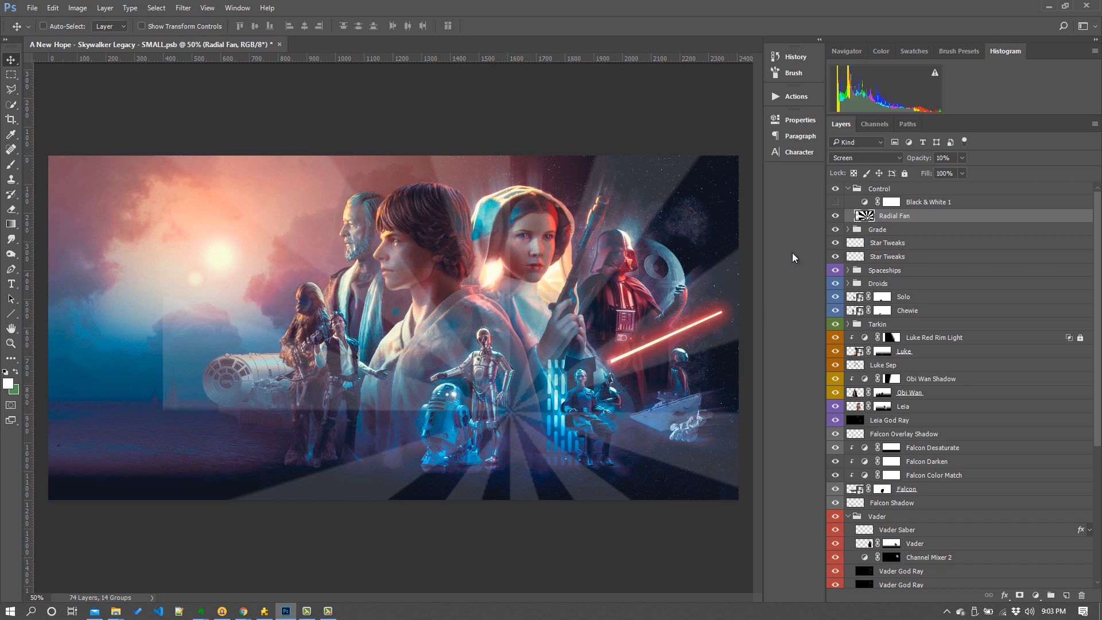
click(835, 217)
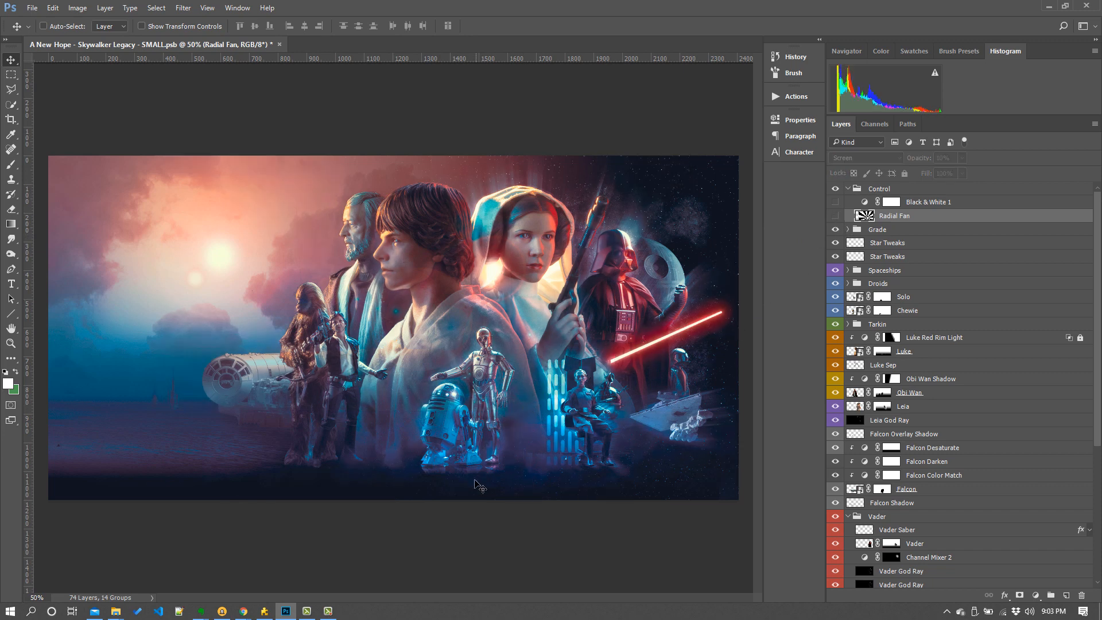
click(848, 194)
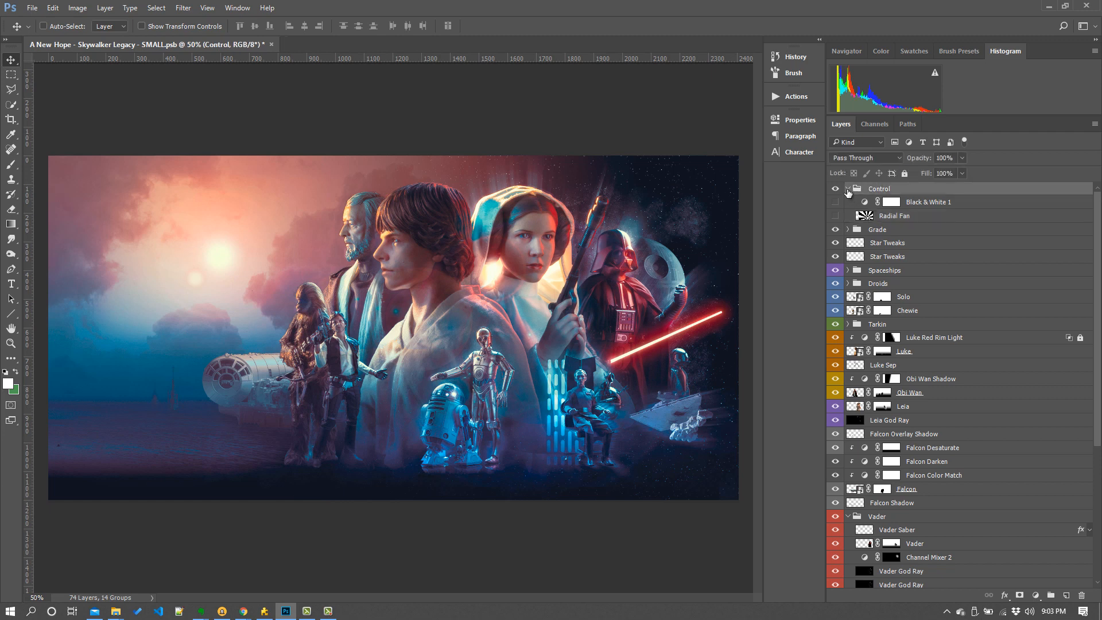
click(847, 190)
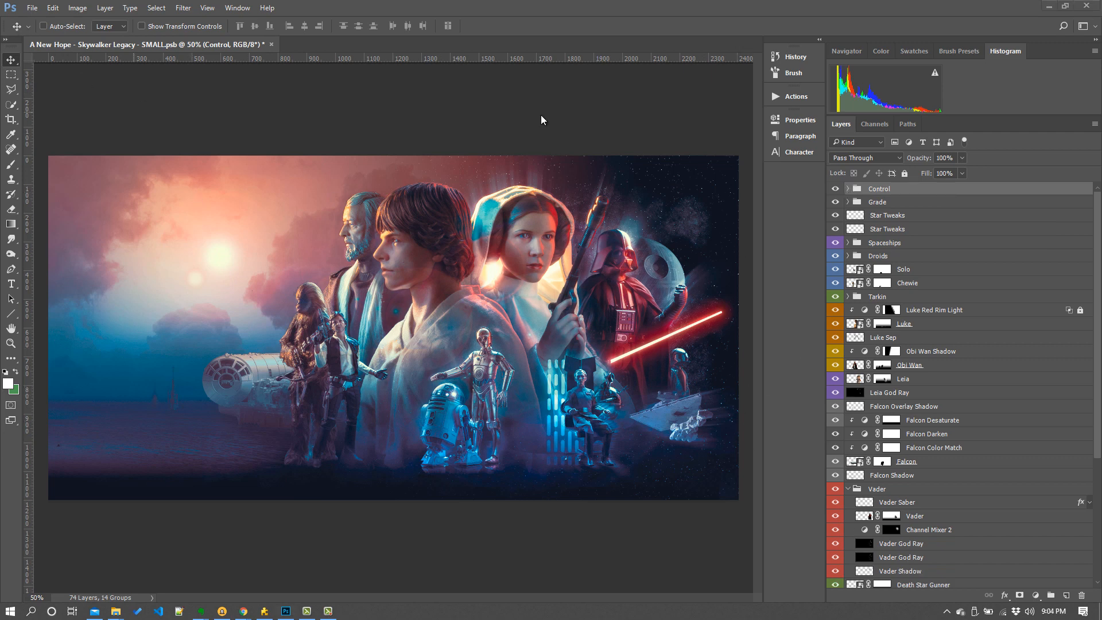
- Select the Grade group and toggle its visibility off and on to compare the image with and without the colour grade
click(875, 204)
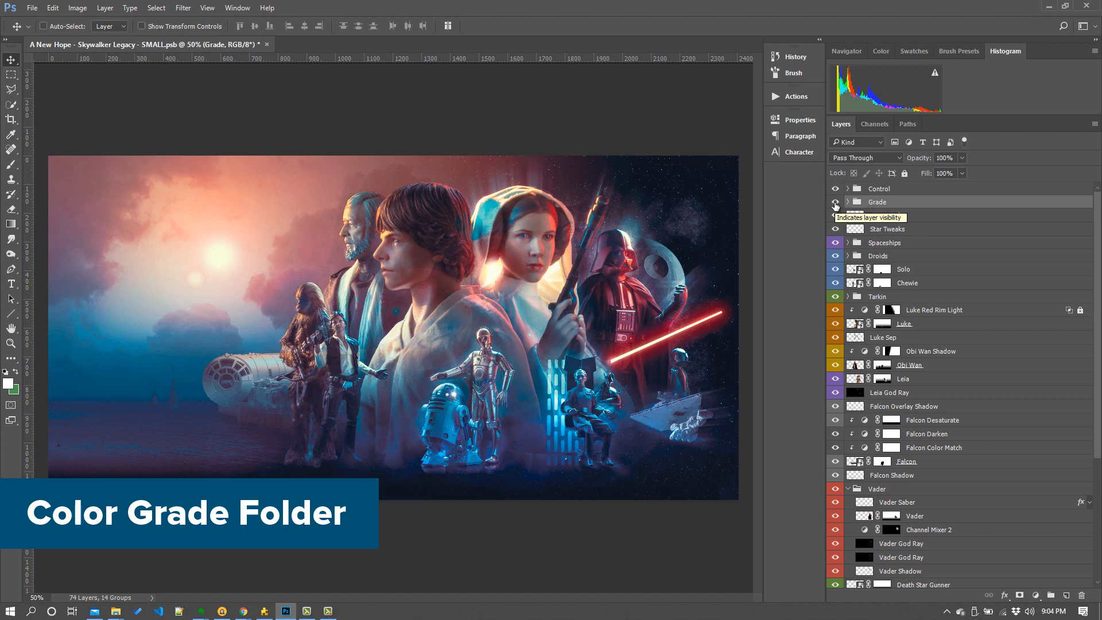
click(835, 203)
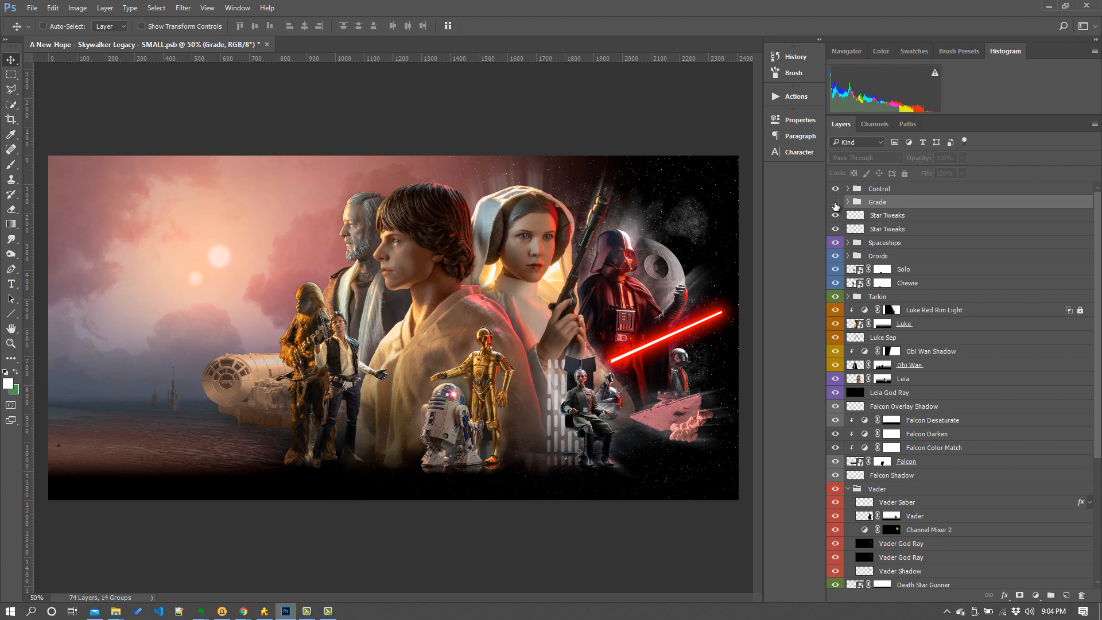
click(835, 203)
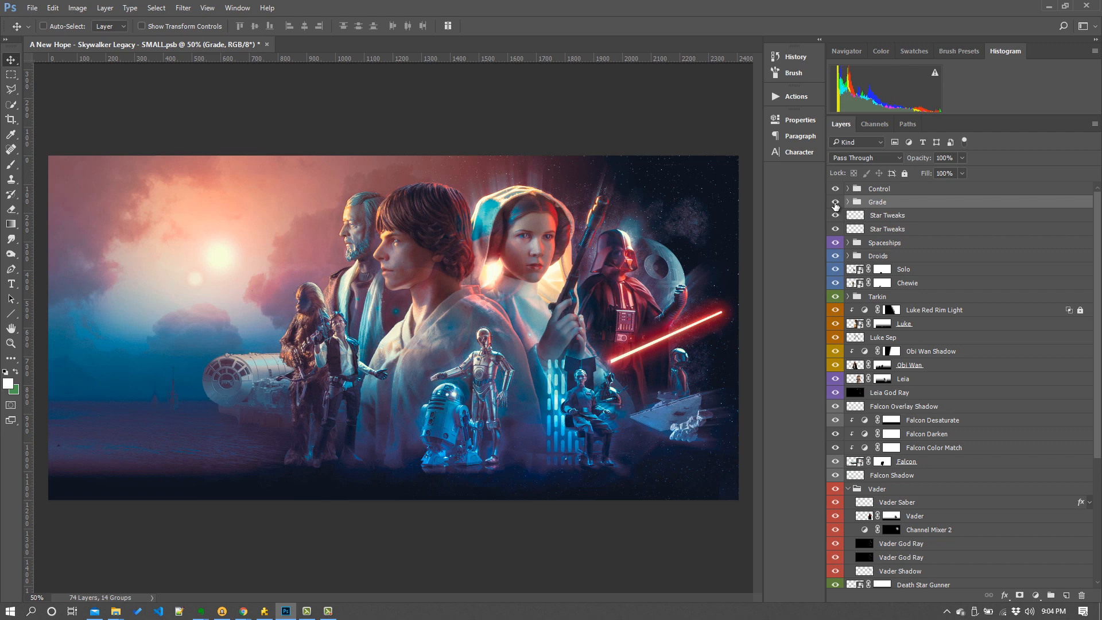
click(835, 203)
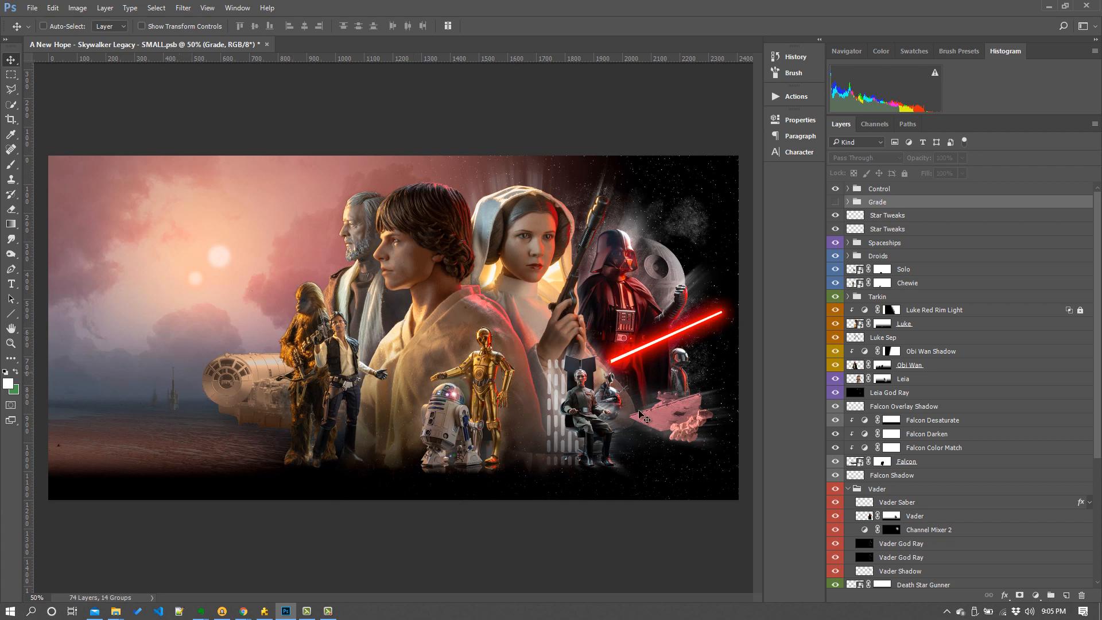
click(836, 203)
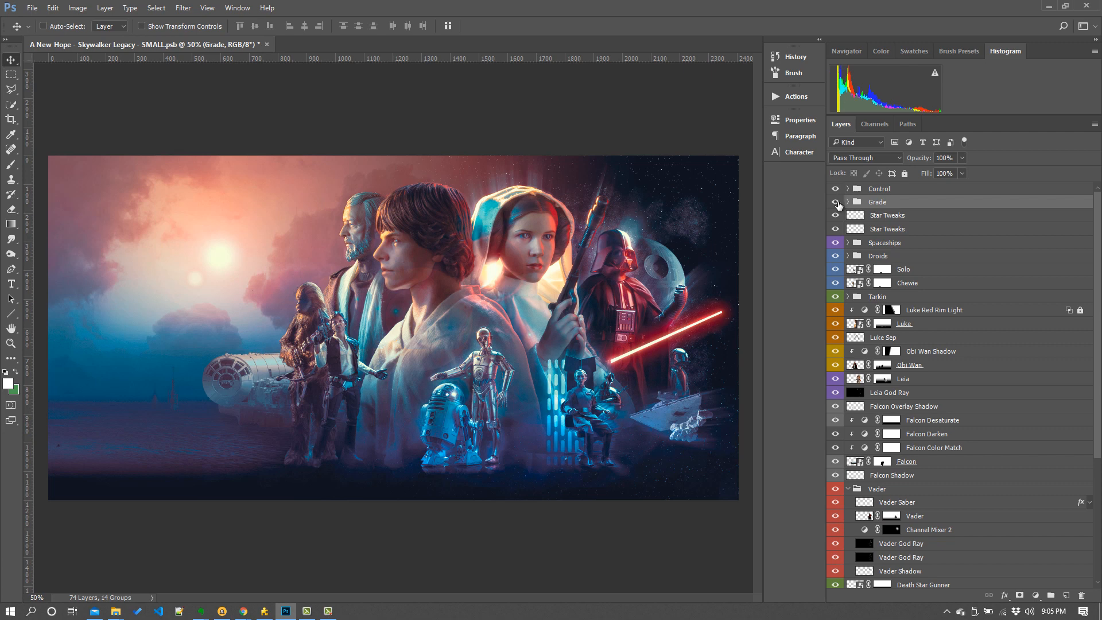
- Expand the Grade group, collapse its Dodge Burn folder, and toggle the Star Tweaks layer's visibility to compare
click(848, 202)
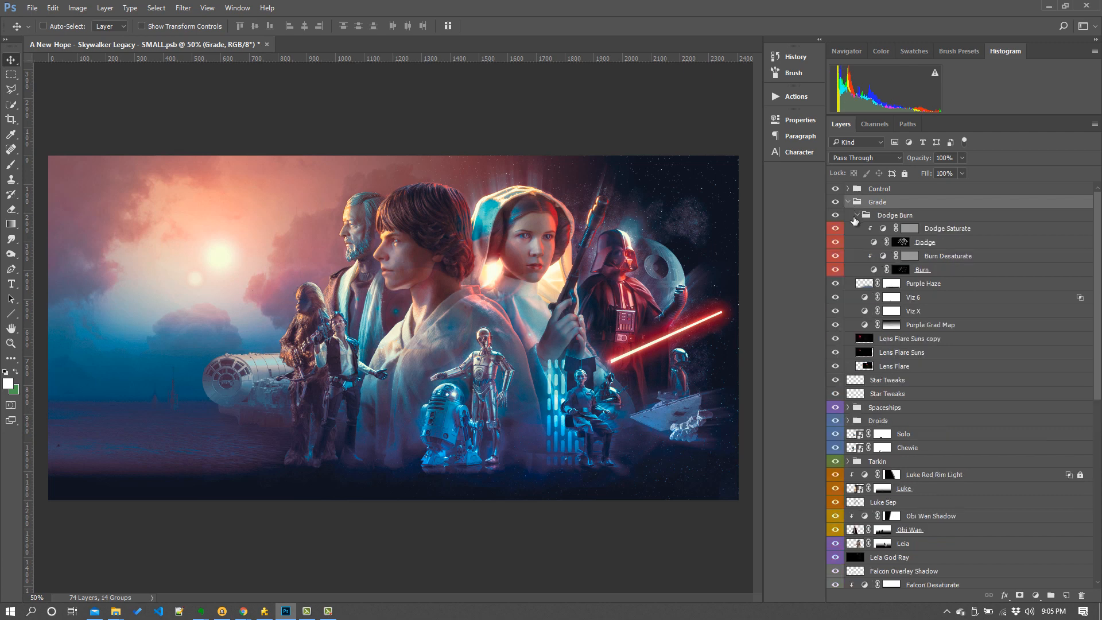
click(857, 217)
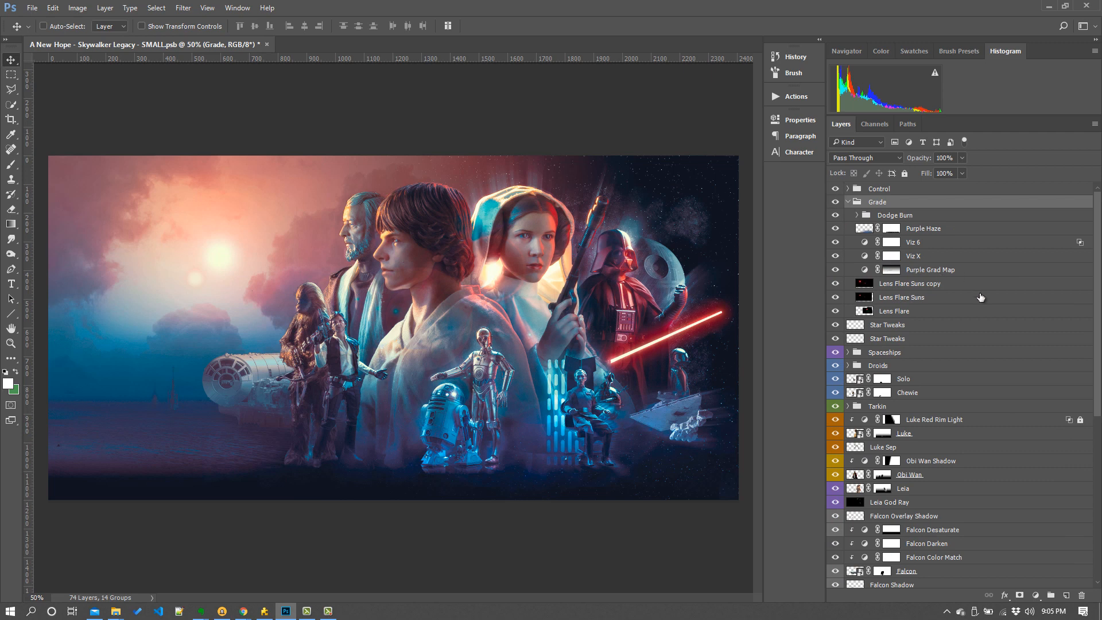
click(893, 340)
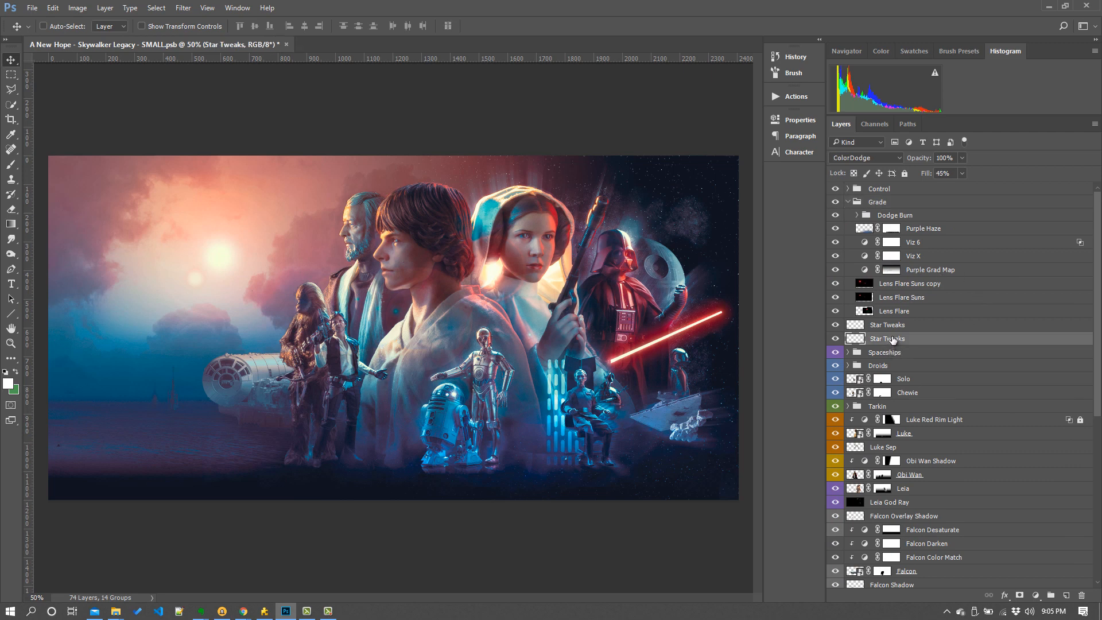
click(836, 339)
click(837, 339)
- Zoom in on Leia and Vader to inspect the Star Tweaks layer by toggling it off and on
click(10, 344)
drag(595, 217, 675, 263)
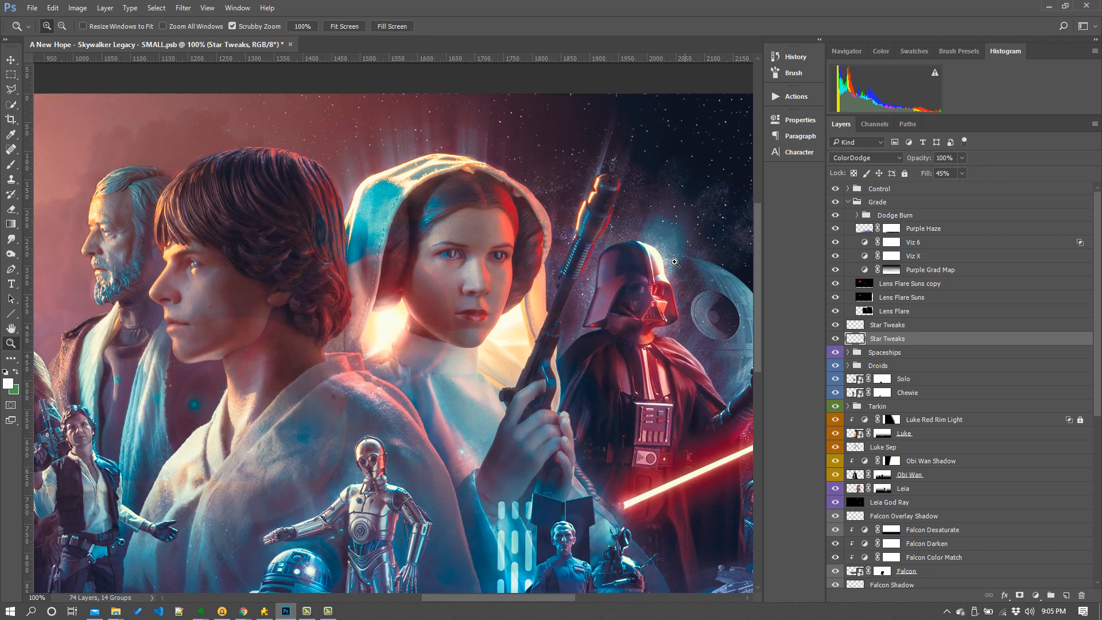
click(836, 339)
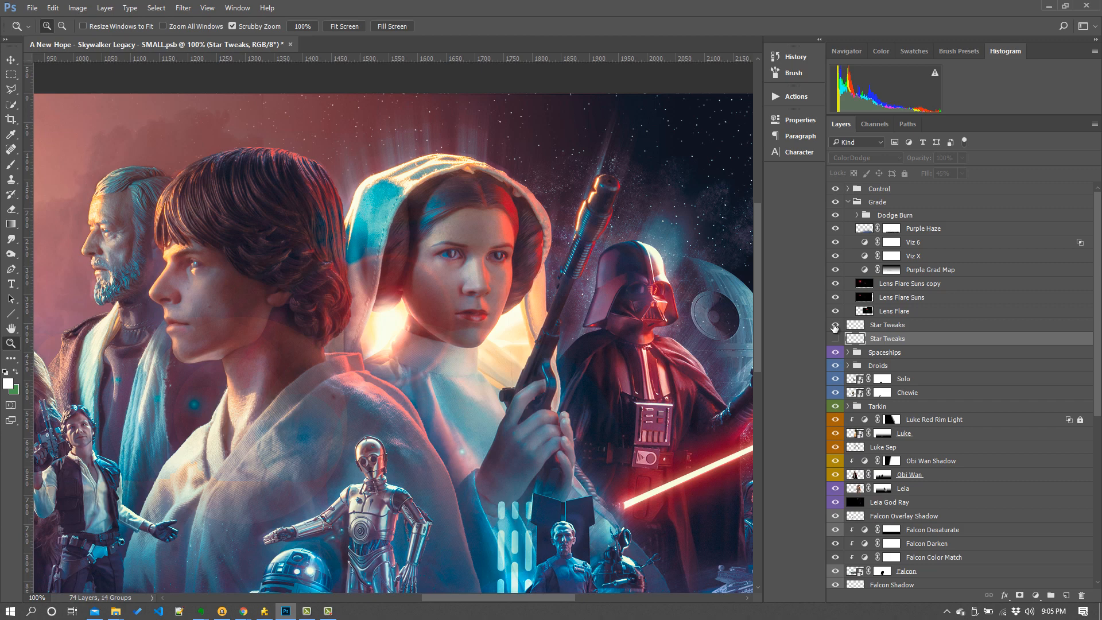
click(836, 339)
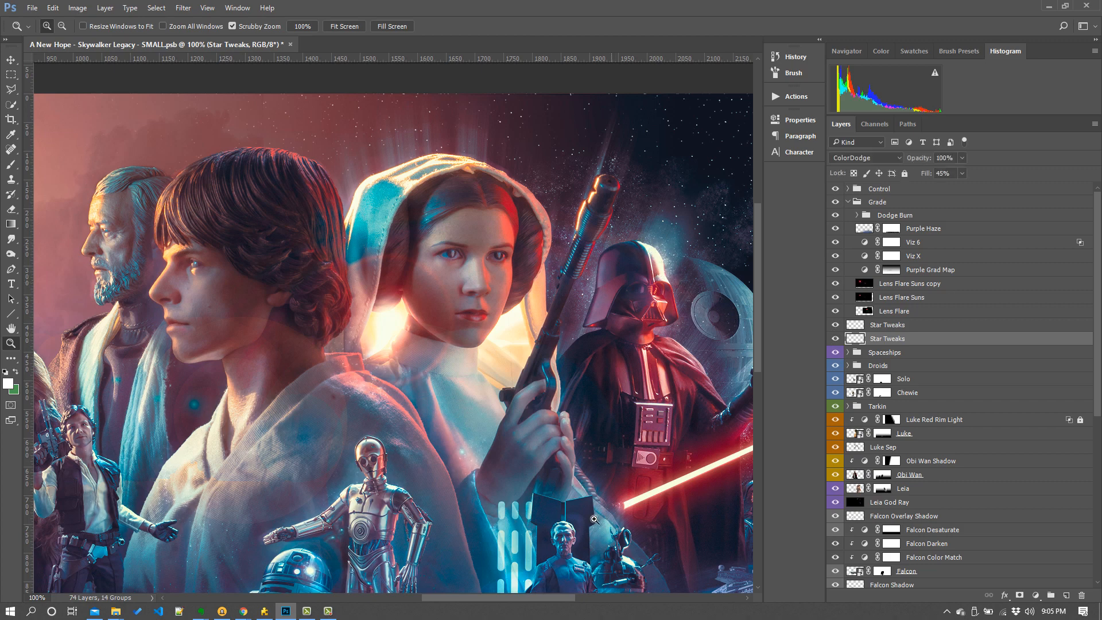
drag(544, 599, 555, 598)
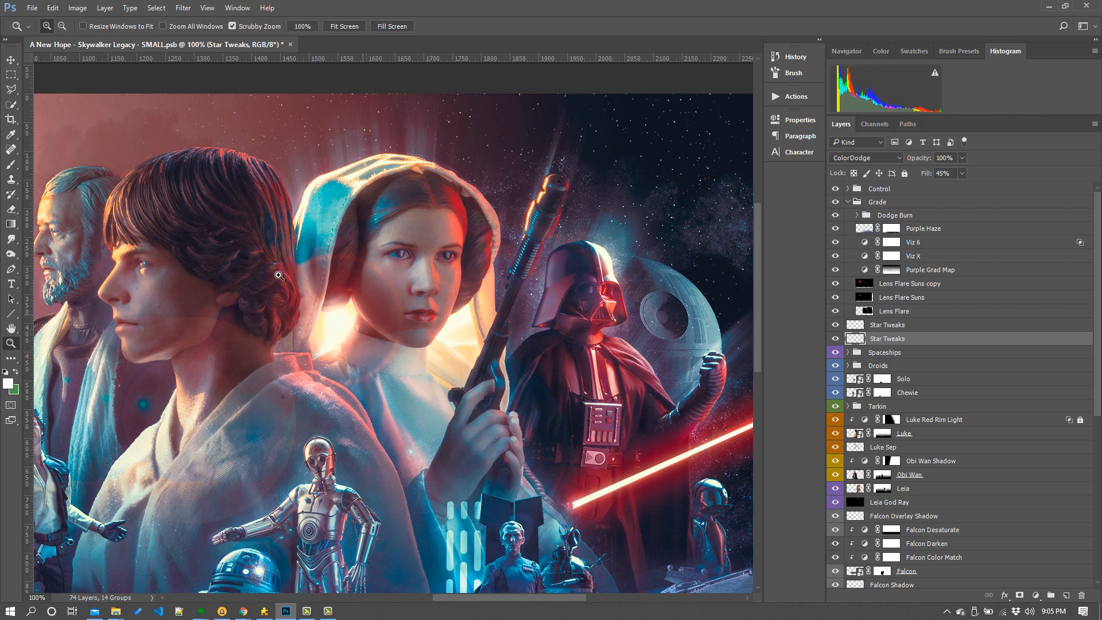
key(ctrl+minus)
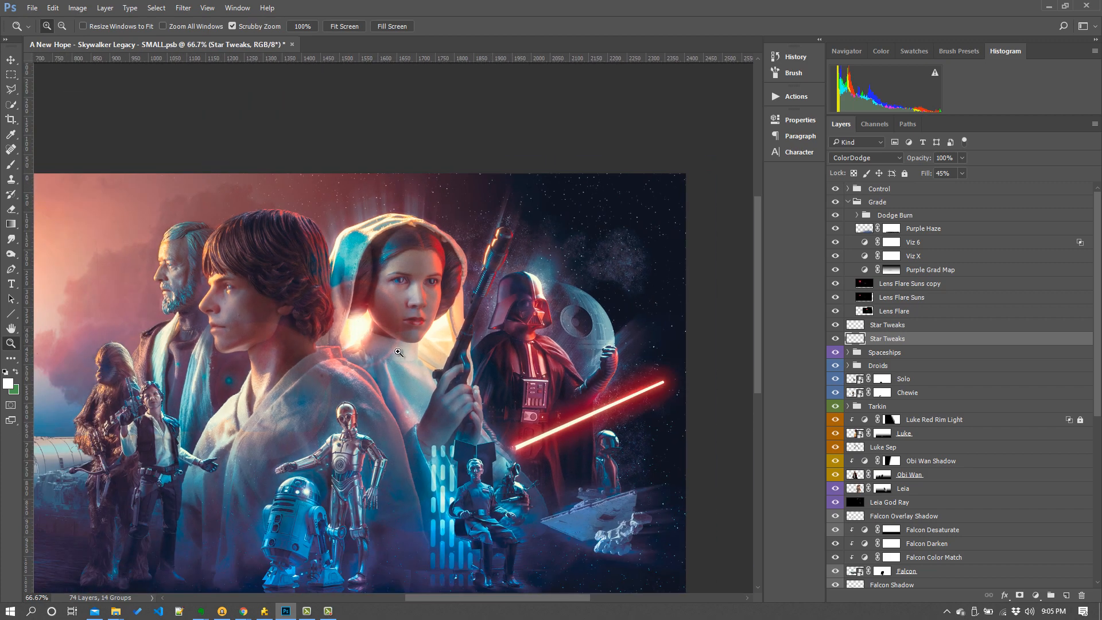
- Toggle the Lens Flare Suns copy and Lens Flare Suns layers to compare the sun flares
click(10, 62)
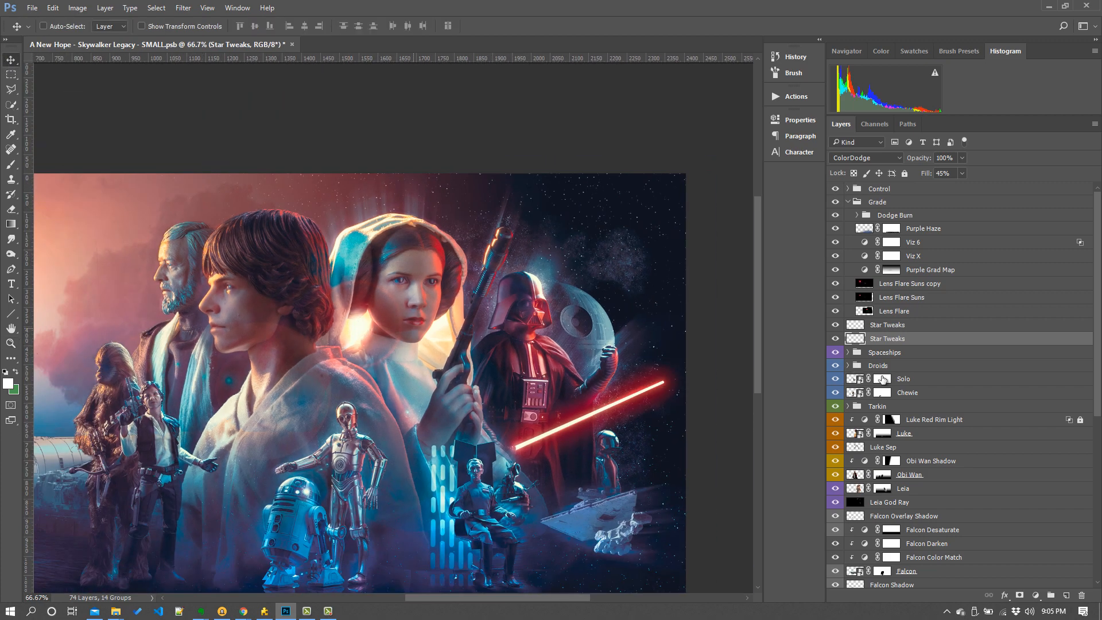
click(839, 311)
drag(528, 598, 488, 597)
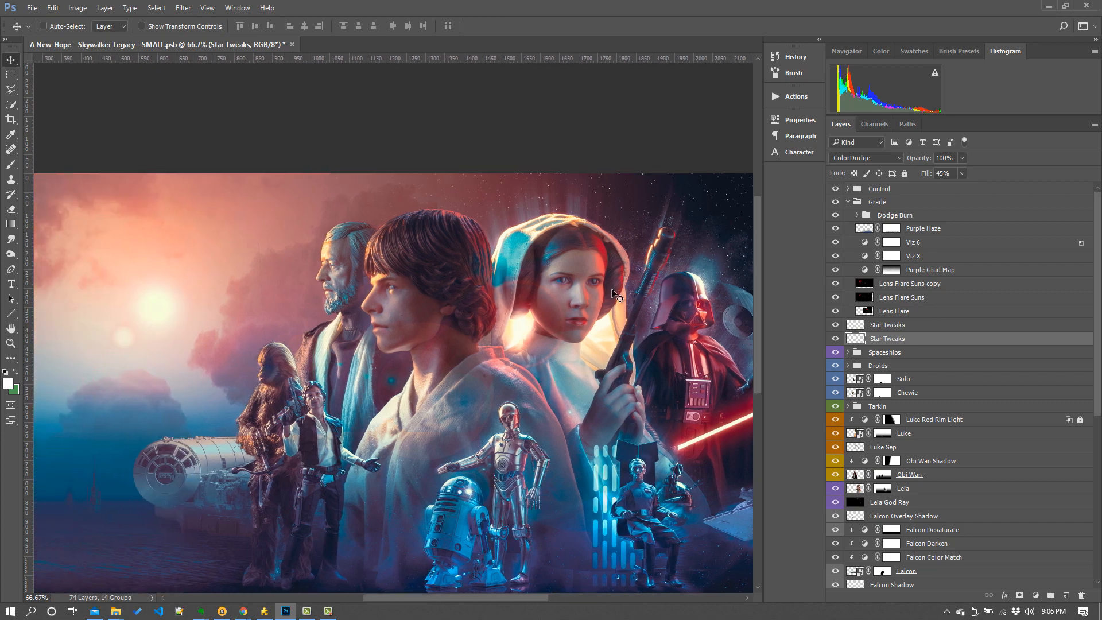
click(835, 283)
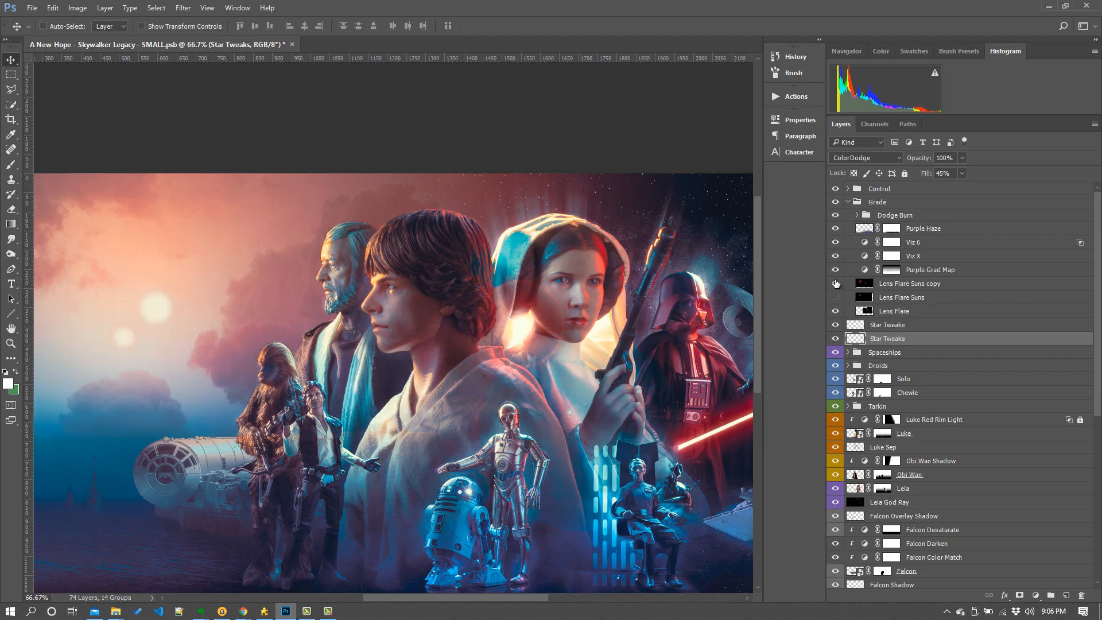
click(835, 284)
click(836, 297)
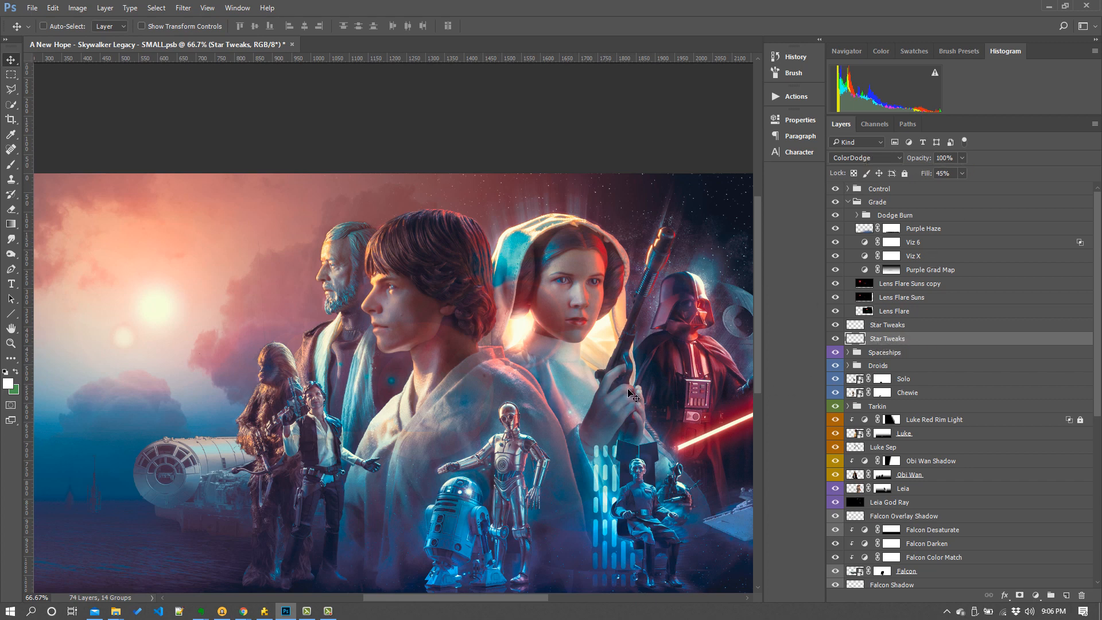
- Select the Purple Grad Map layer and toggle its visibility repeatedly at fit-to-screen zoom to compare the grade
click(923, 284)
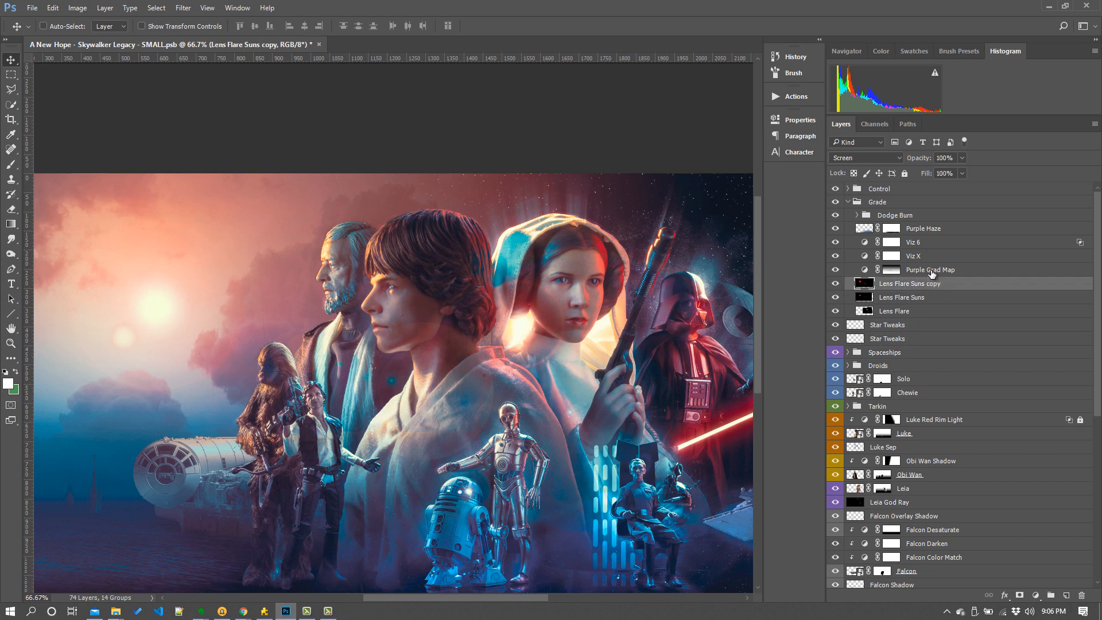
click(932, 274)
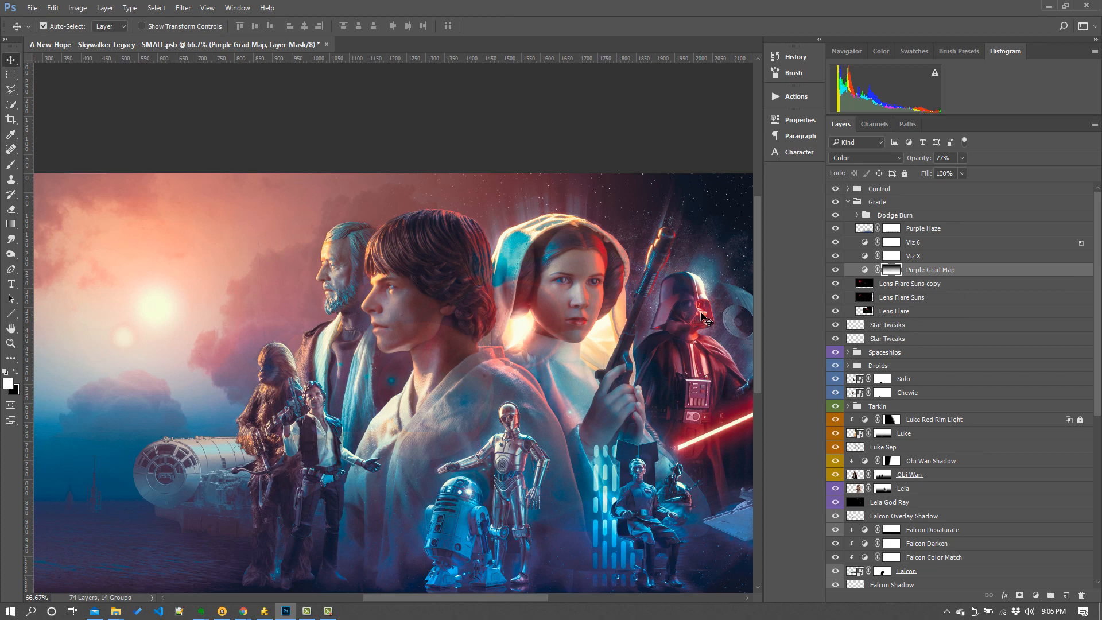
key(ctrl+minus)
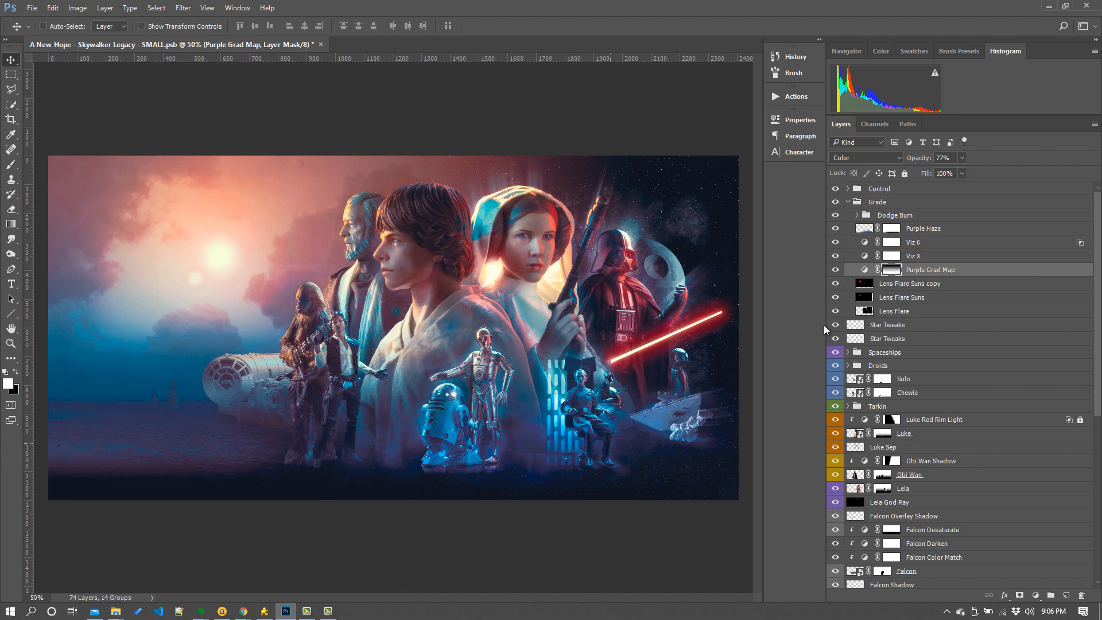
click(835, 270)
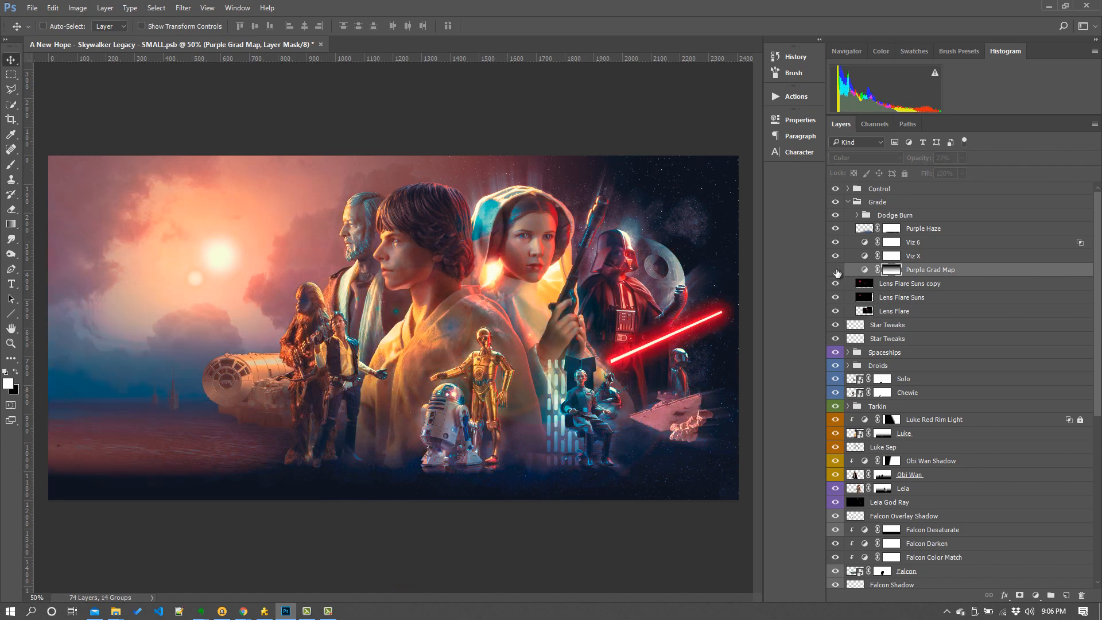
click(836, 270)
click(835, 269)
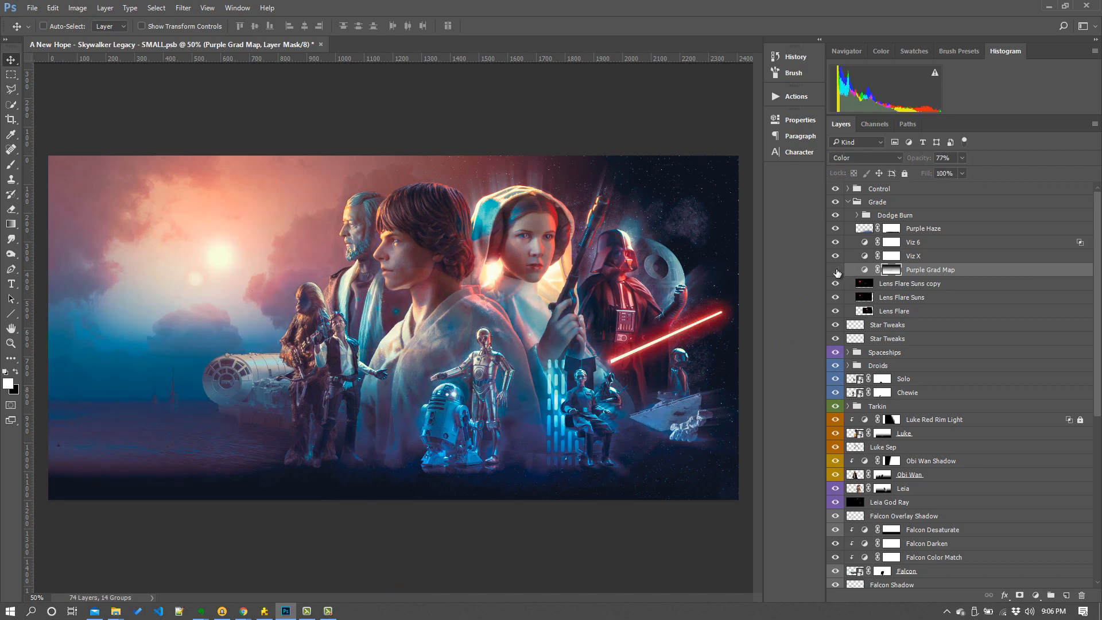
click(835, 270)
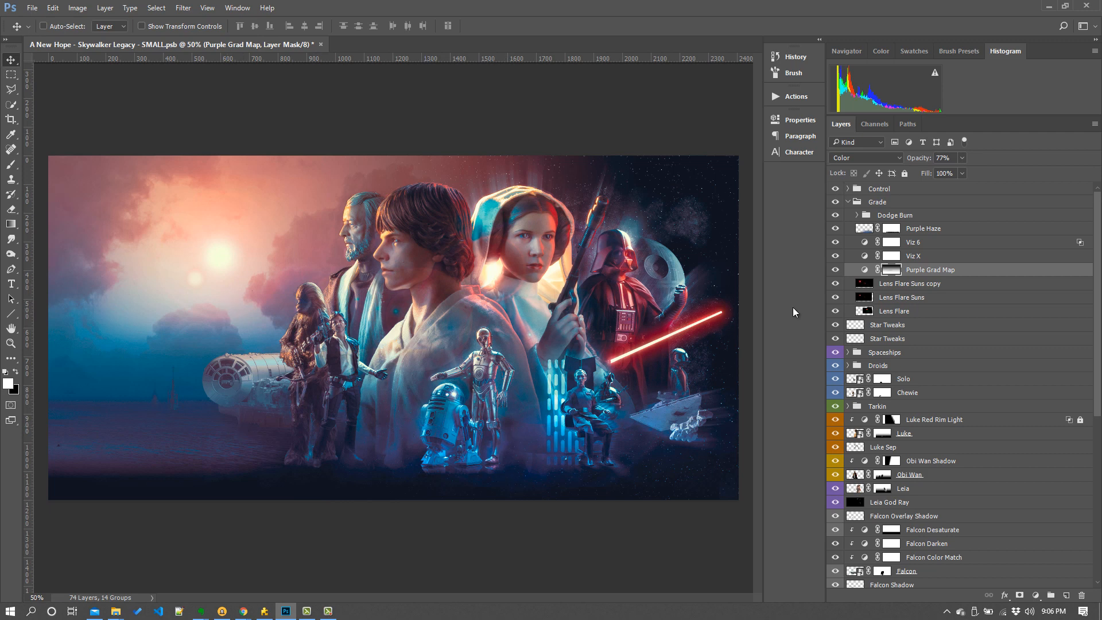
click(835, 269)
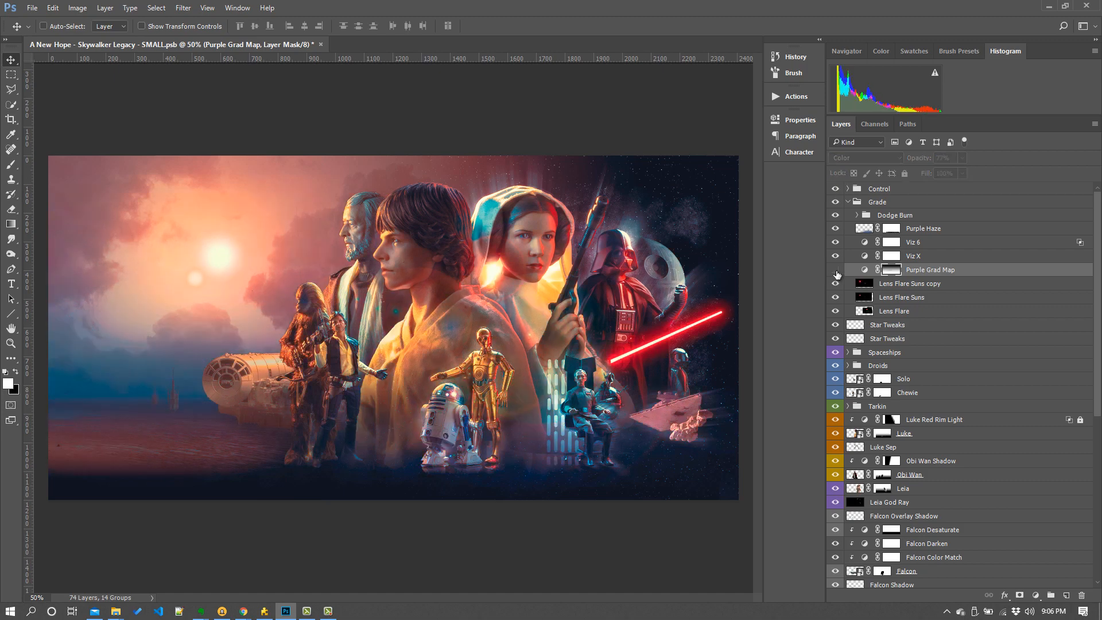
click(835, 270)
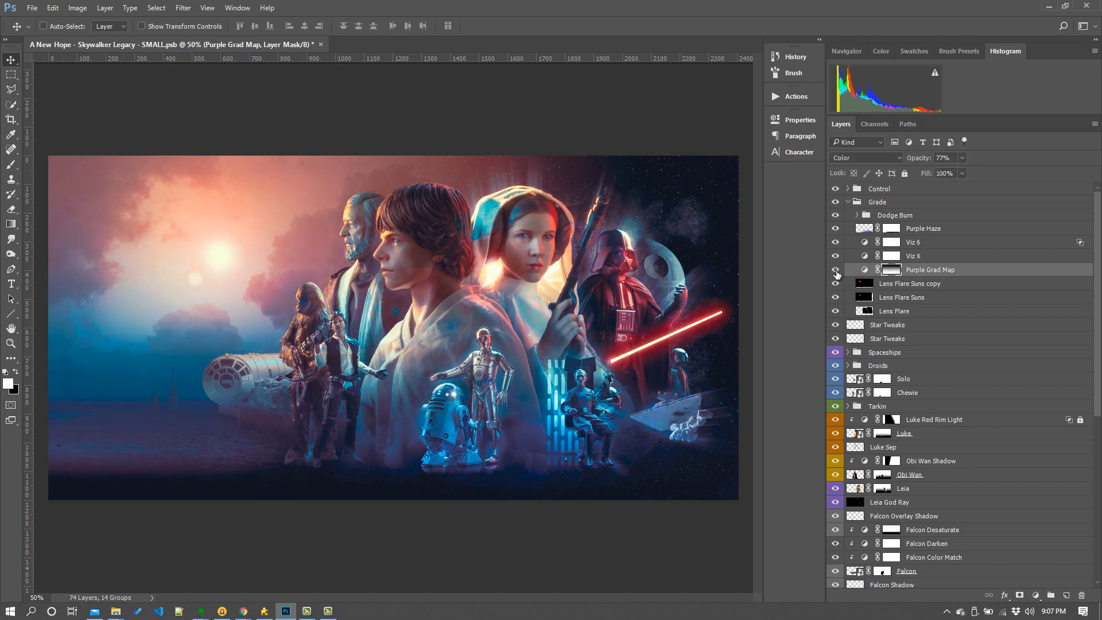
- Toggle the Viz X, Viz 6 and Purple Haze layers off and on to compare their effect on the grade
click(836, 256)
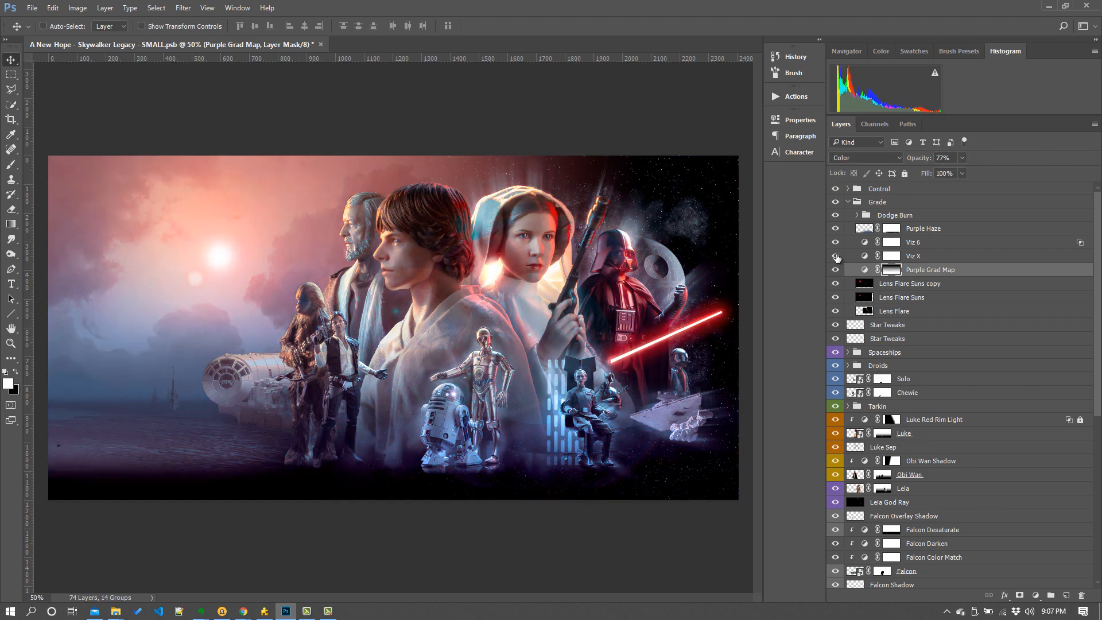
click(836, 256)
click(836, 243)
click(836, 244)
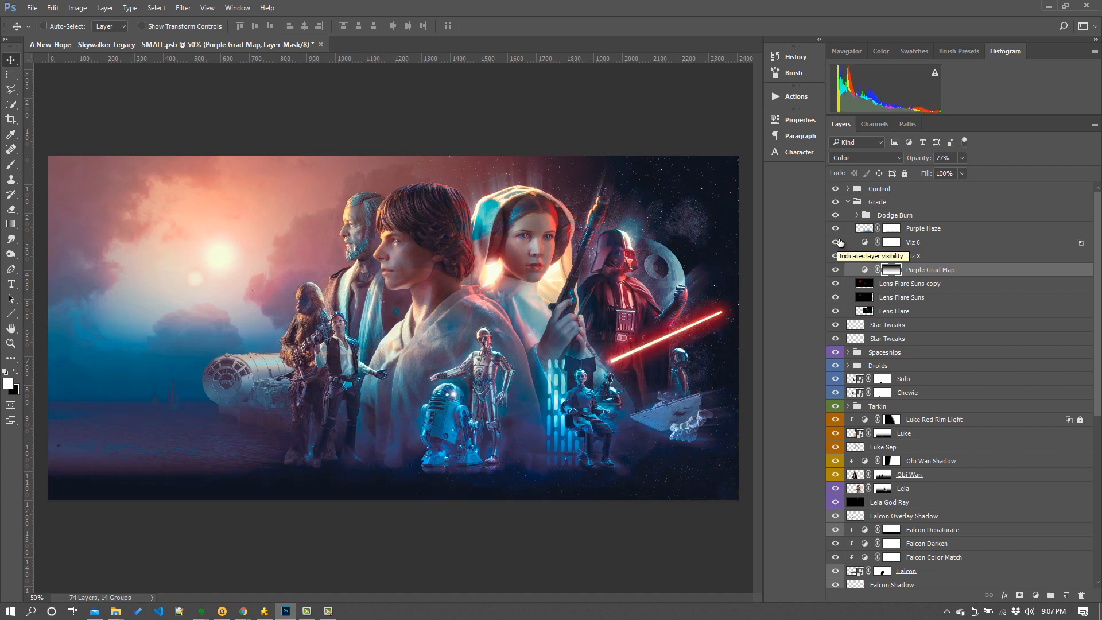
click(837, 229)
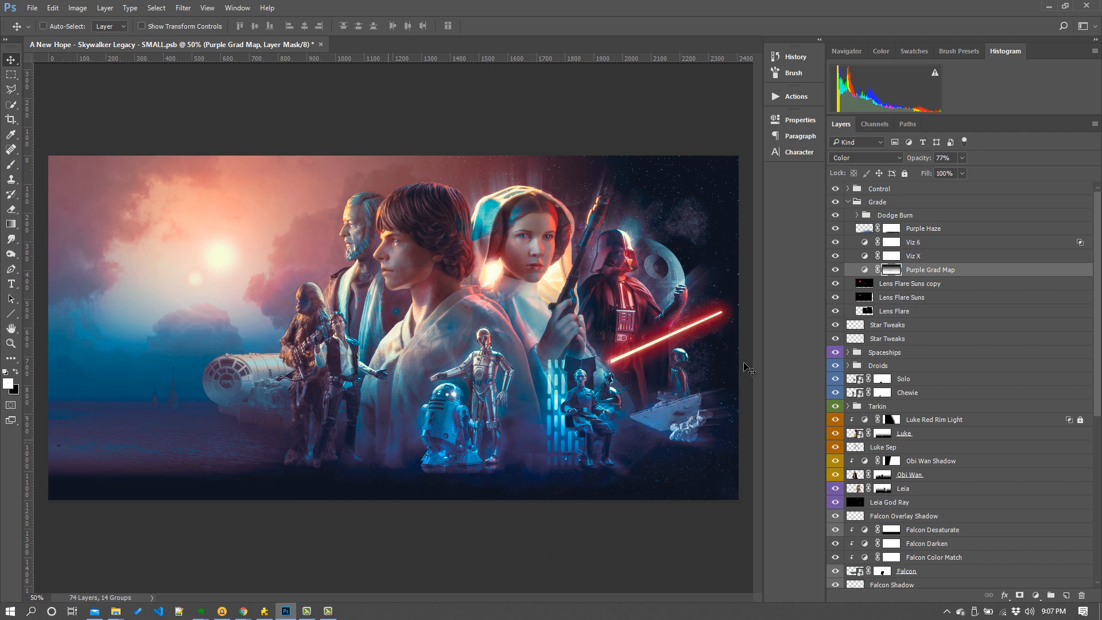
click(835, 230)
- Expand the Dodge Burn folder and toggle its visibility off and on to compare the dodge and burn work
click(860, 216)
click(861, 216)
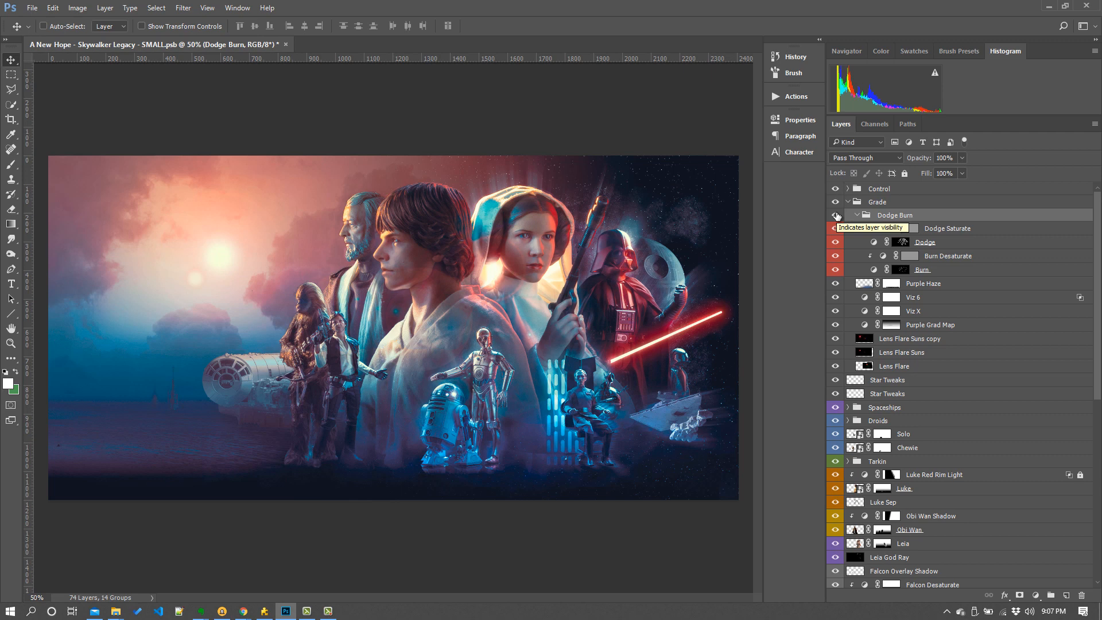
click(836, 215)
click(836, 216)
click(836, 215)
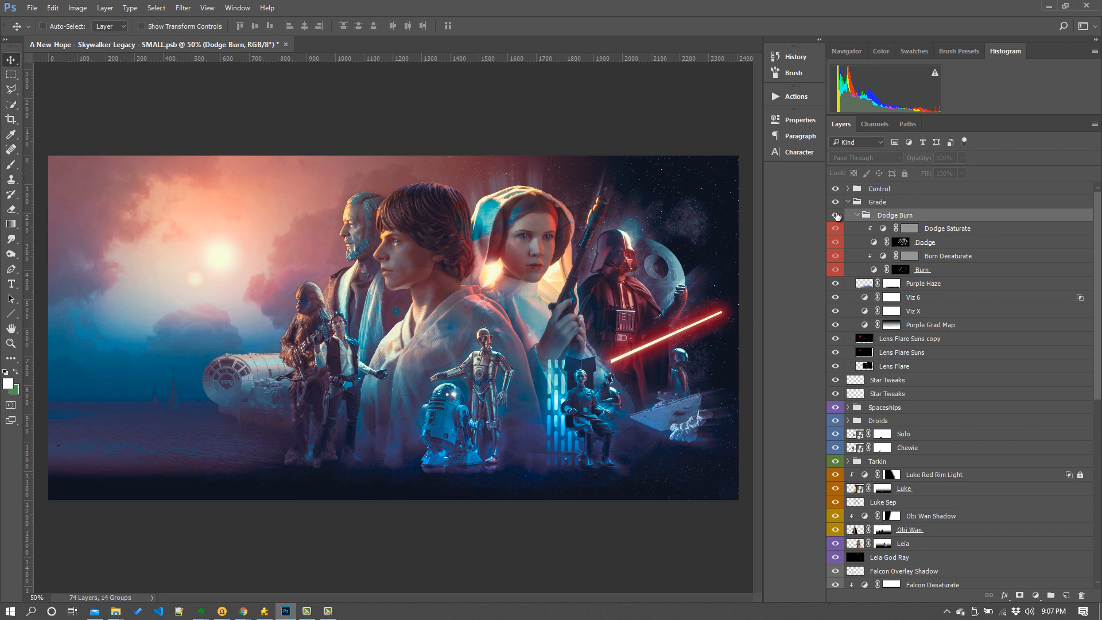
click(836, 216)
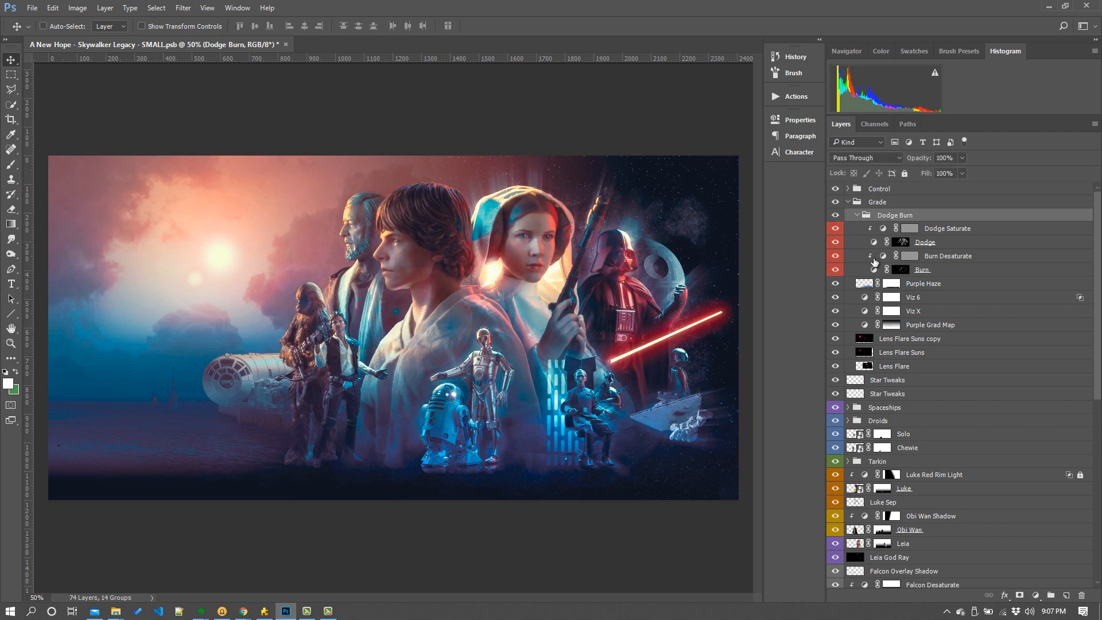
click(849, 203)
click(847, 202)
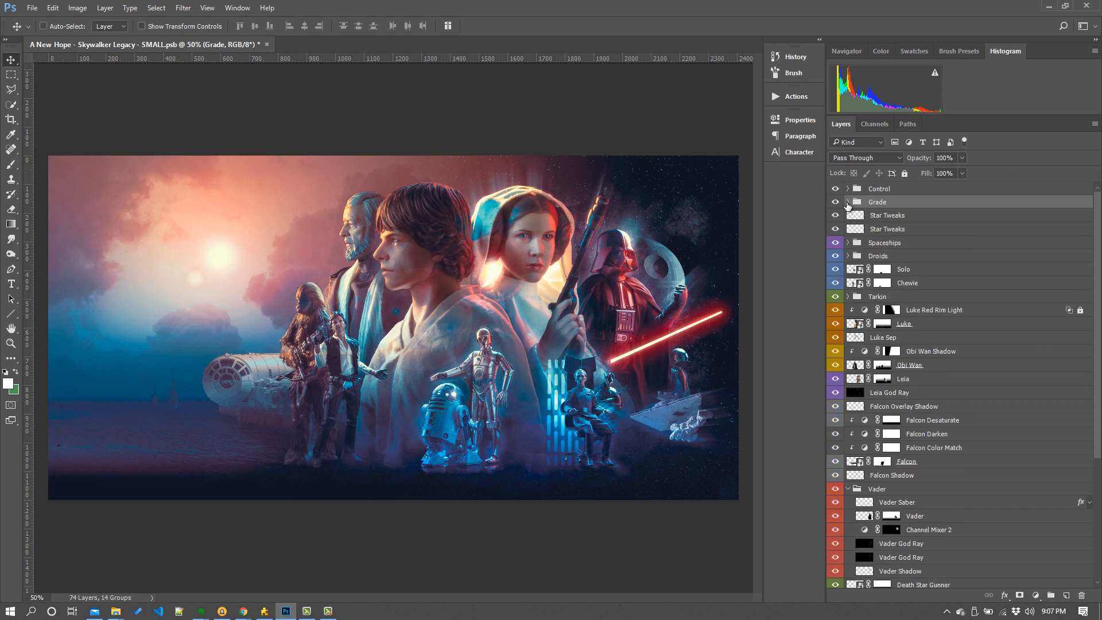
click(848, 202)
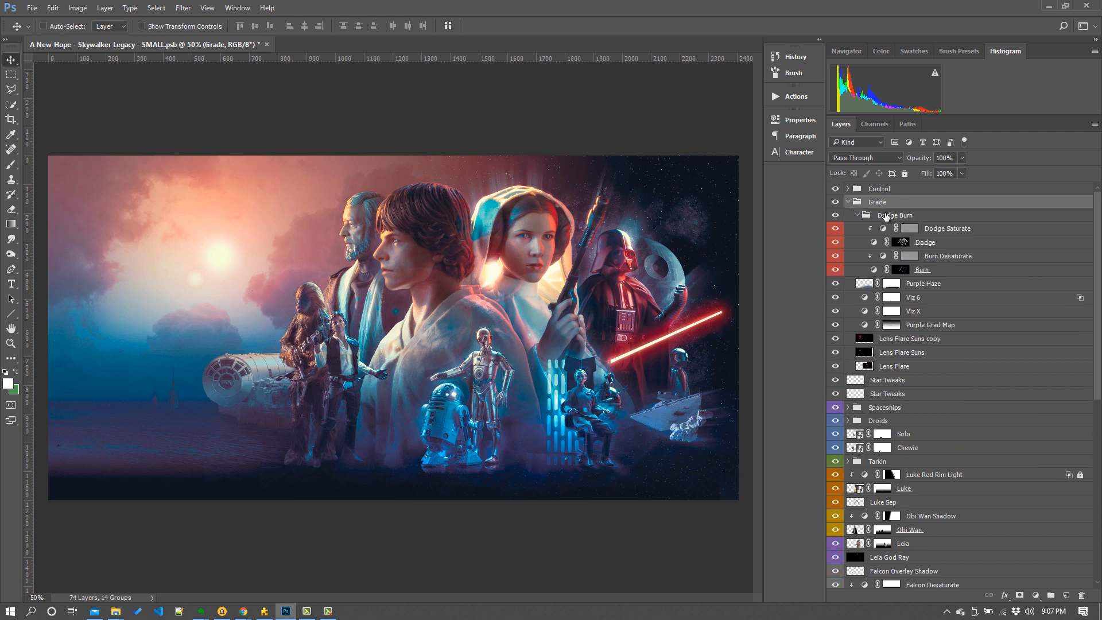
click(886, 215)
click(856, 216)
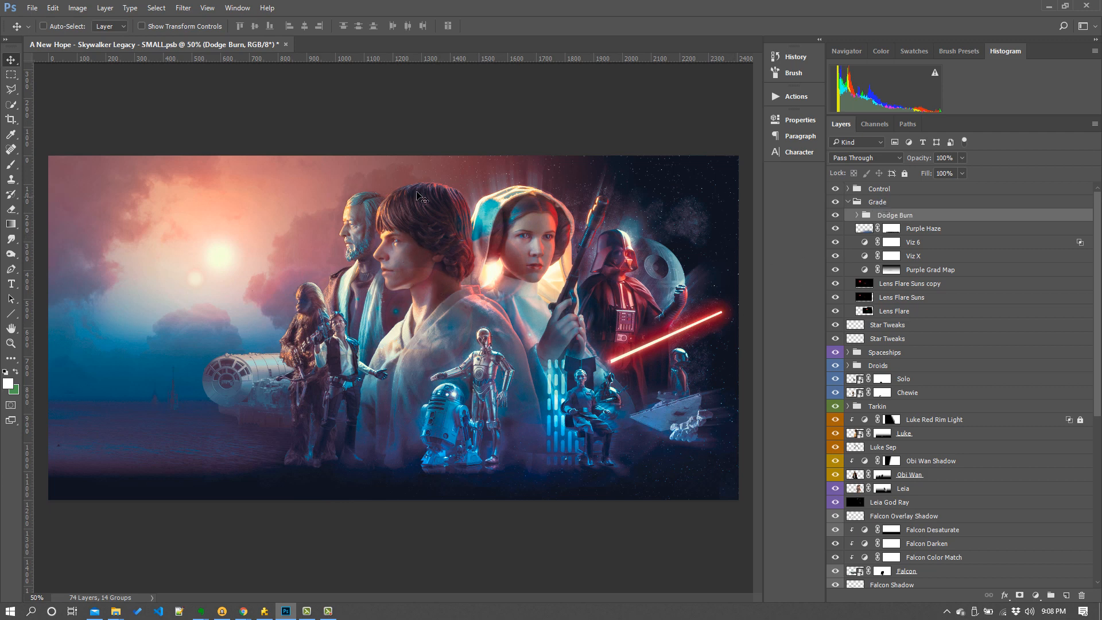
click(848, 205)
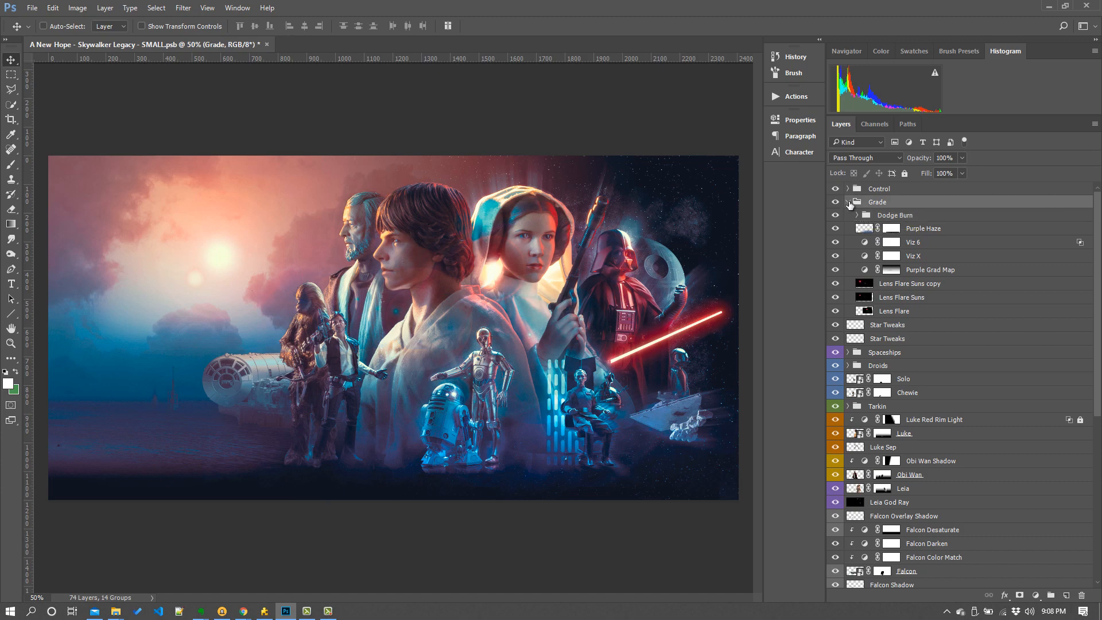
click(848, 202)
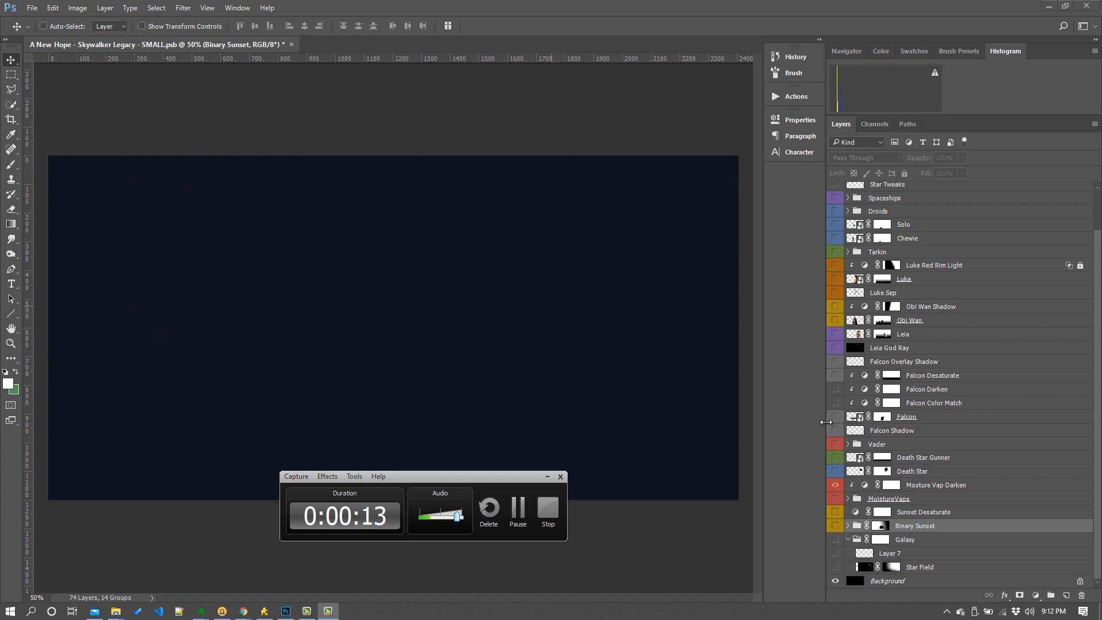
scroll(826, 422, up, 5)
click(1101, 422)
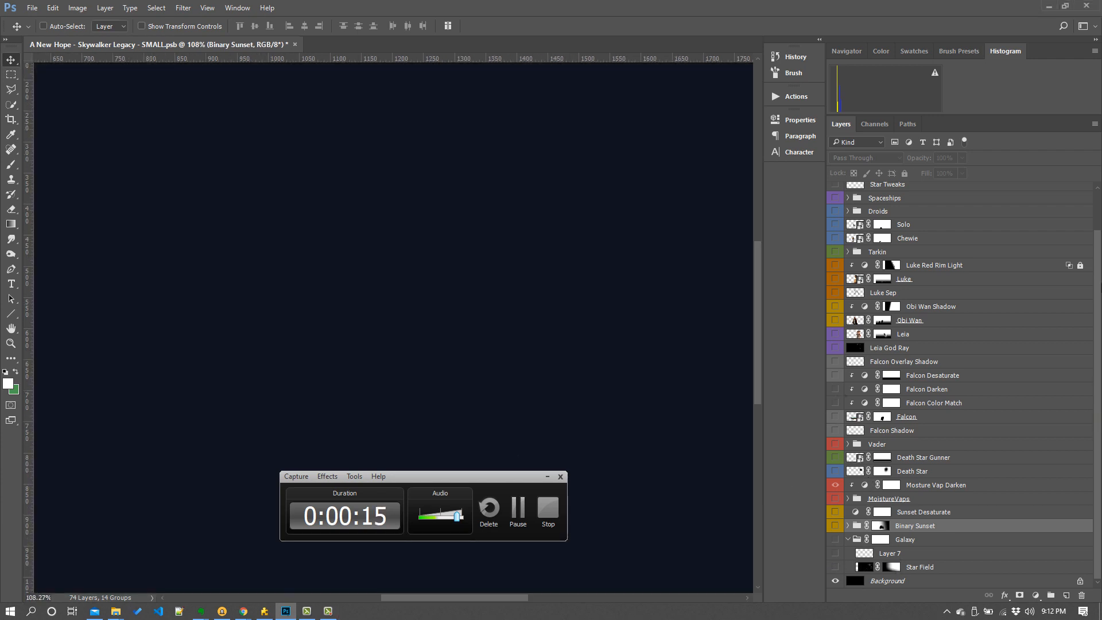
scroll(1098, 206, up, 3)
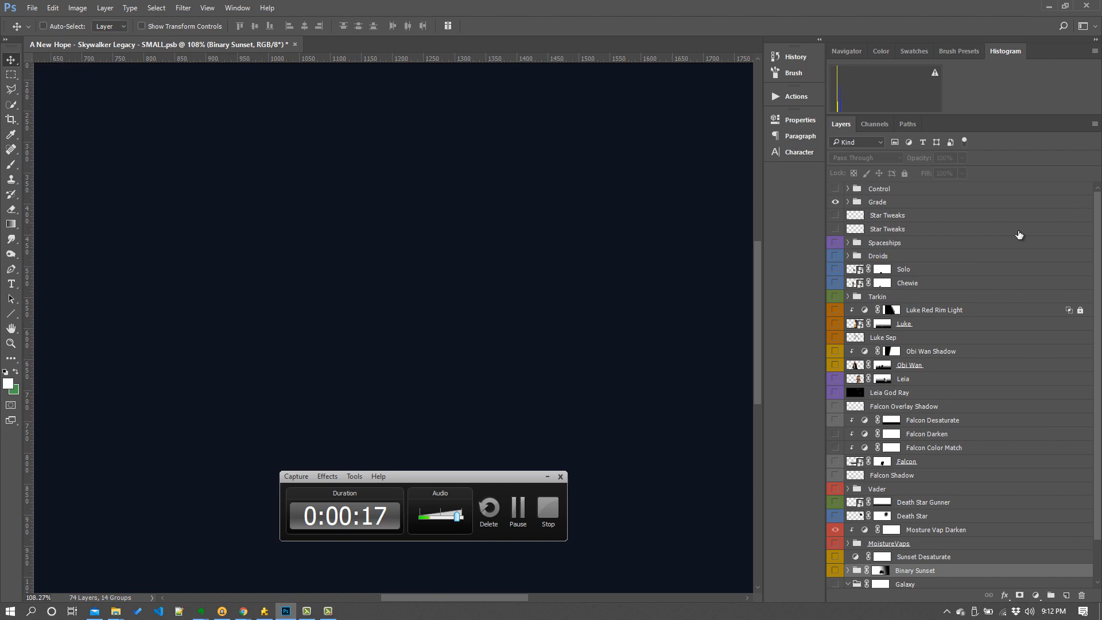
click(847, 203)
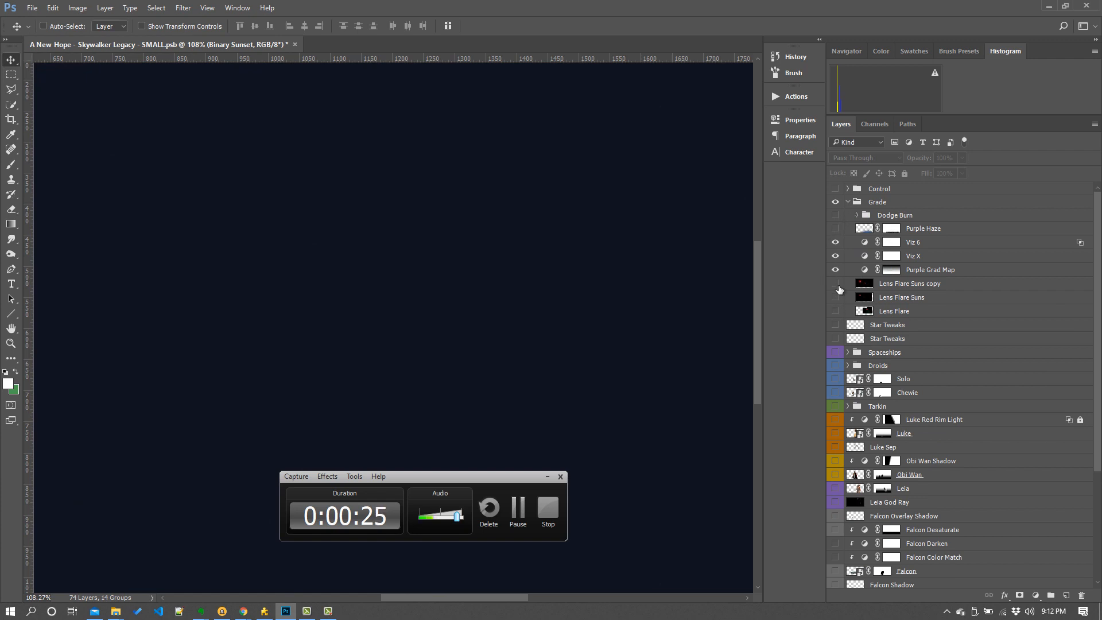
click(835, 215)
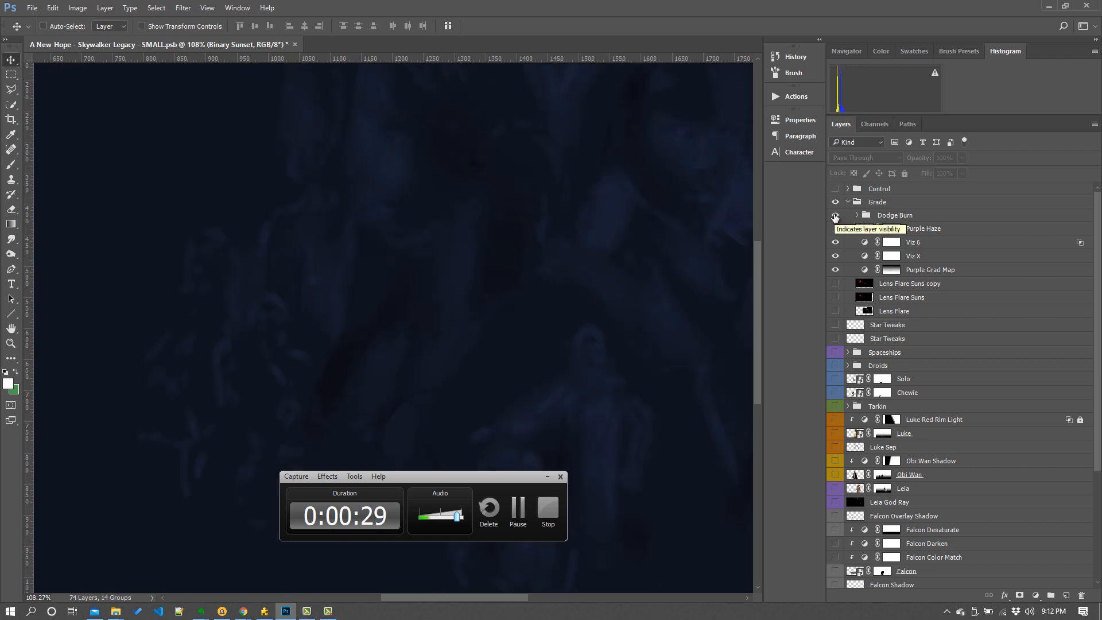
click(835, 215)
click(848, 202)
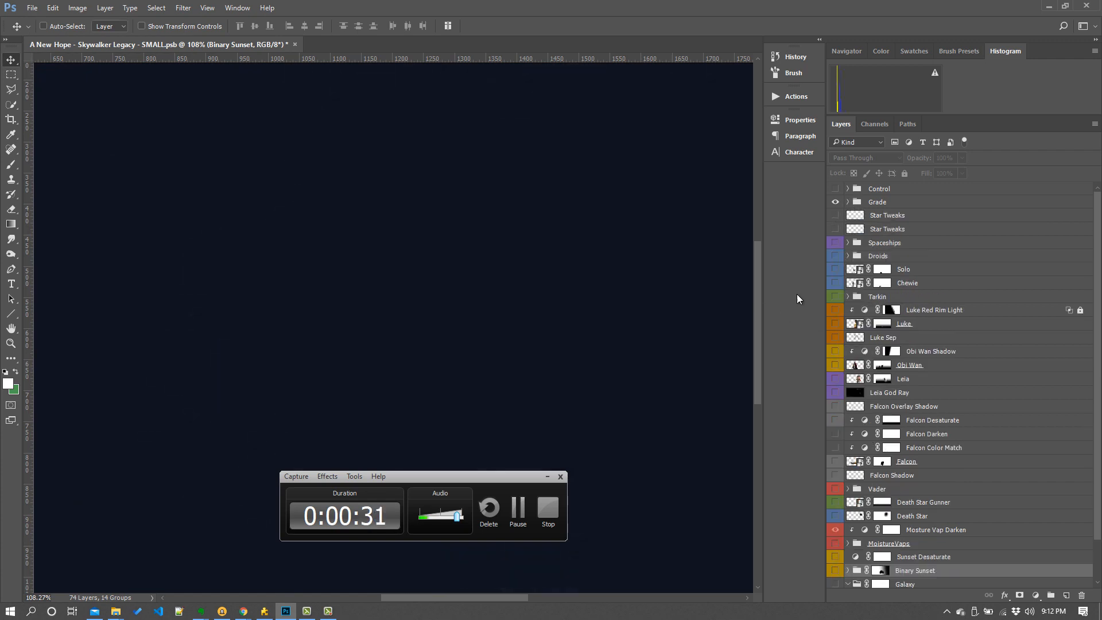
- Turn on and select the Star Field layer in the Galaxy group, then inspect the starry backdrop on its own
scroll(1098, 410, down, 3)
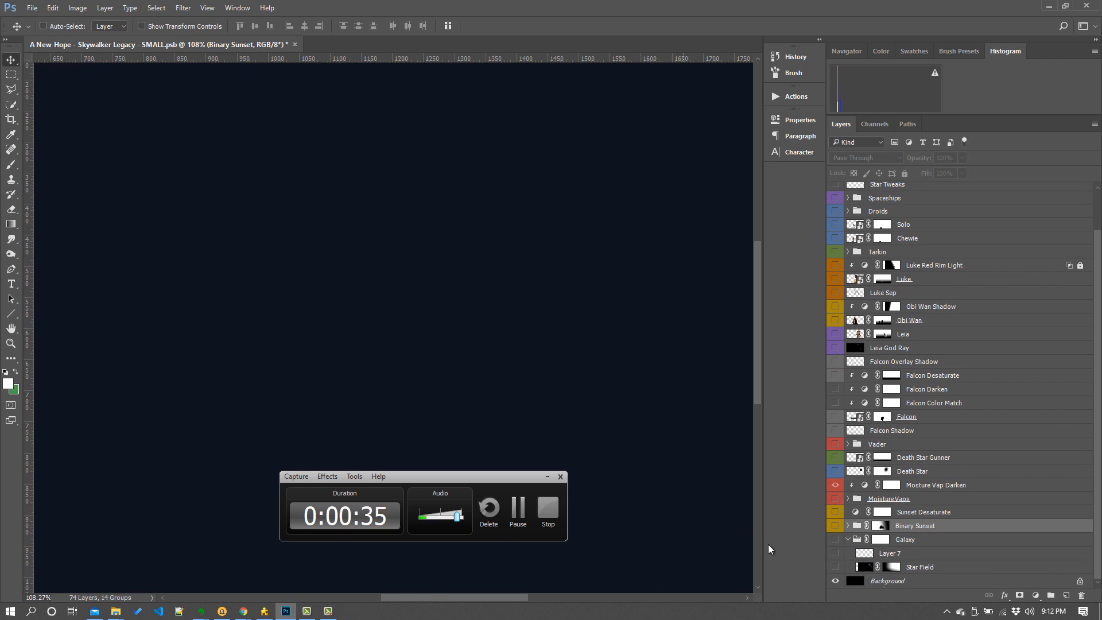
click(836, 567)
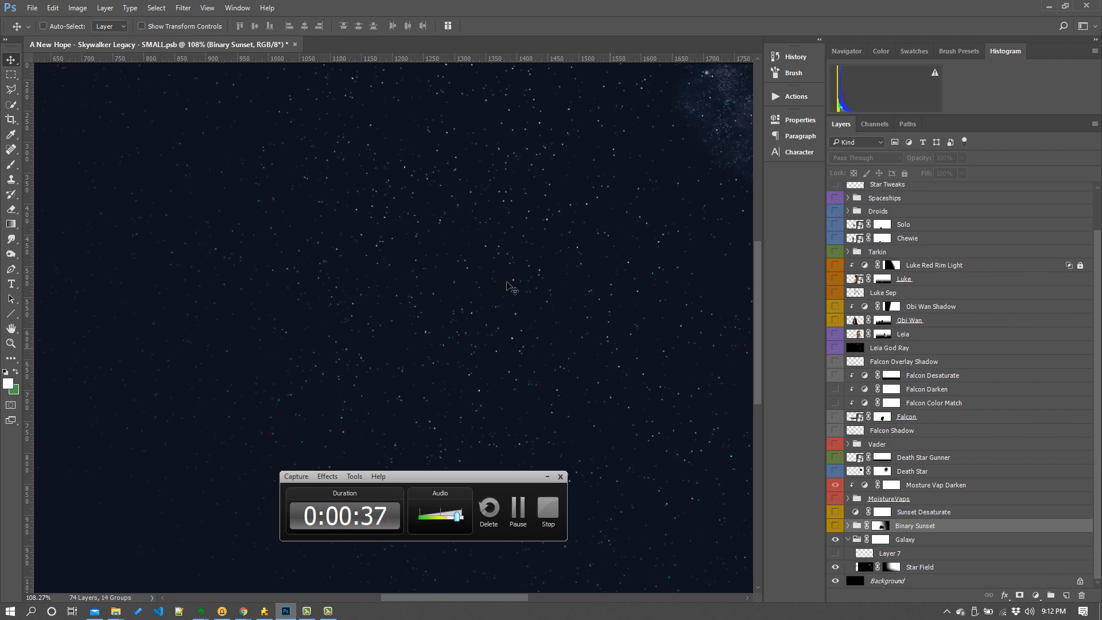
key(ctrl)
key(ctrl+minus)
key(ctrl+minus)
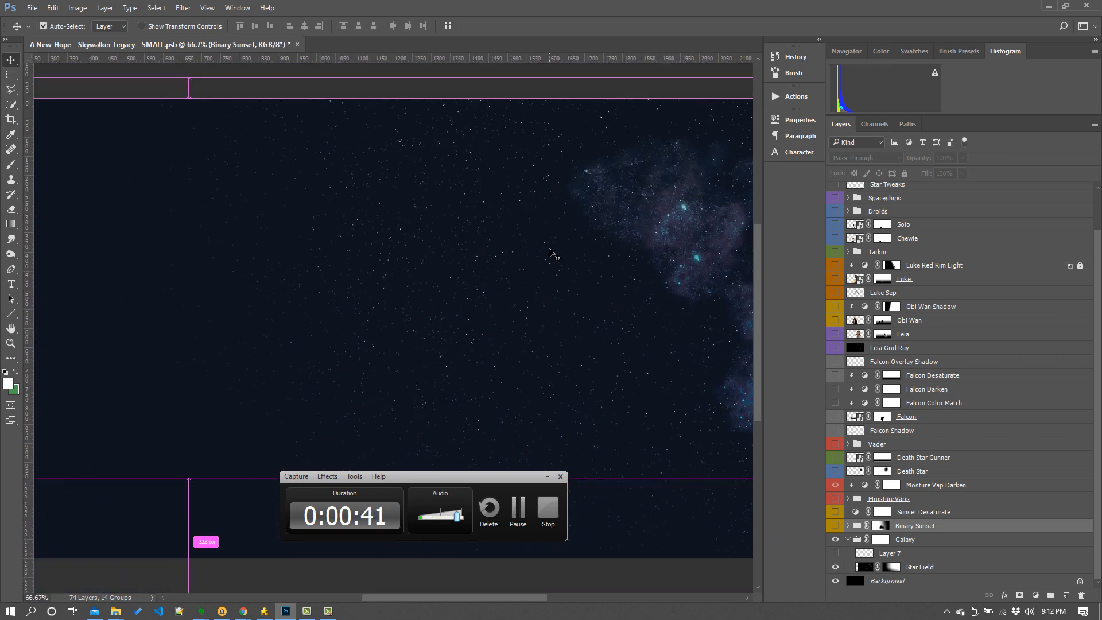
key(ctrl+plus)
key(ctrl+plus)
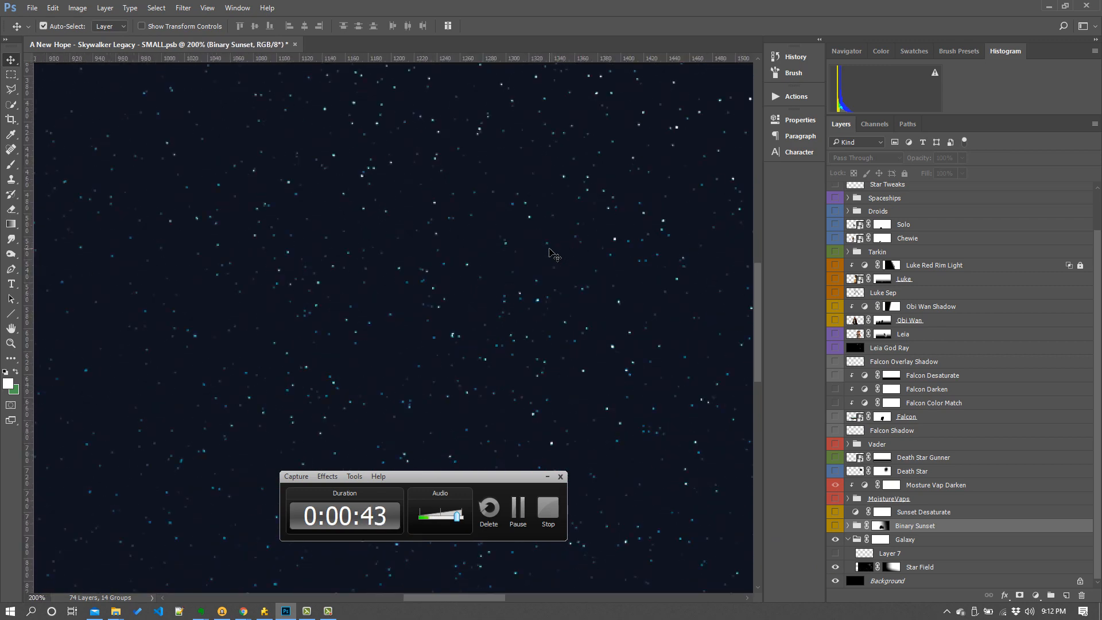
key(ctrl+minus)
key(ctrl+minus)
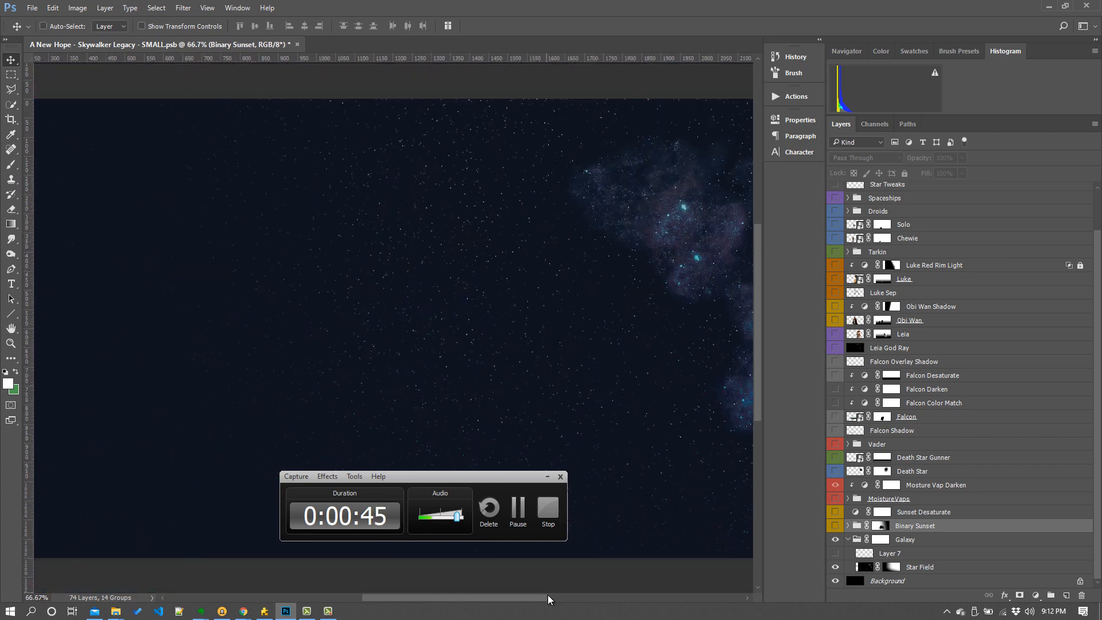
drag(508, 602, 541, 607)
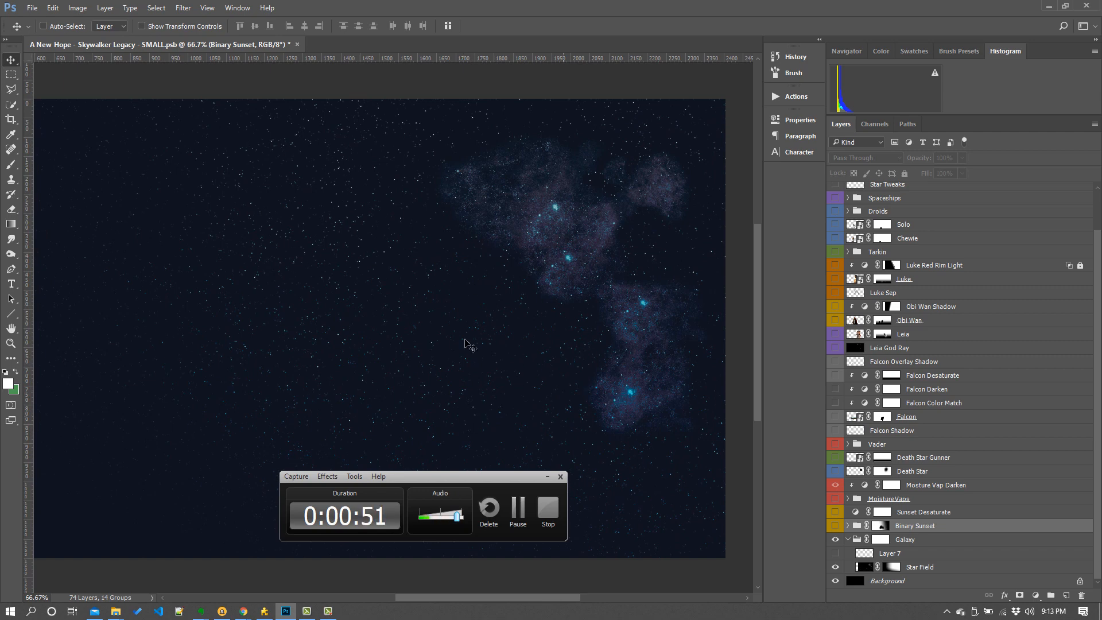
click(950, 569)
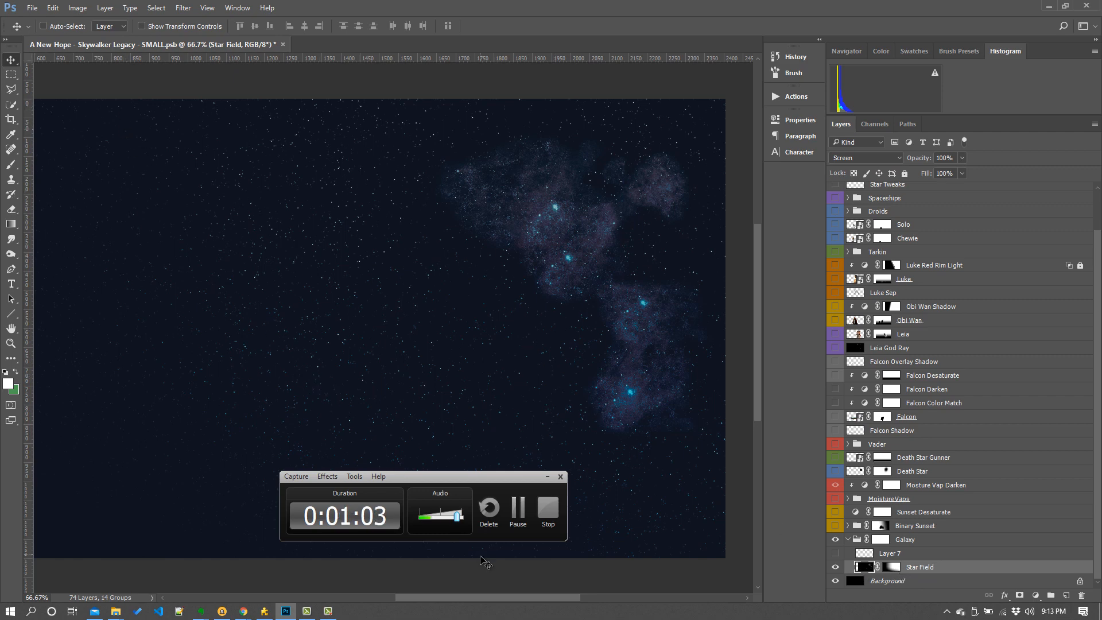
drag(505, 596, 490, 597)
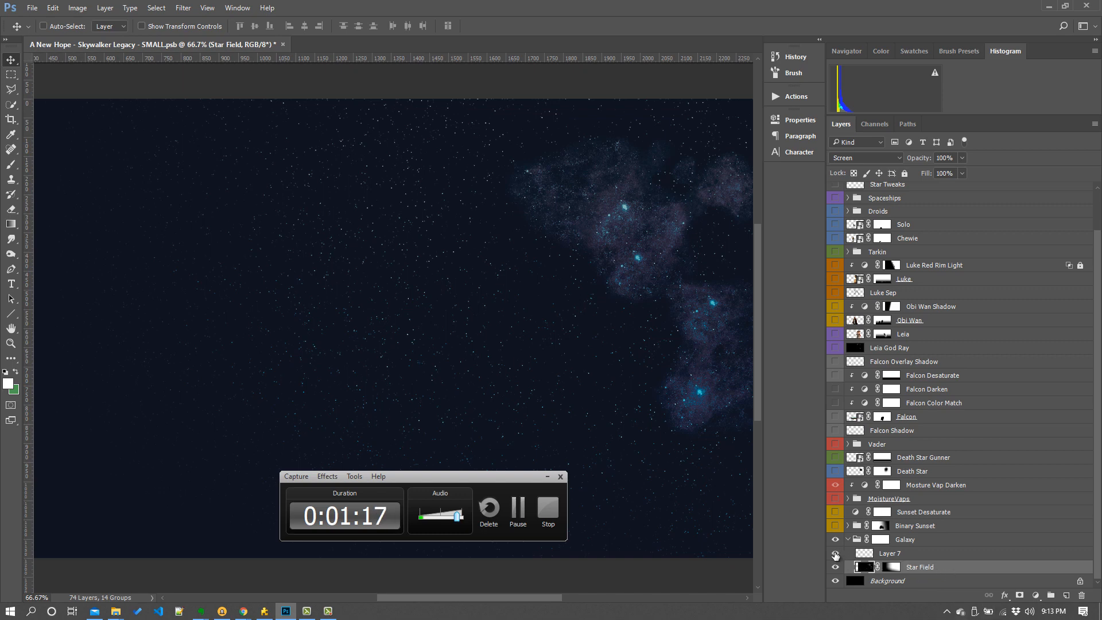
- Expand the Binary Sunset group, make it visible, and show its Sky Extension layer
click(848, 525)
scroll(930, 528, down, 2)
scroll(938, 523, down, 3)
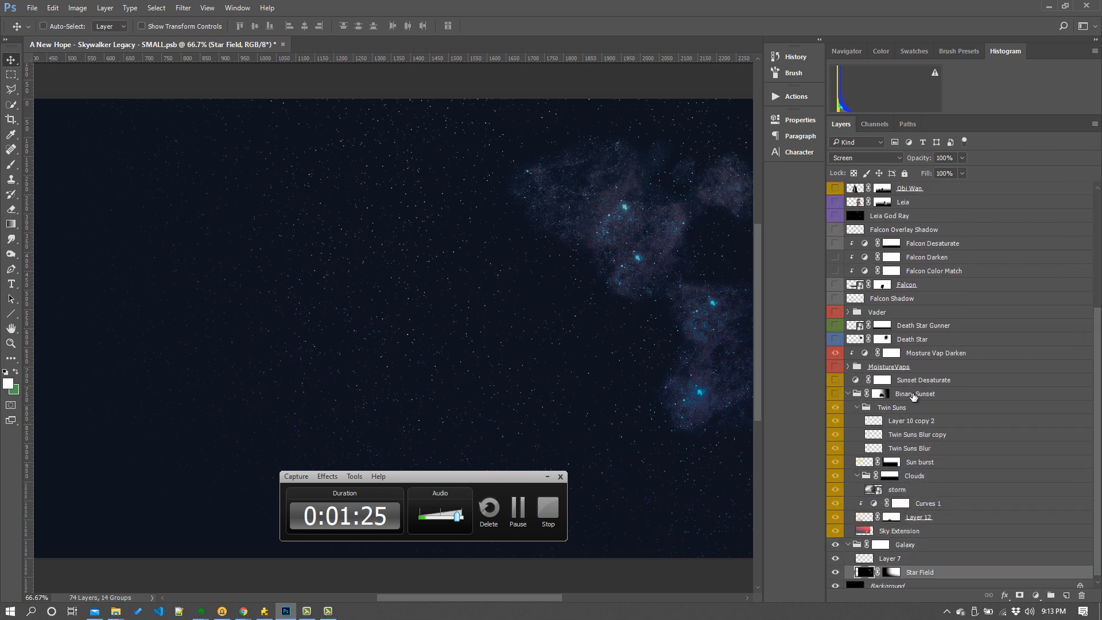
click(837, 395)
drag(835, 408, 836, 530)
drag(506, 600, 479, 605)
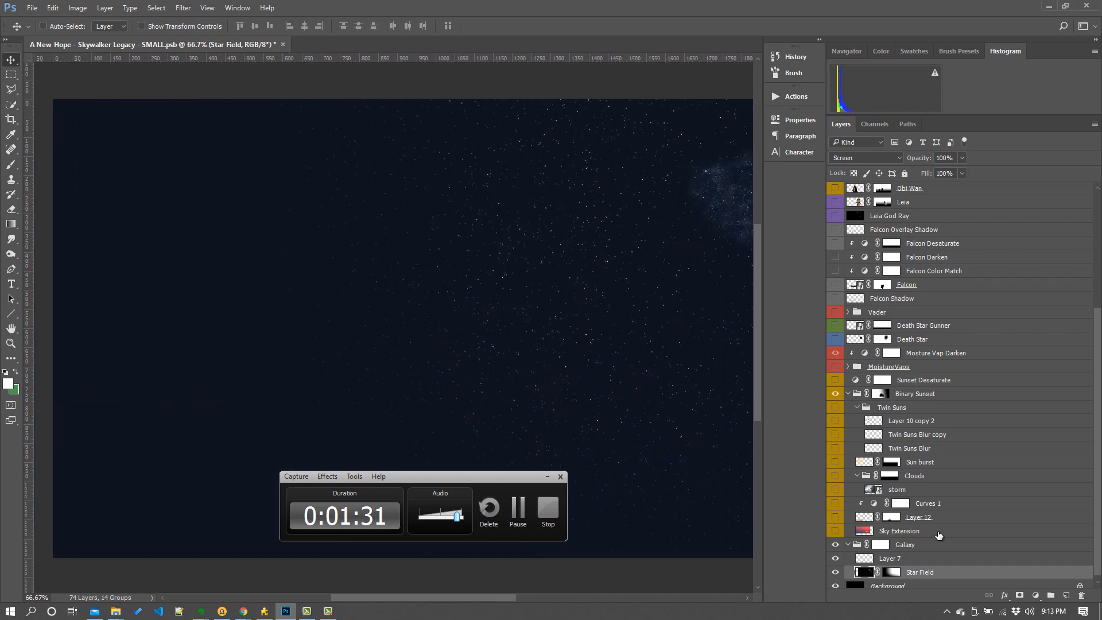
click(836, 531)
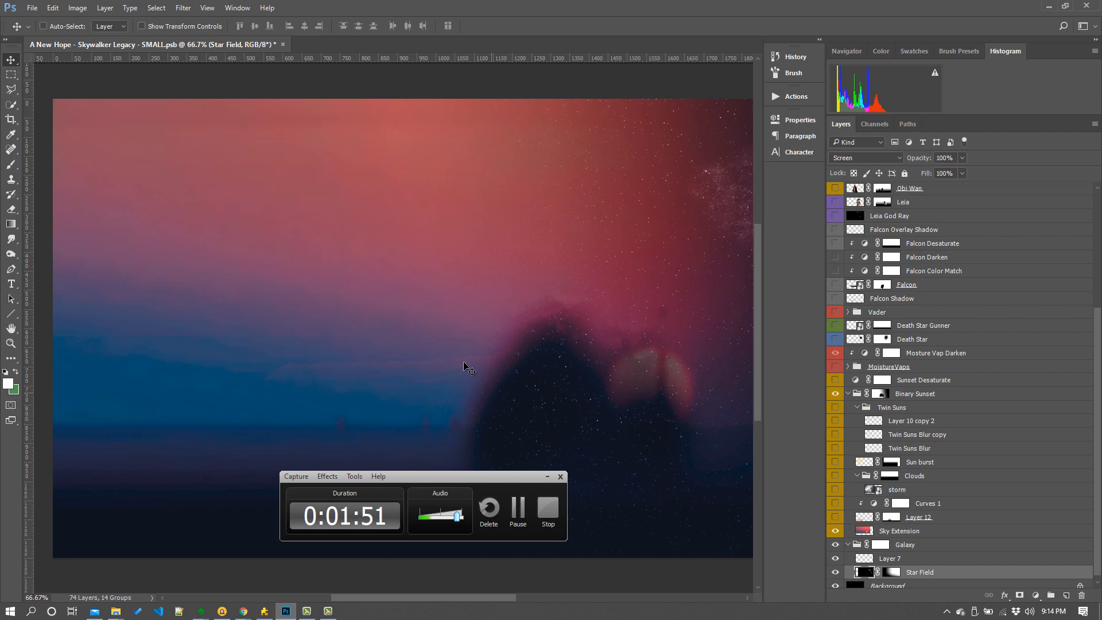
- Select the Sky Extension layer, then show and select Layer 12 above it
click(894, 534)
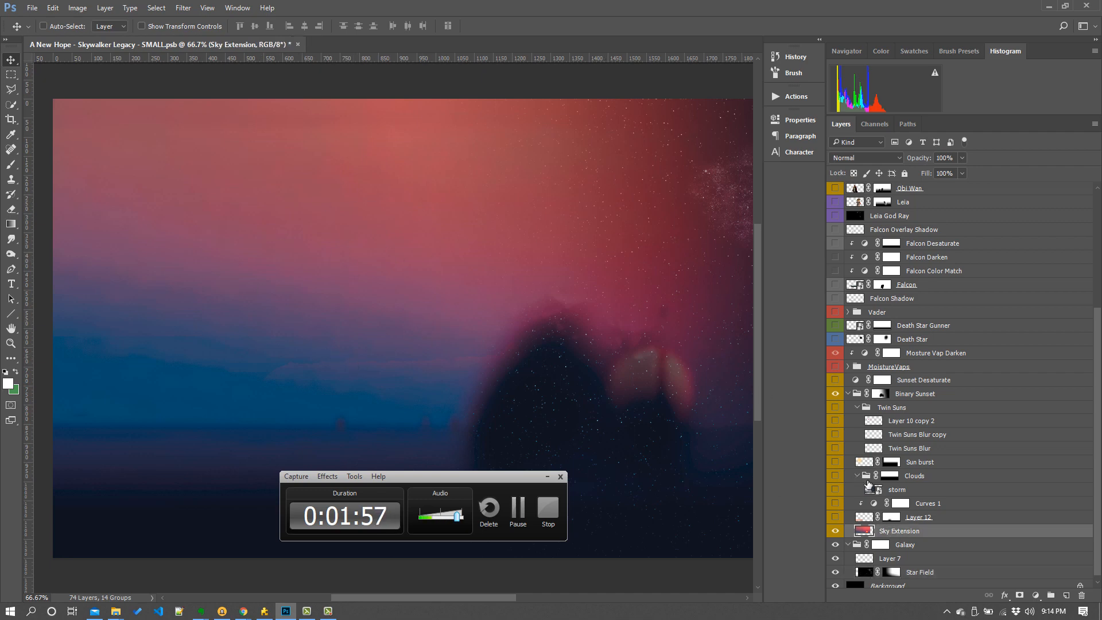
click(835, 517)
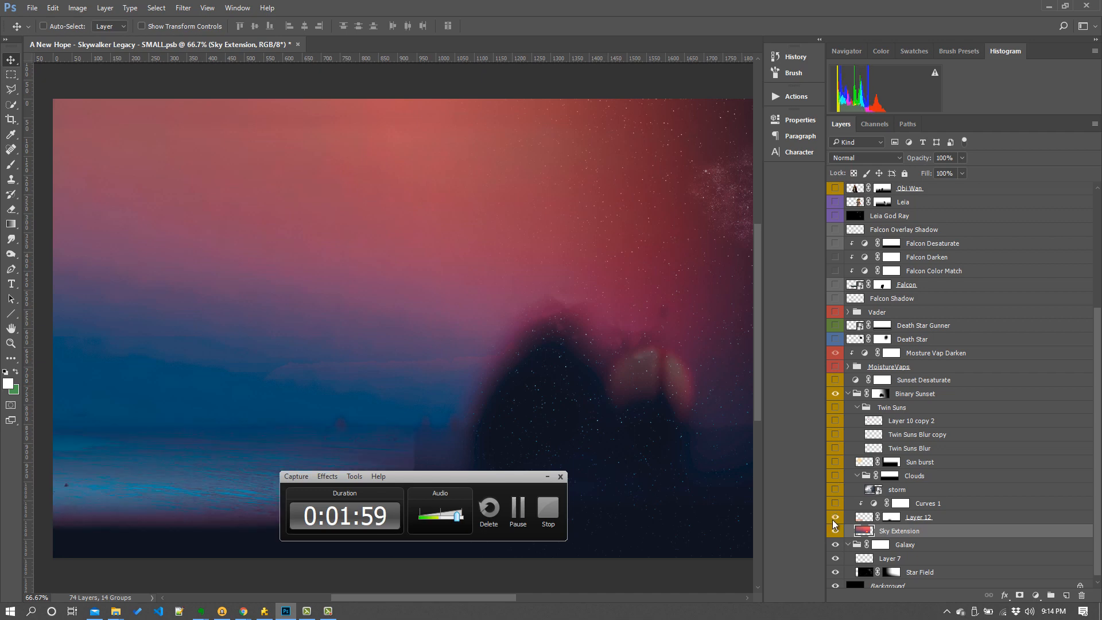
drag(456, 478, 565, 509)
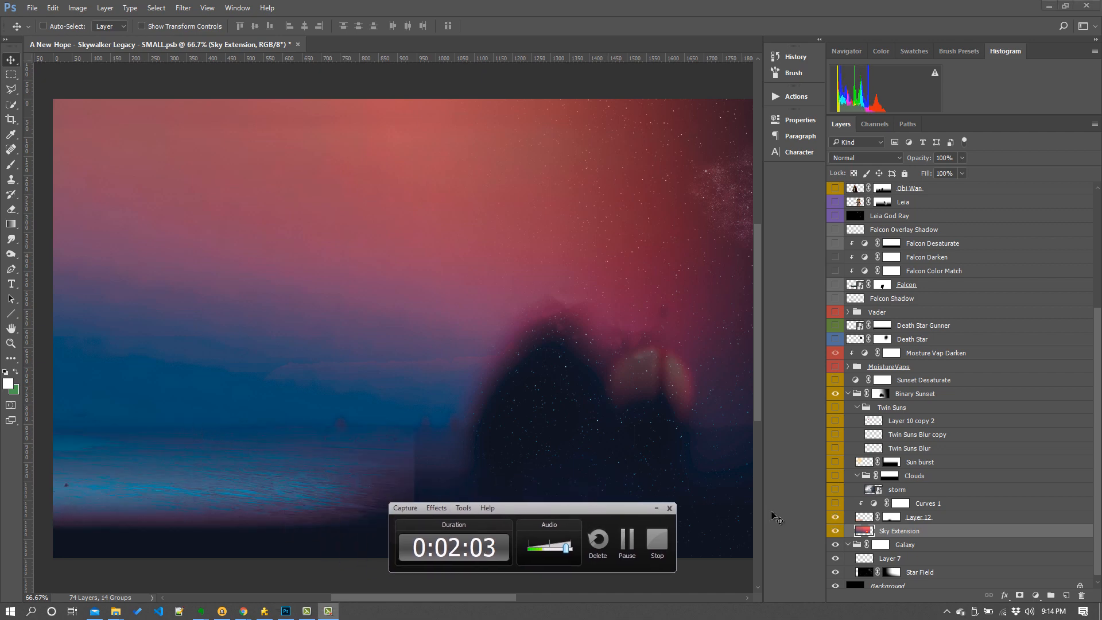
click(960, 518)
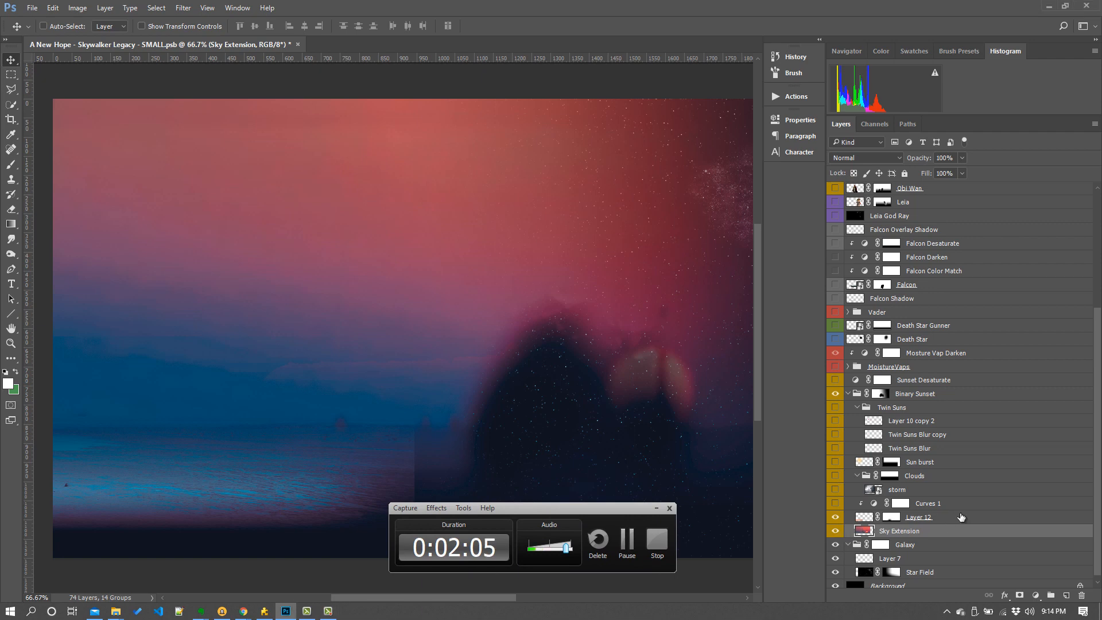
click(941, 520)
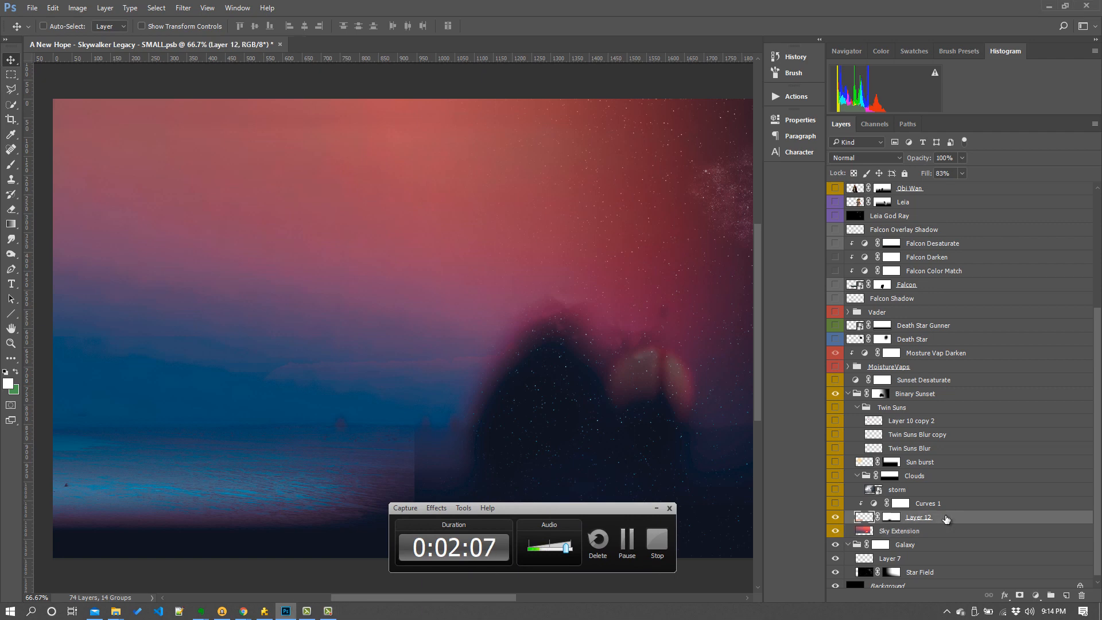
- Turn on the Curves 1, storm and Sun burst layers to build up the clouds and sun glow
click(836, 503)
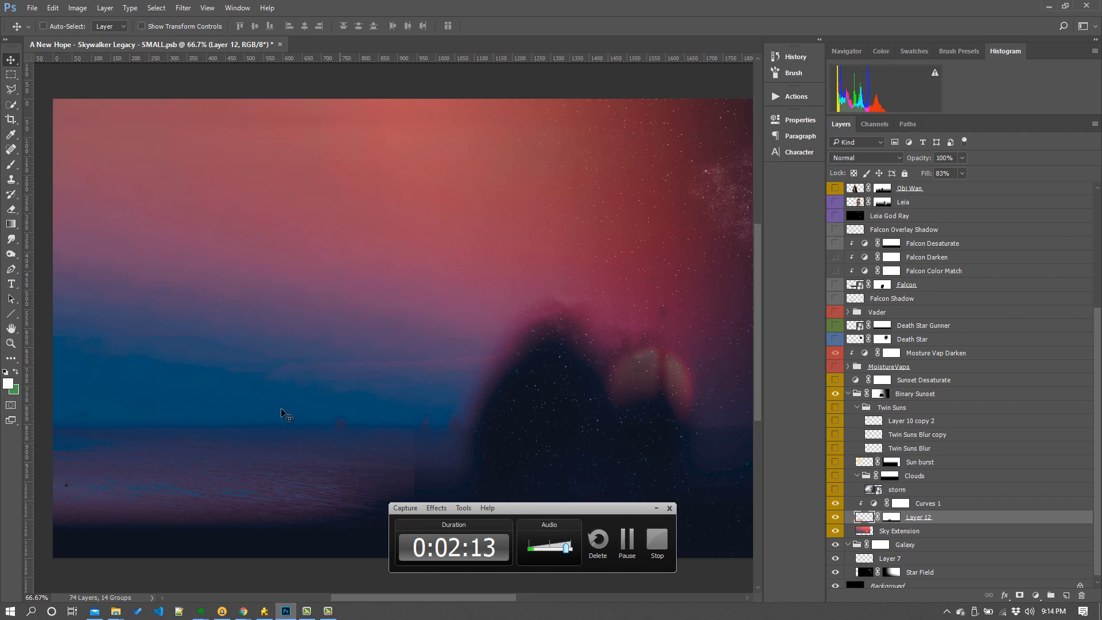
click(835, 491)
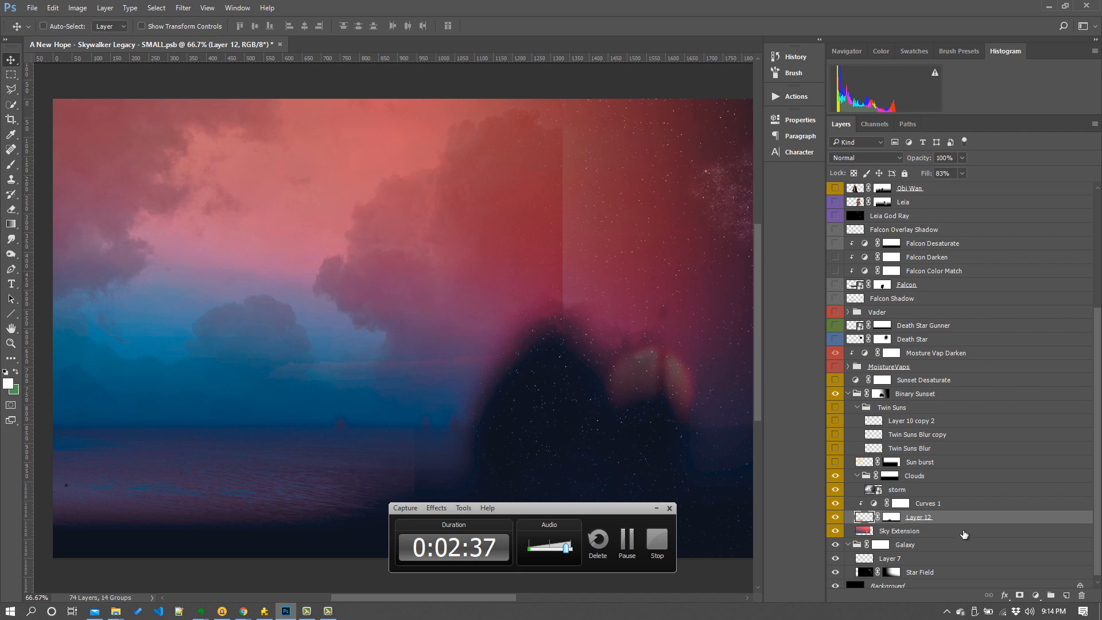
click(836, 463)
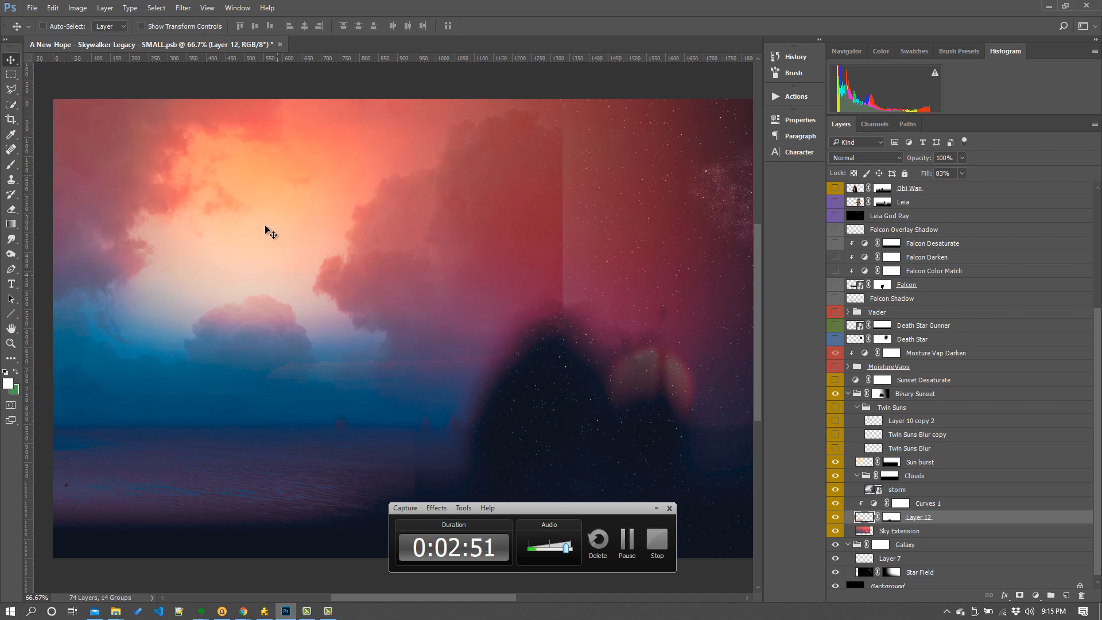
- Turn on the Twin Suns Blur, Twin Suns Blur copy and Layer 10 copy 2 layers to add the twin suns
click(836, 449)
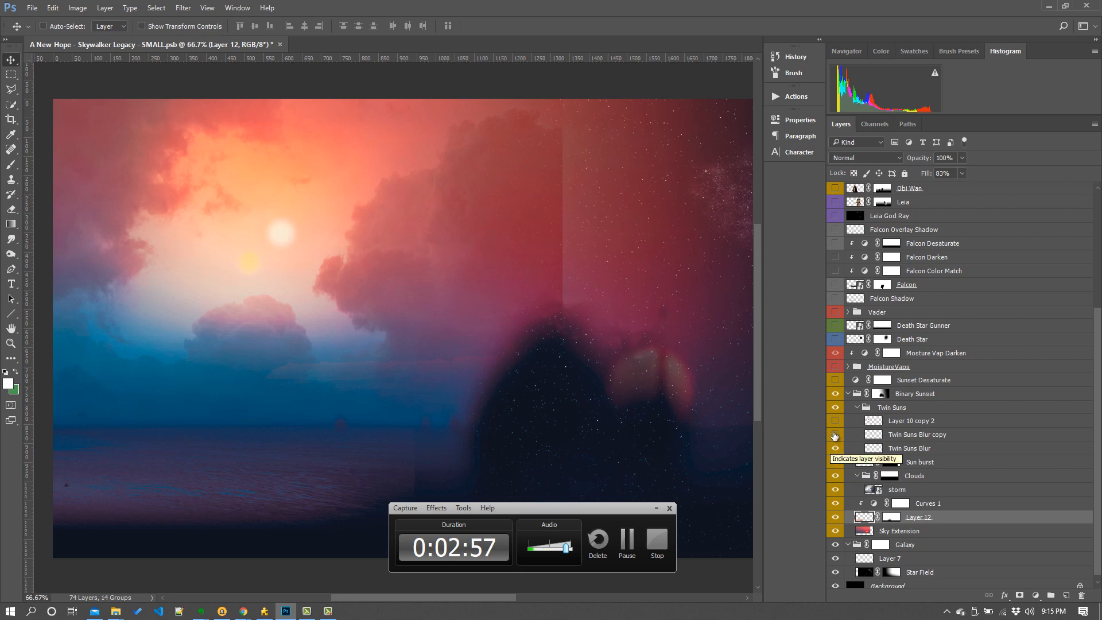
click(835, 435)
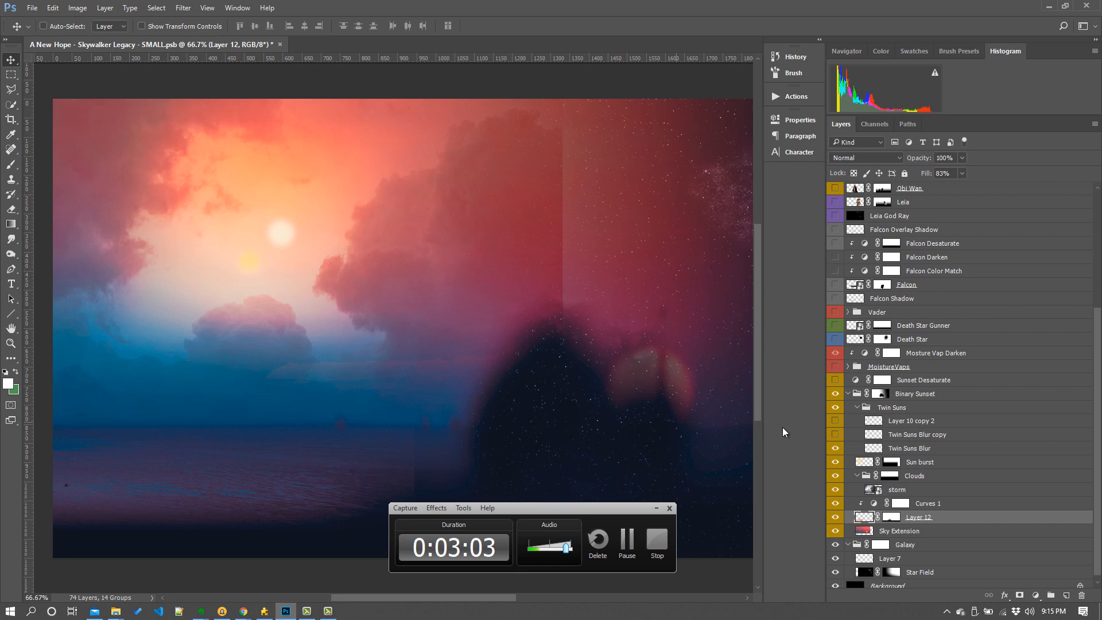
click(835, 434)
click(835, 421)
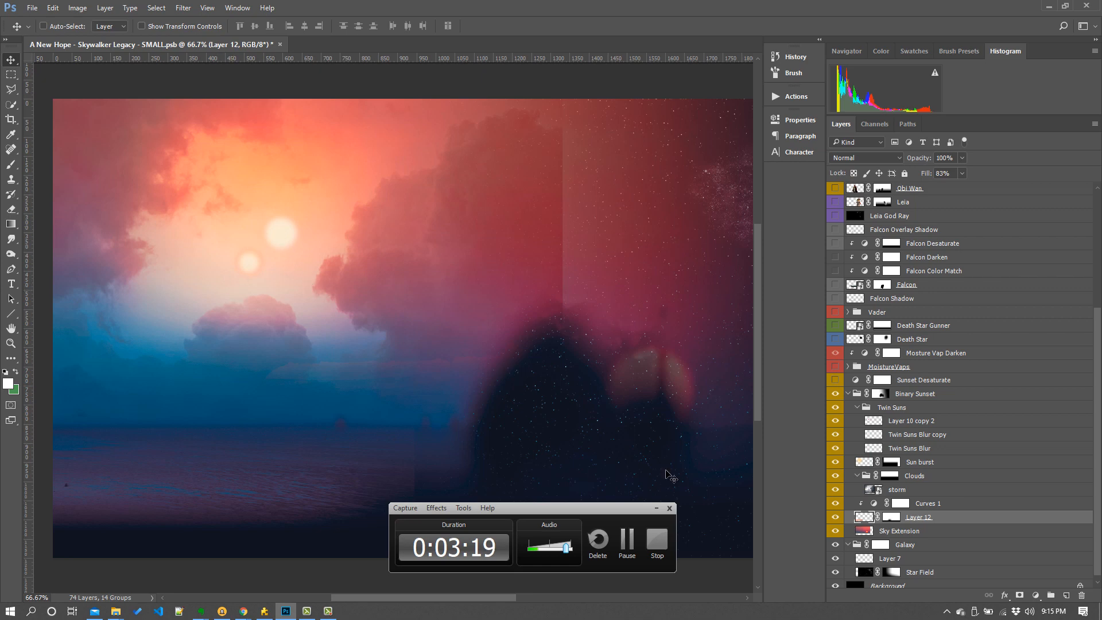
- Turn on the Sunset Desaturate layer and the MoistureVaps group to add the moisture vaporators to the horizon
click(835, 381)
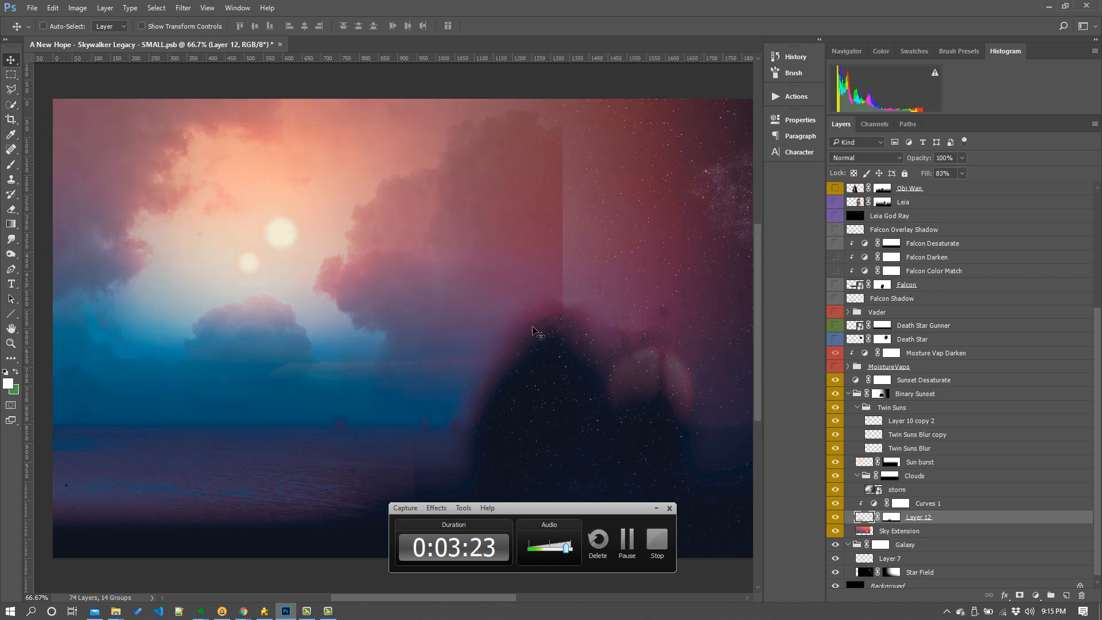
click(847, 397)
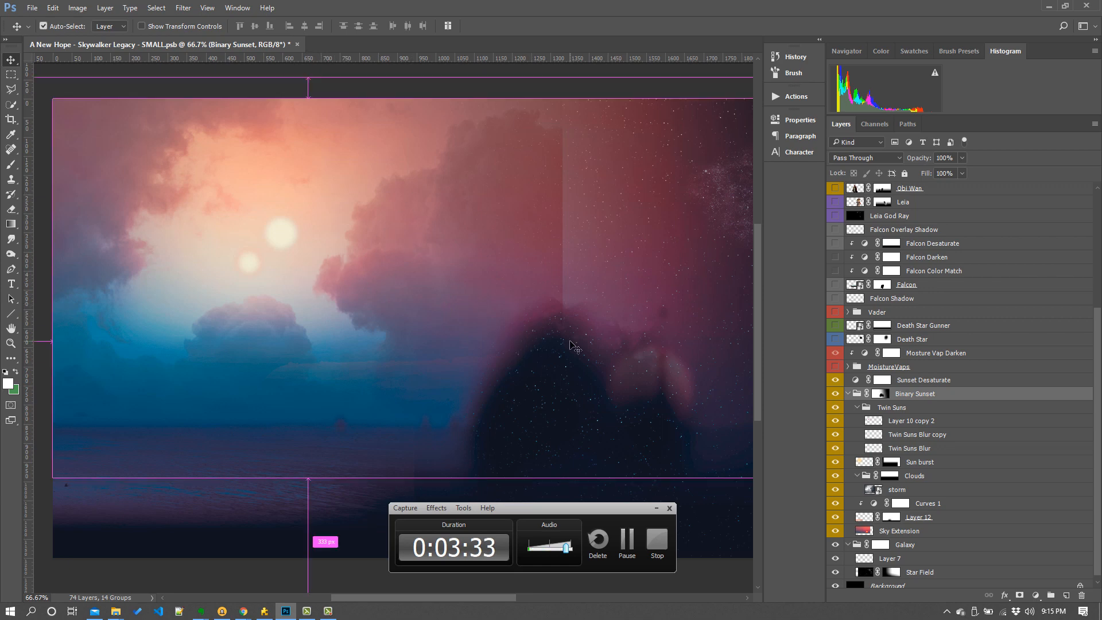
key(ctrl+minus)
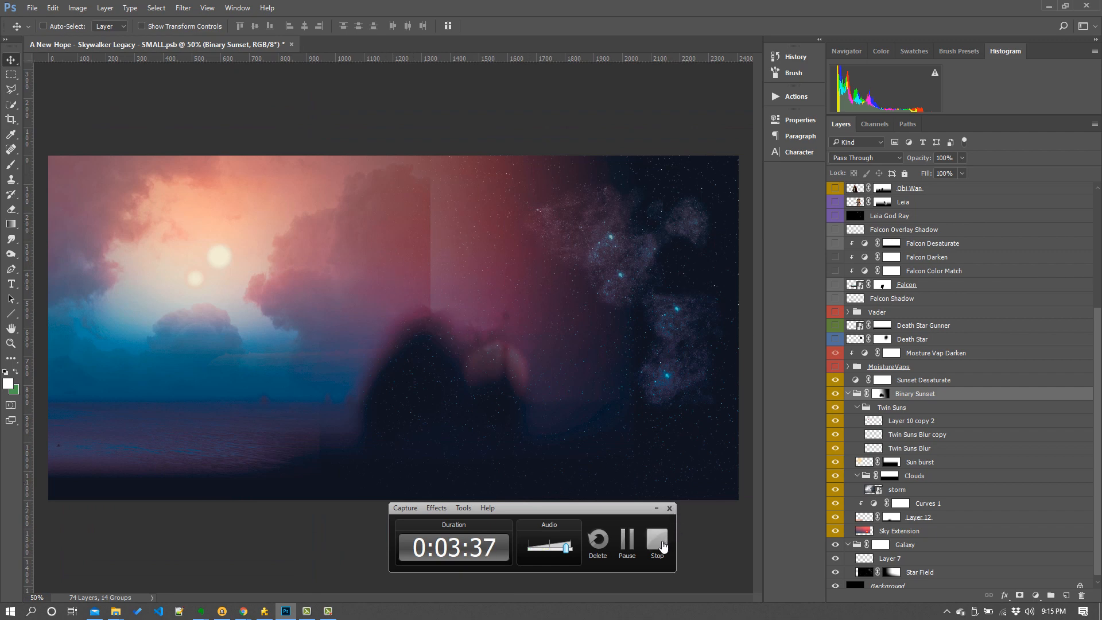
click(846, 371)
click(848, 367)
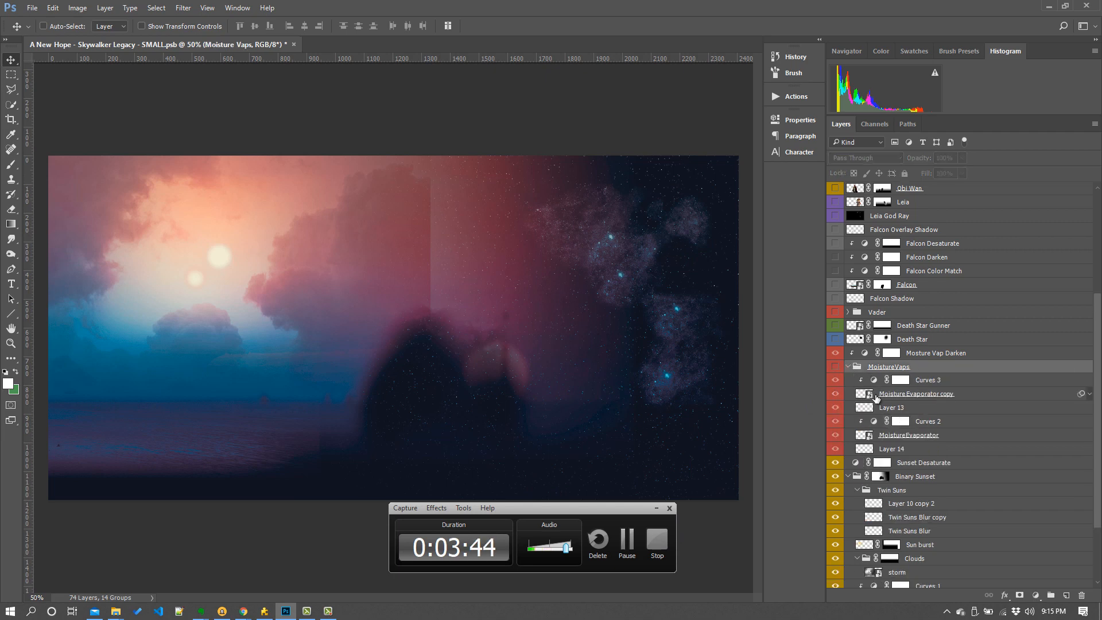
click(836, 367)
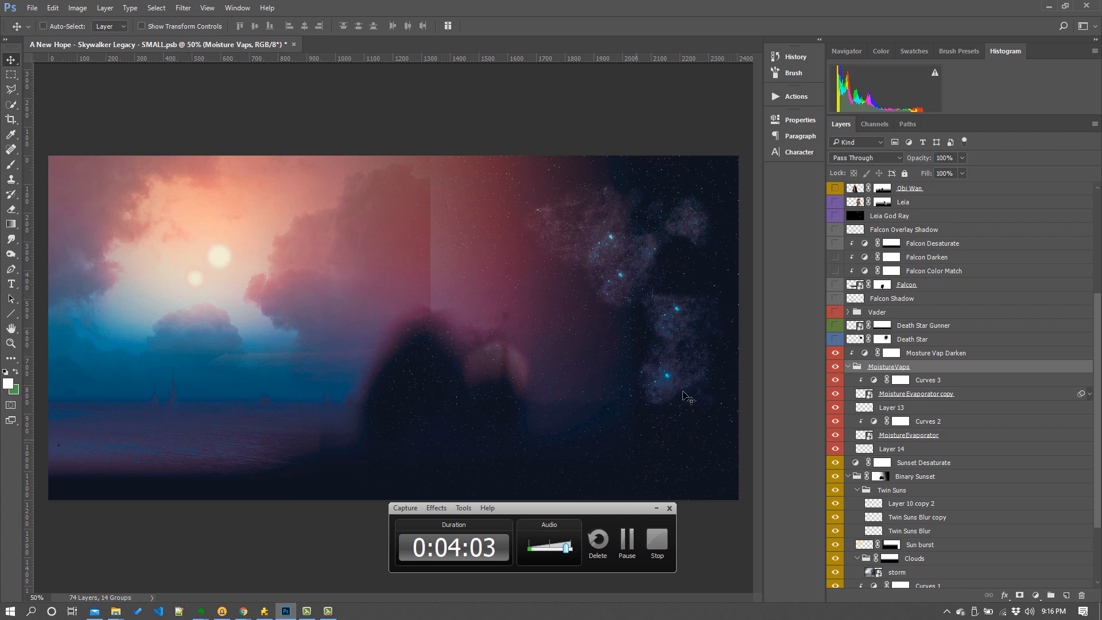
click(848, 367)
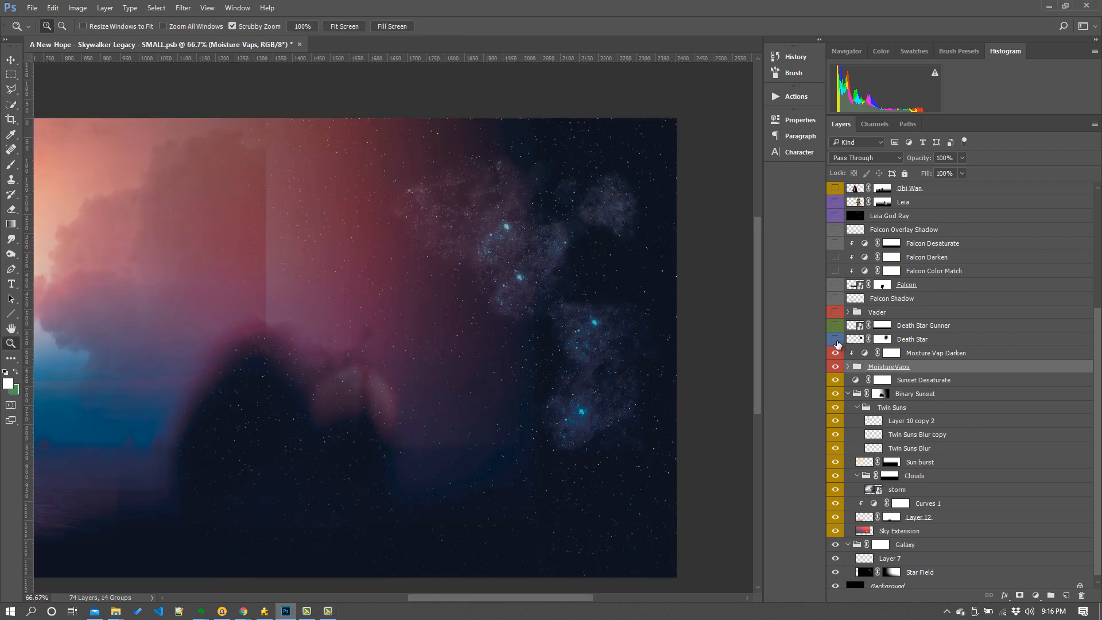
- Show the Death Star layer with its fill set to 61%, and turn on the Death Star Gunner layer
click(836, 339)
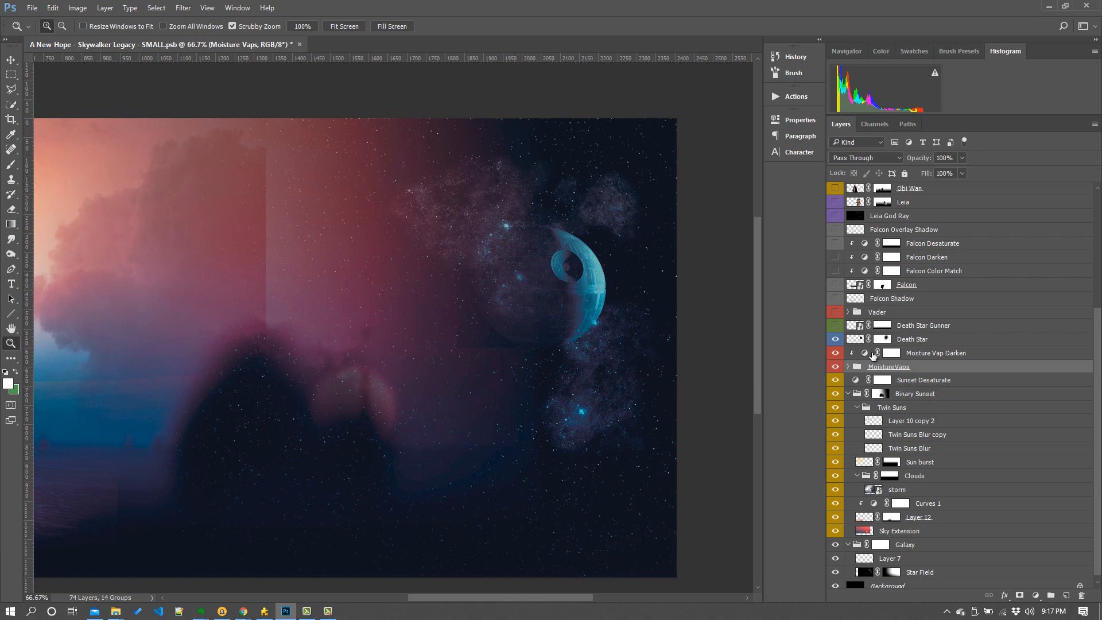
click(924, 344)
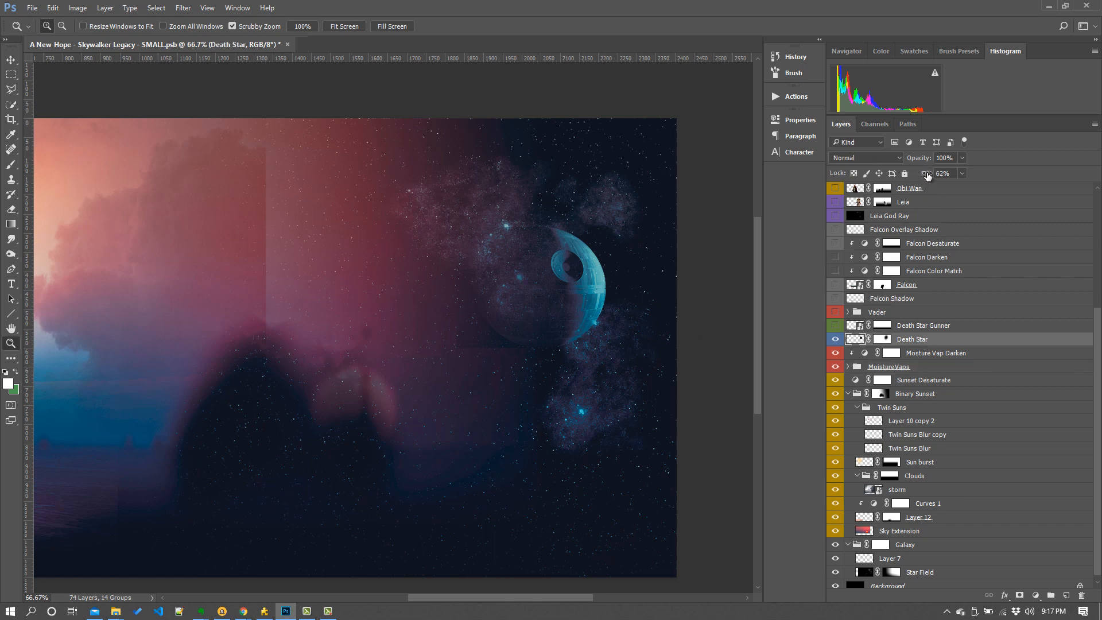
drag(925, 175, 992, 218)
click(835, 326)
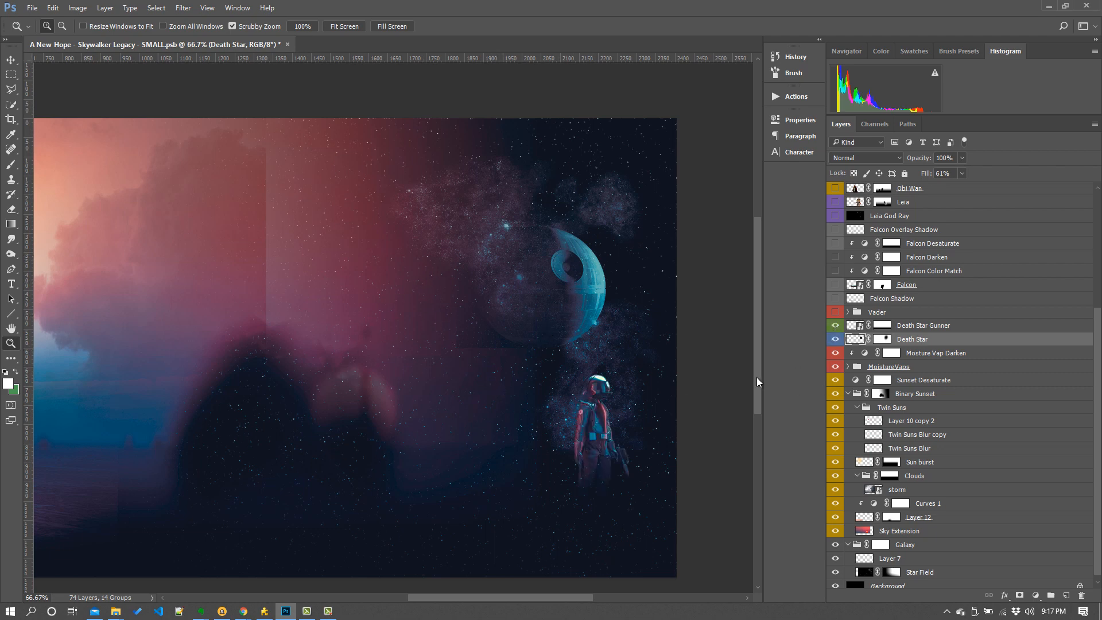
- Expand and show the Vader group, hiding all its layers from Vader Saber down to Vader Shadow
click(845, 314)
click(836, 313)
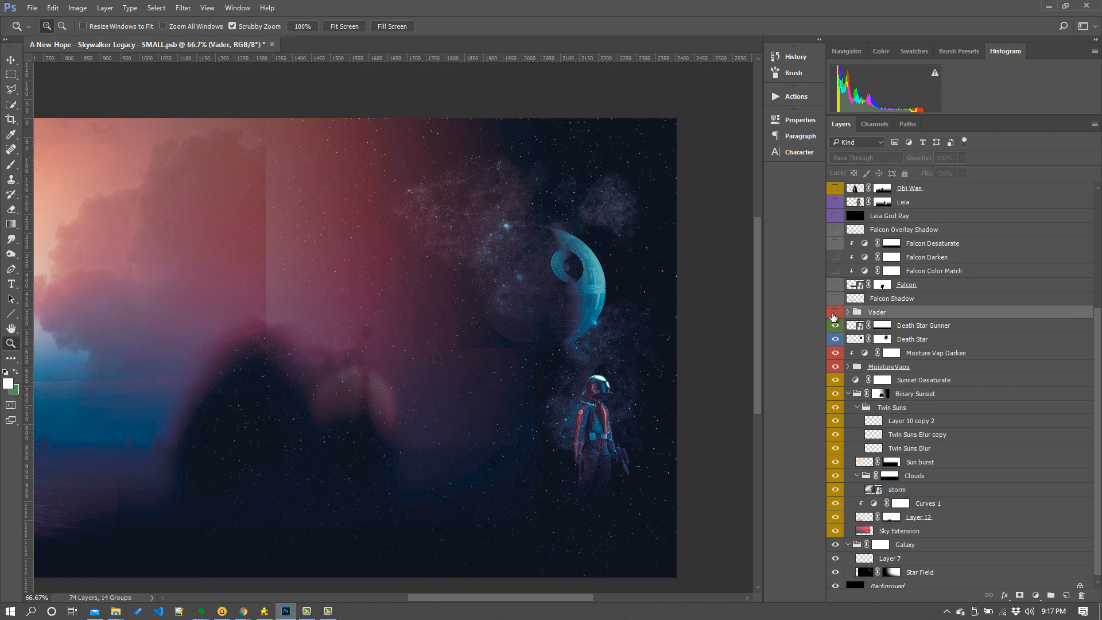
click(848, 312)
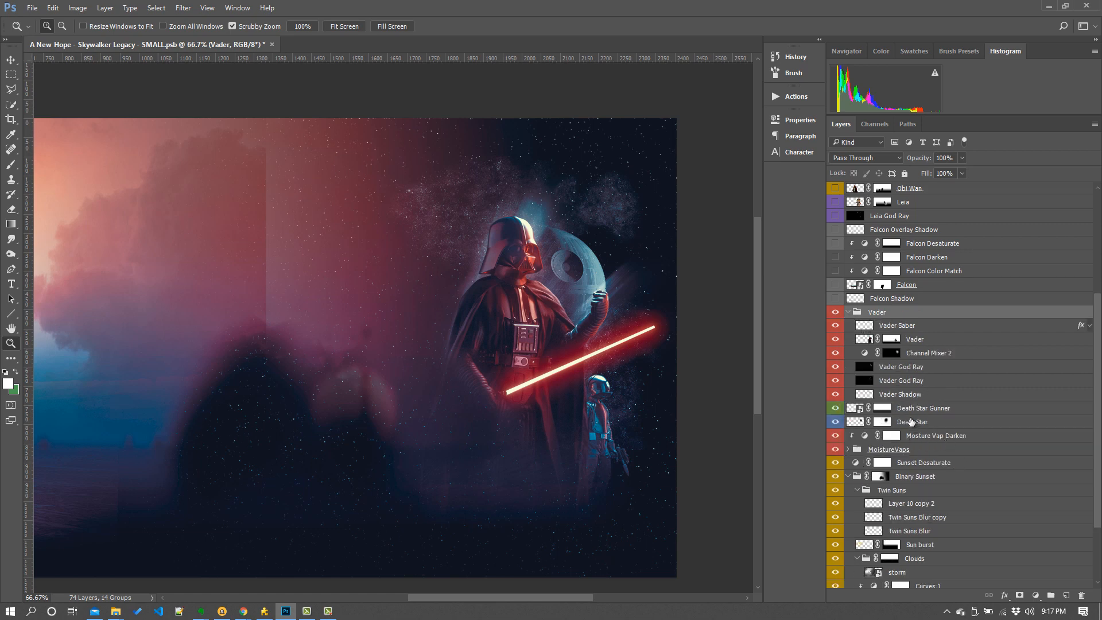
drag(836, 325, 844, 400)
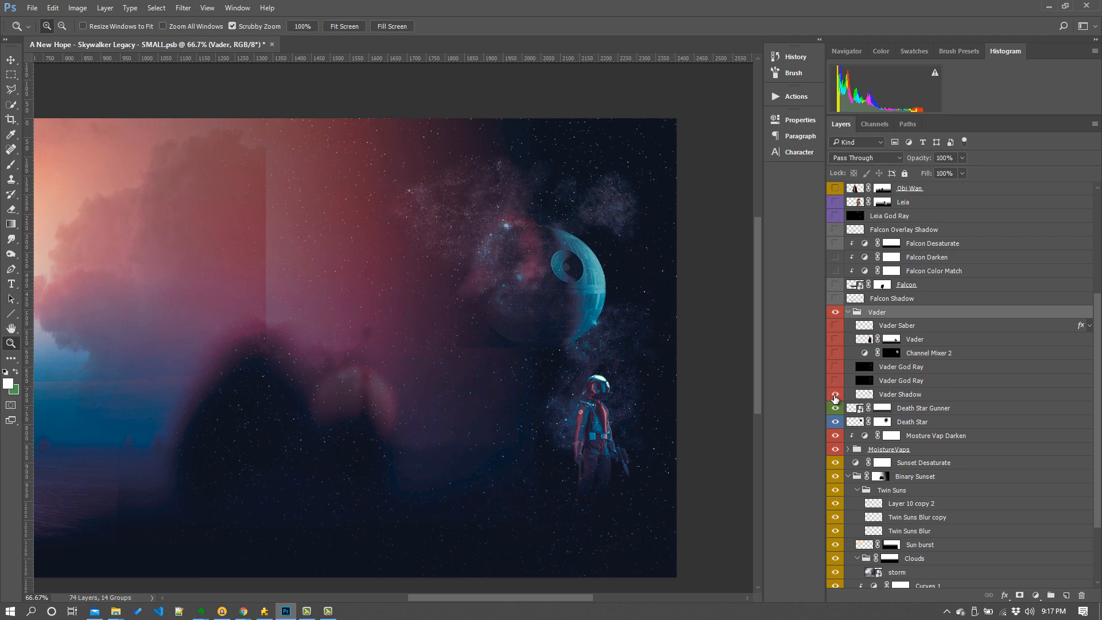
- Turn the Vader Shadow, Vader and both Vader God Ray layers back on
click(835, 396)
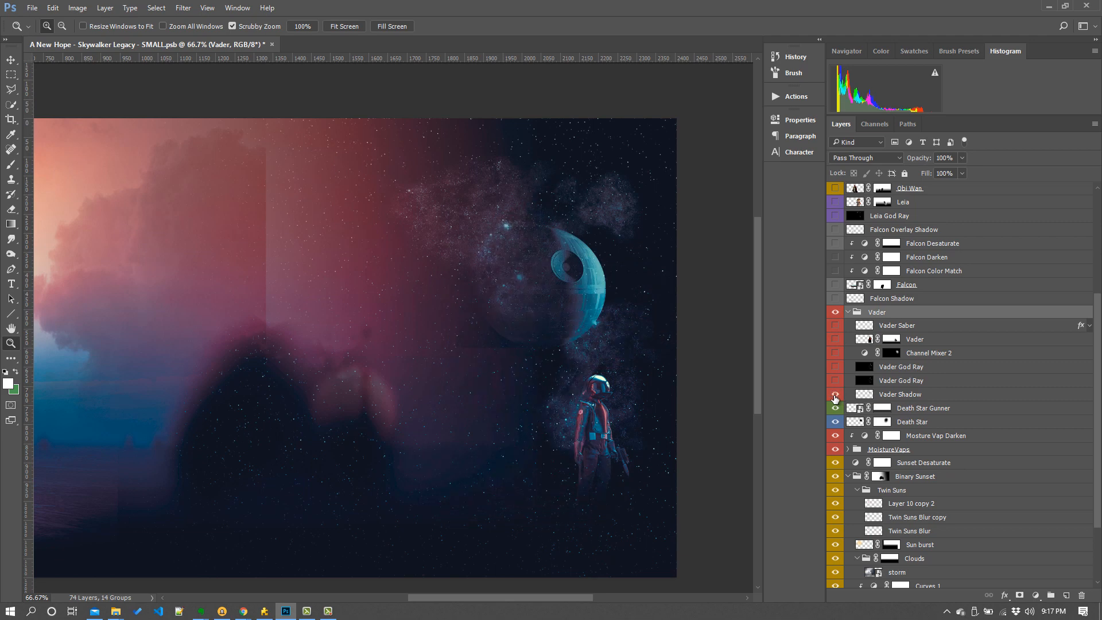
click(834, 394)
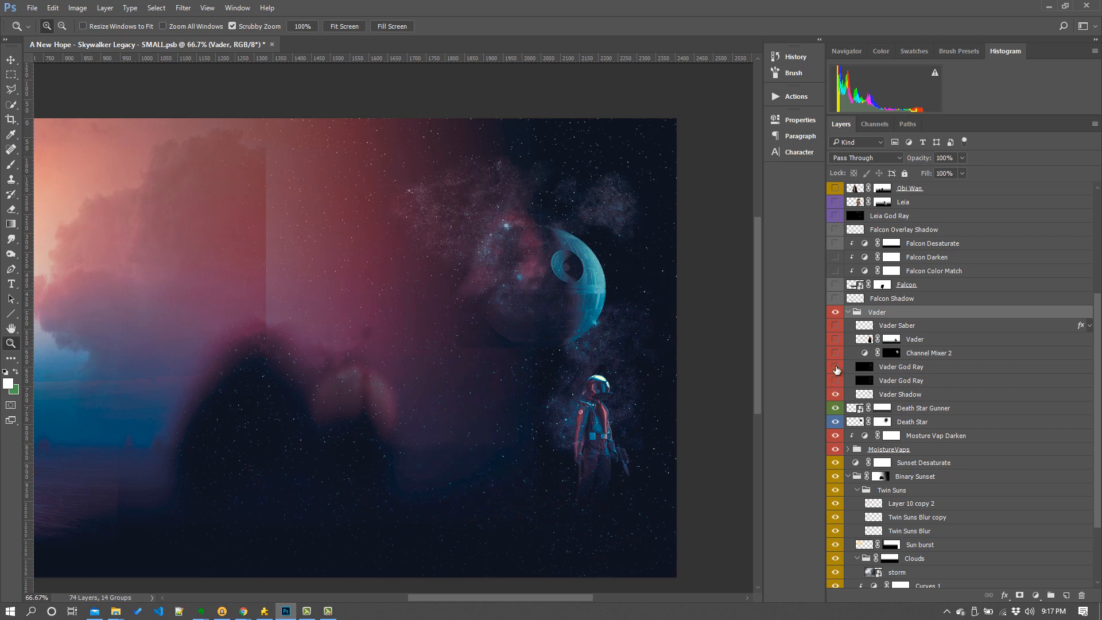
click(836, 339)
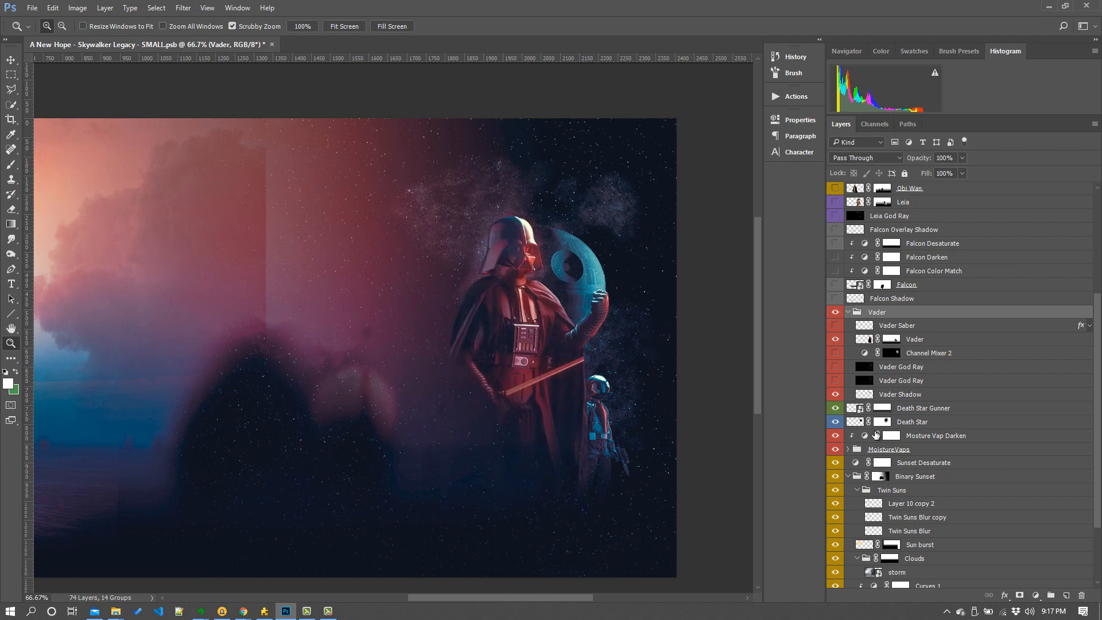
click(835, 395)
click(836, 381)
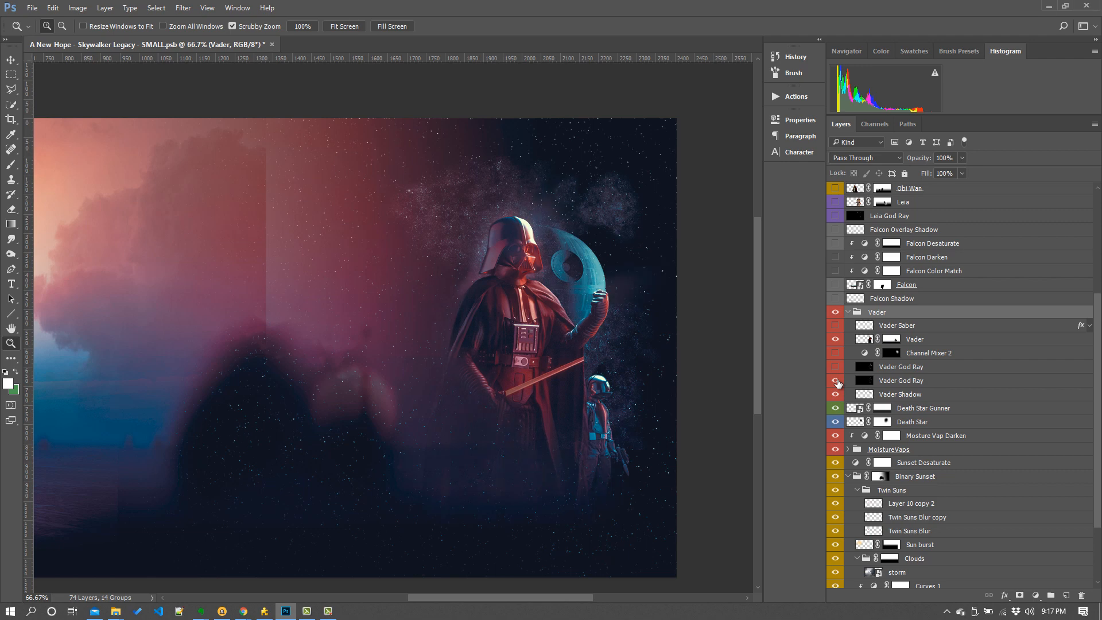
click(836, 367)
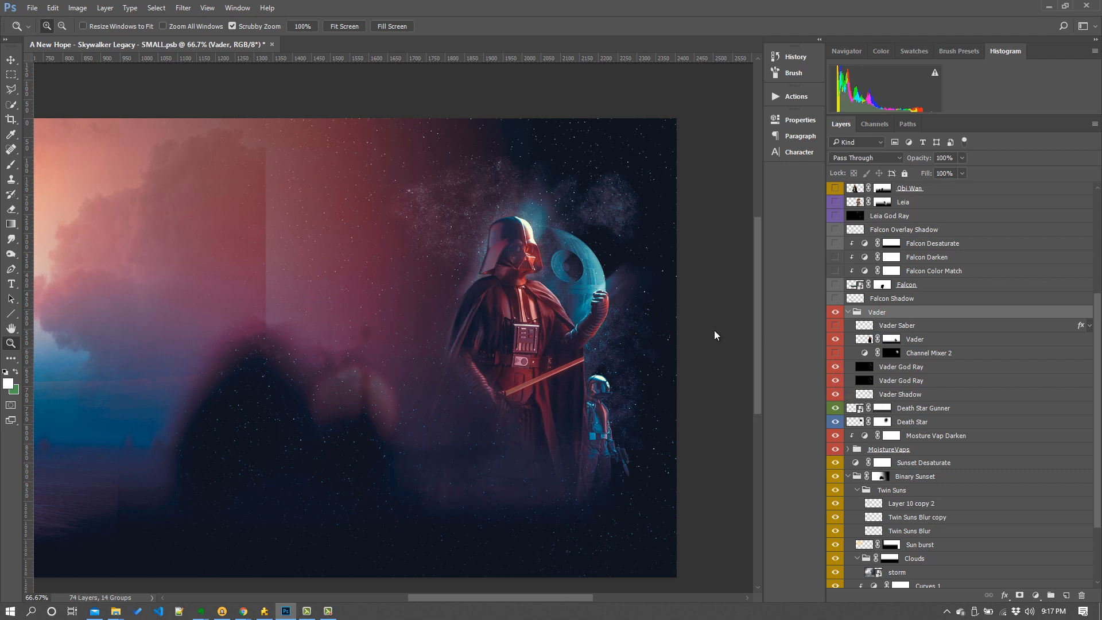
- Apply a Radial Blur with Zoom method and amount 10 to the lower Vader God Ray layer
click(183, 8)
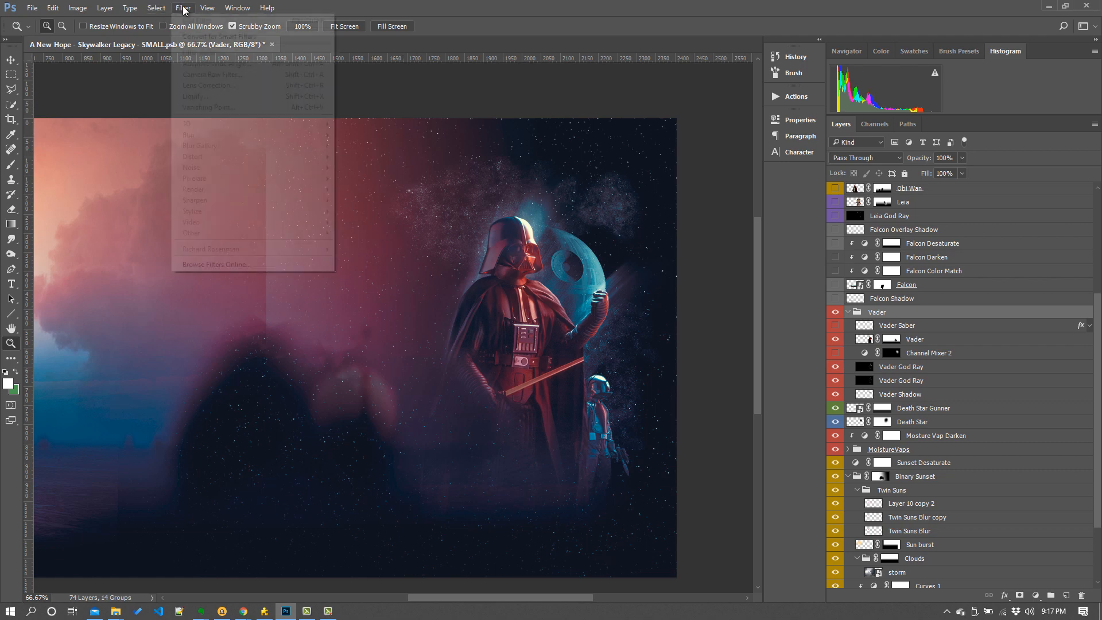
click(416, 4)
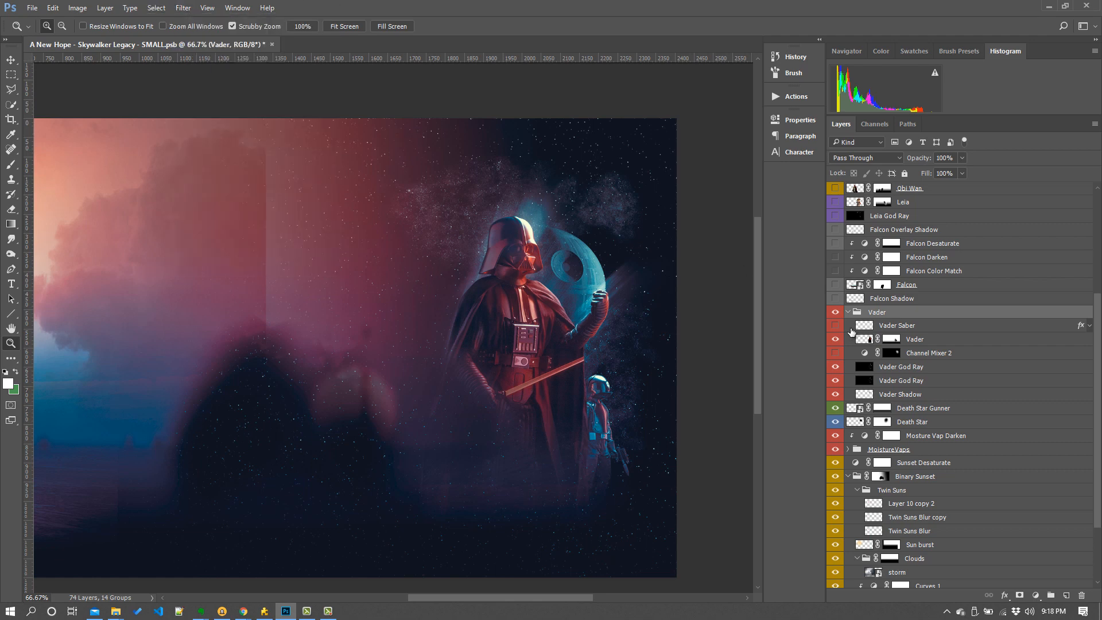
click(916, 382)
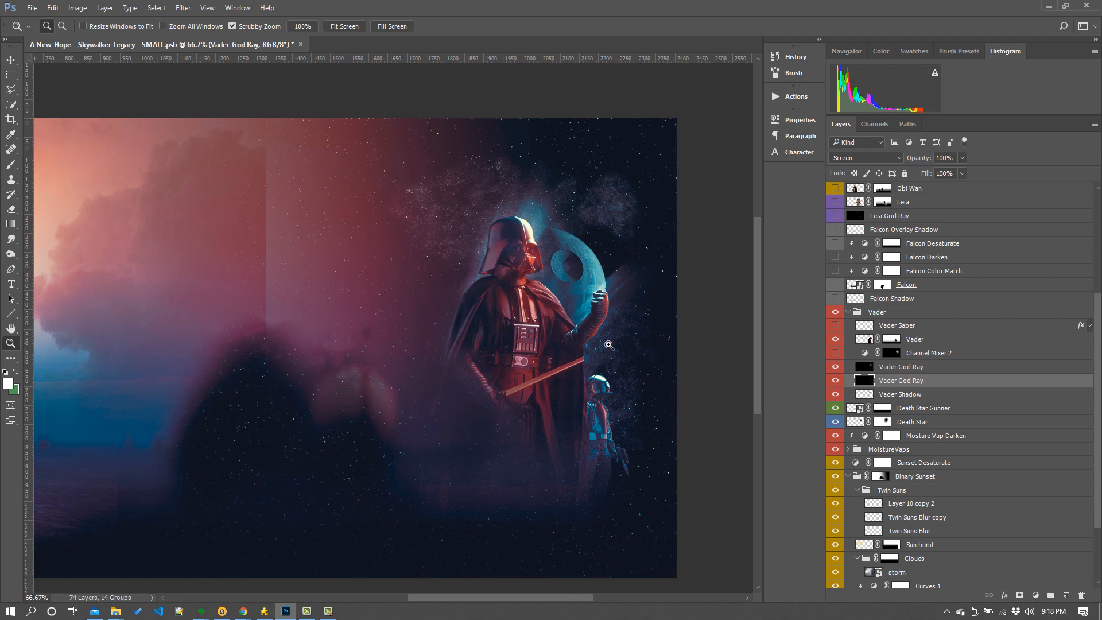
click(183, 7)
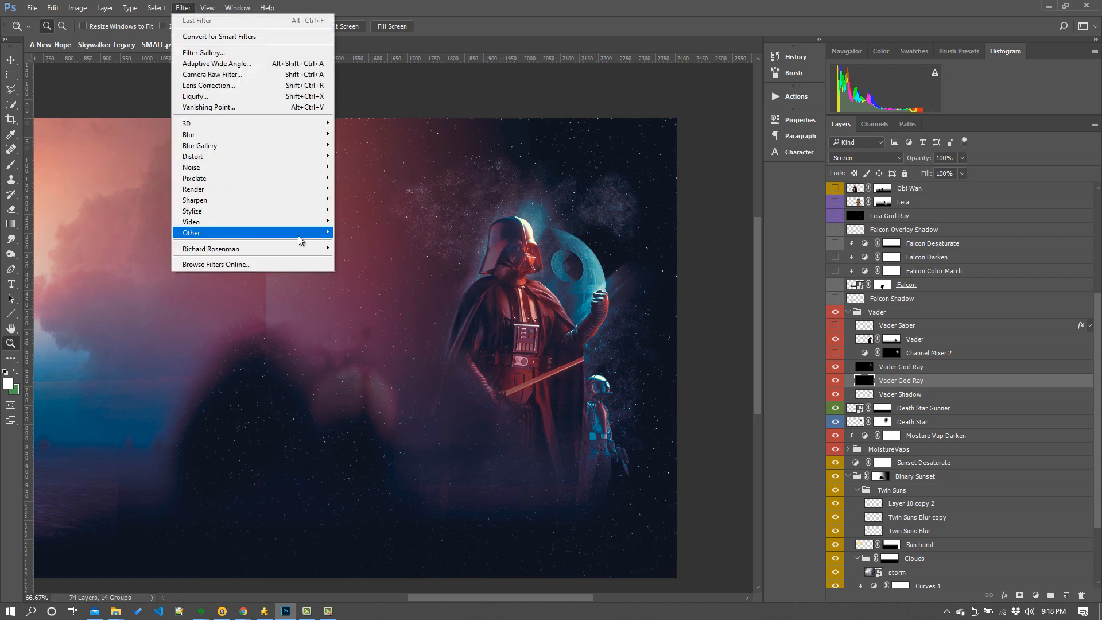
mouse_move(283, 139)
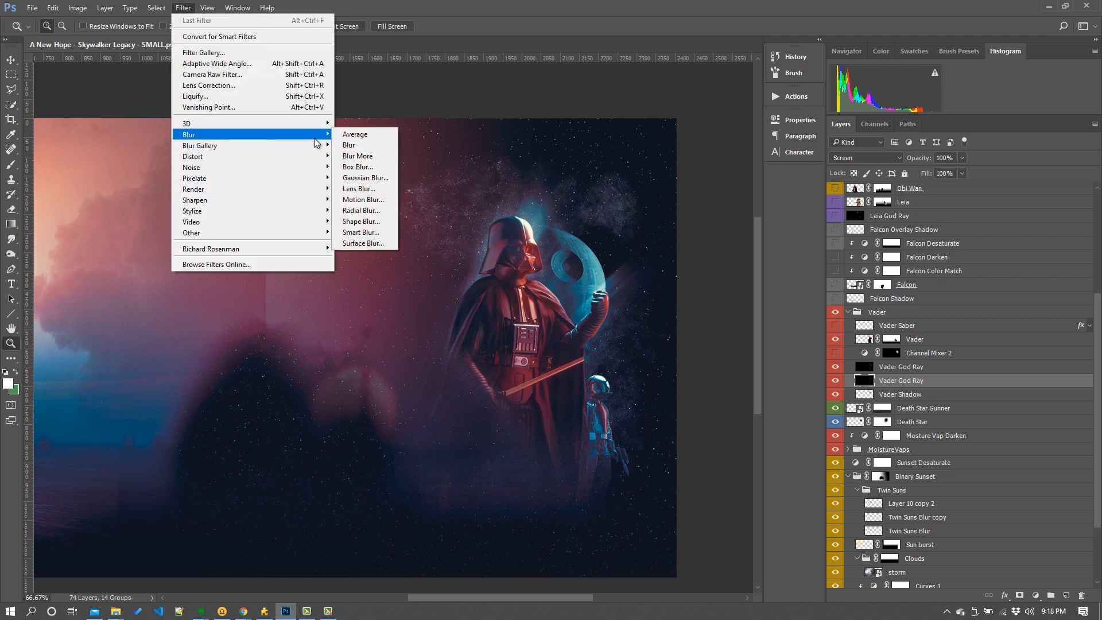
click(348, 211)
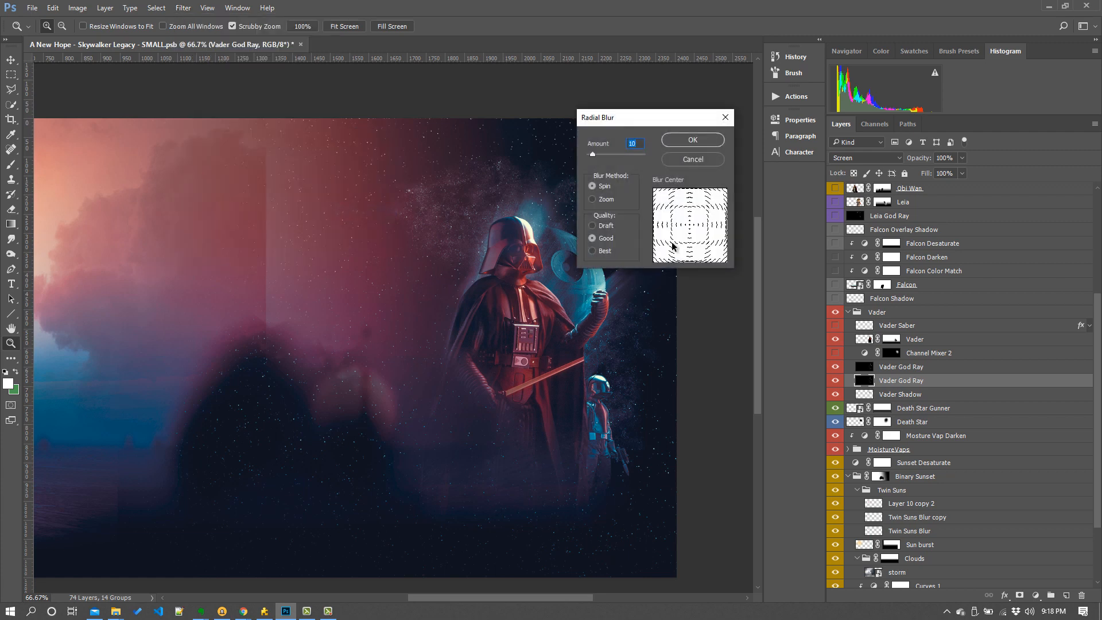
click(603, 201)
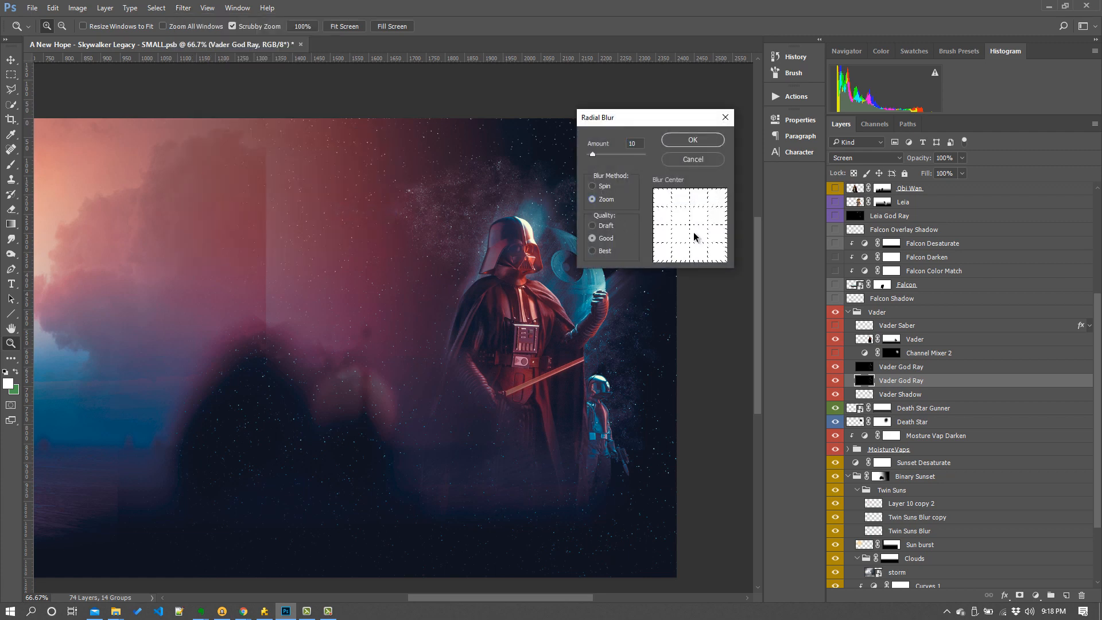
mouse_move(684, 243)
mouse_down()
mouse_move(704, 246)
mouse_move(680, 253)
mouse_up()
click(693, 139)
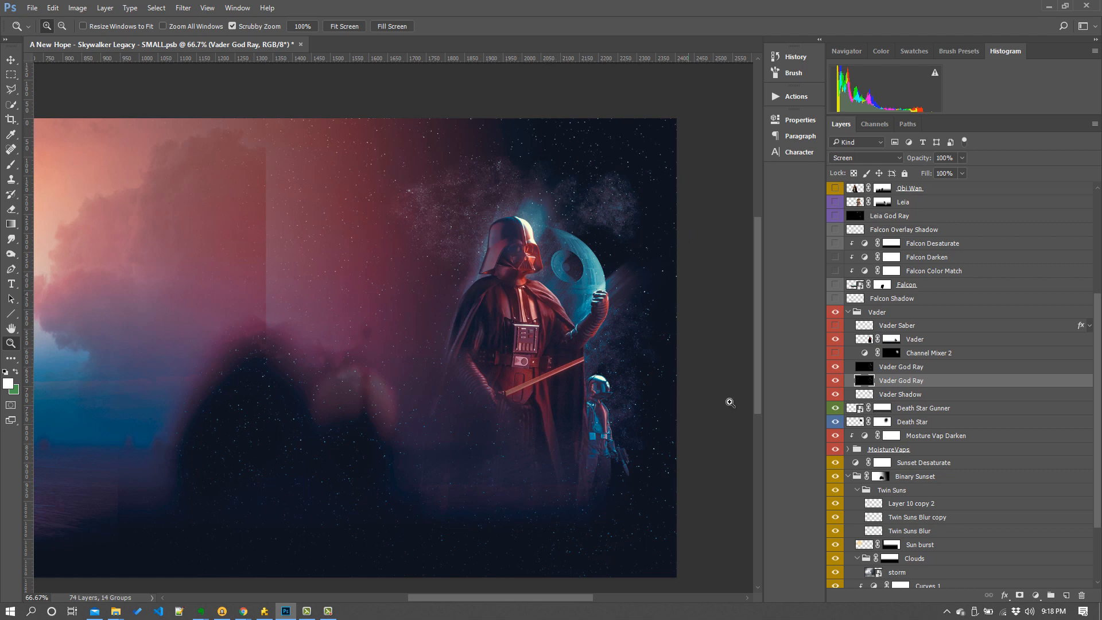
- Toggle the upper Vader God Ray and Channel Mixer 2 layers to compare their effect on Vader
click(834, 369)
click(833, 368)
click(836, 353)
click(836, 353)
click(836, 353)
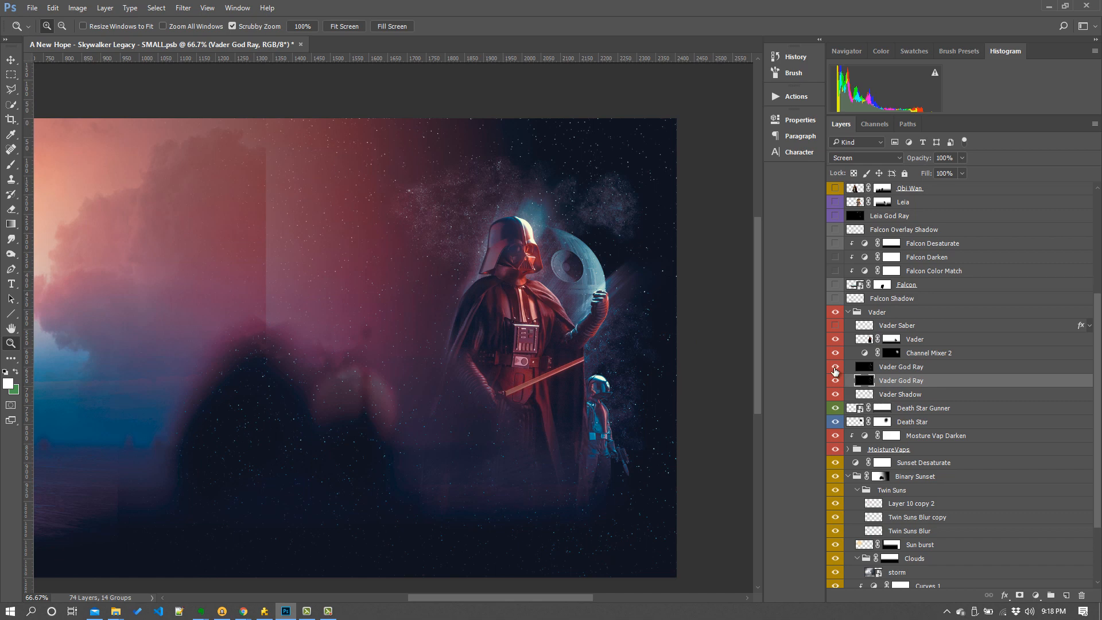
- Show and select the Vader Saber layer and expand its list of layer effects
click(835, 326)
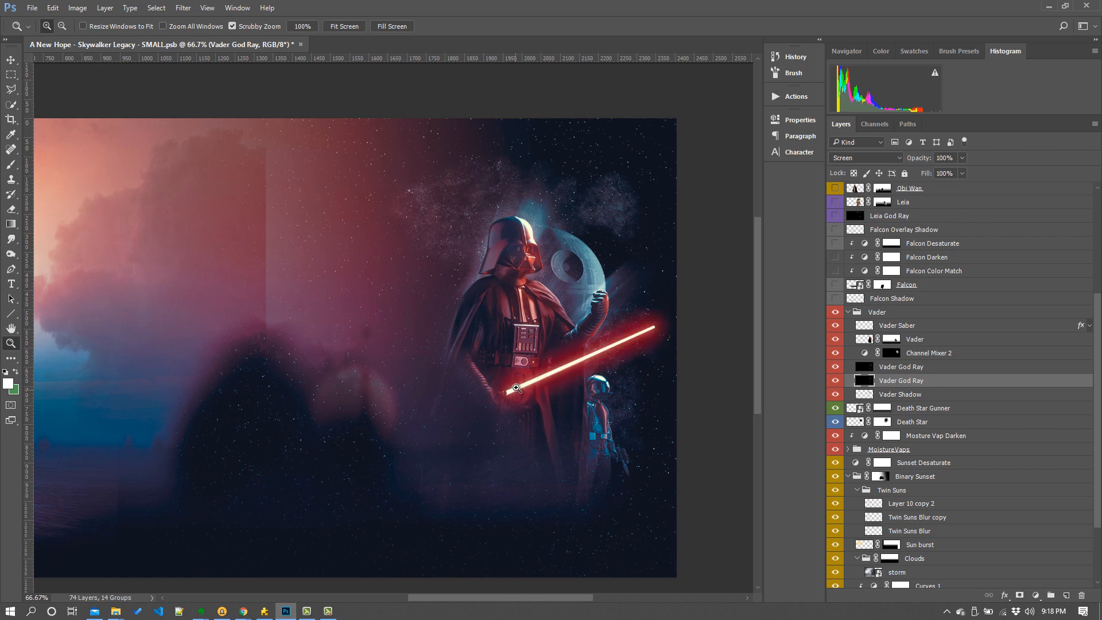
click(968, 325)
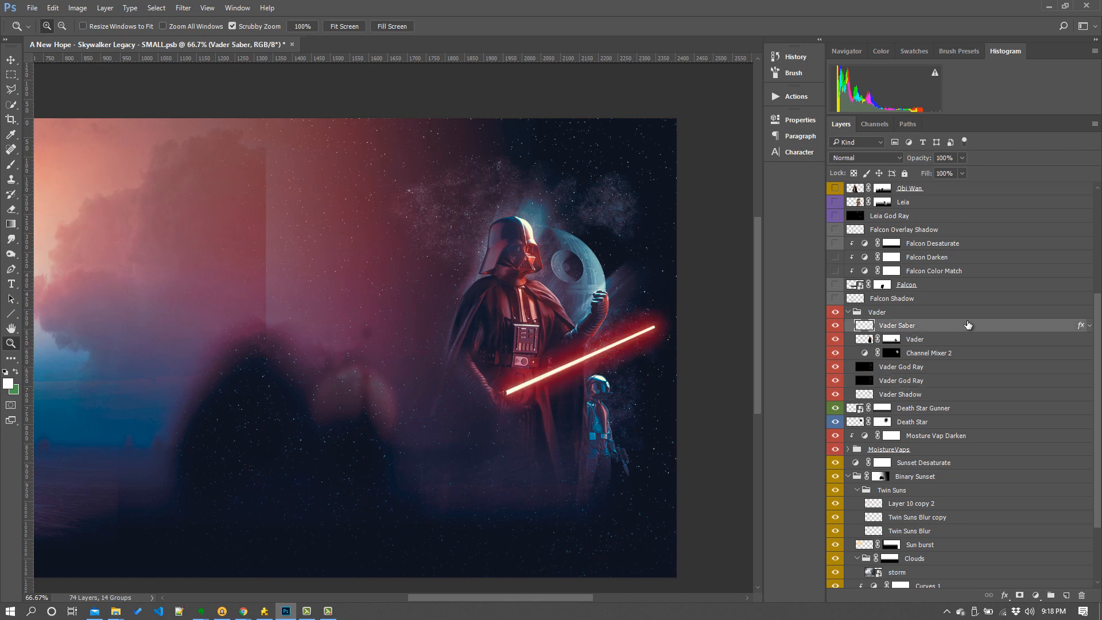
click(1089, 326)
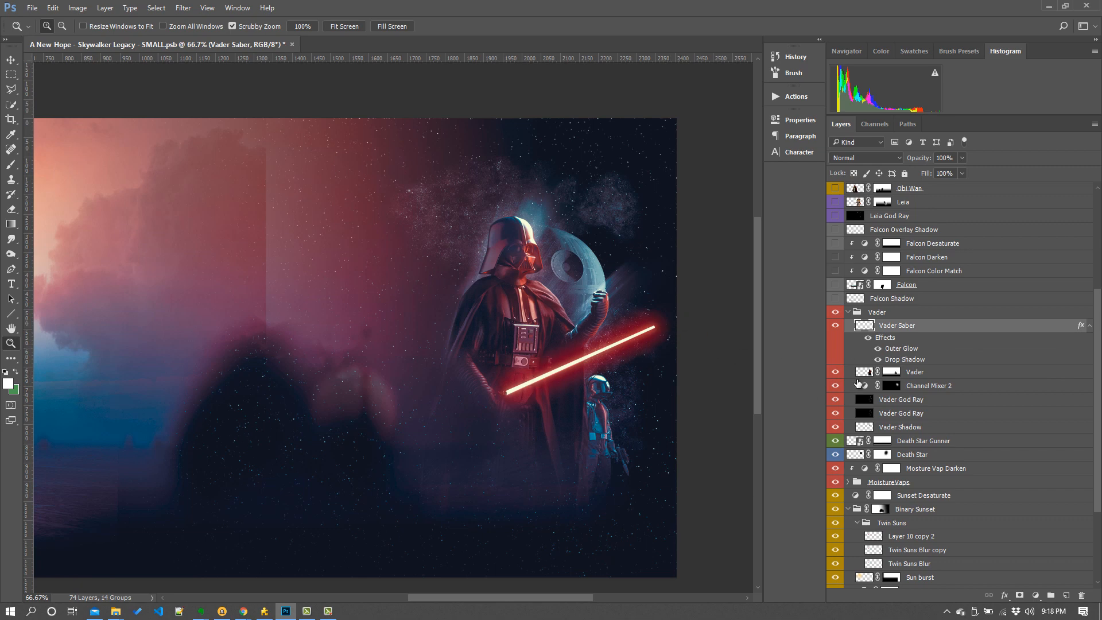
- Toggle the saber's Outer Glow and Drop Shadow effects off and on to compare them
click(878, 349)
click(879, 349)
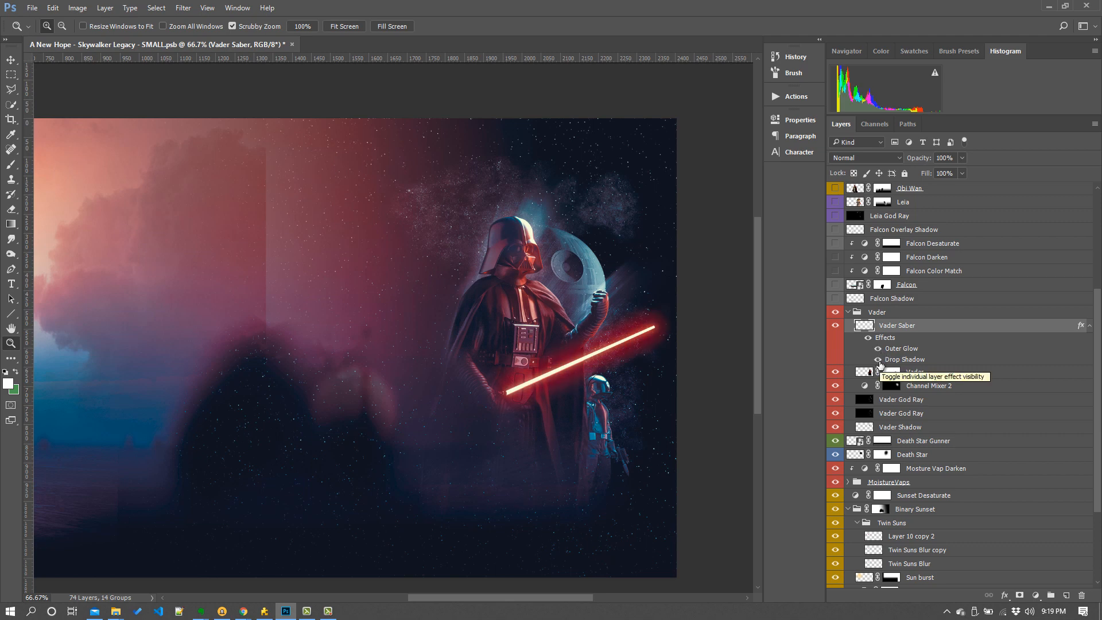
click(878, 359)
click(878, 360)
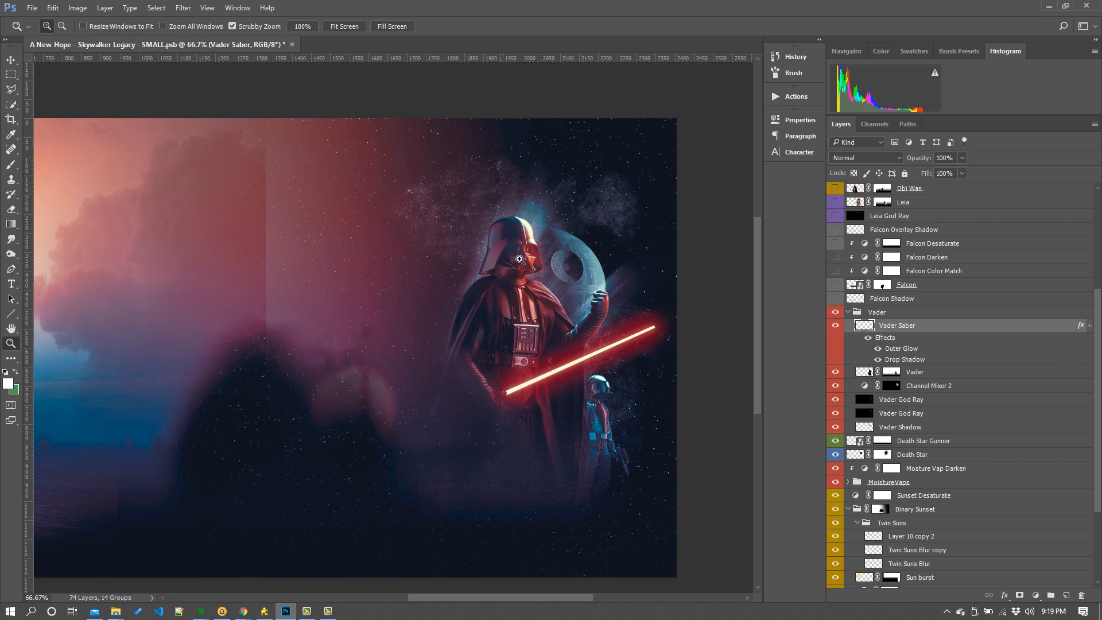
key(alt+Tab)
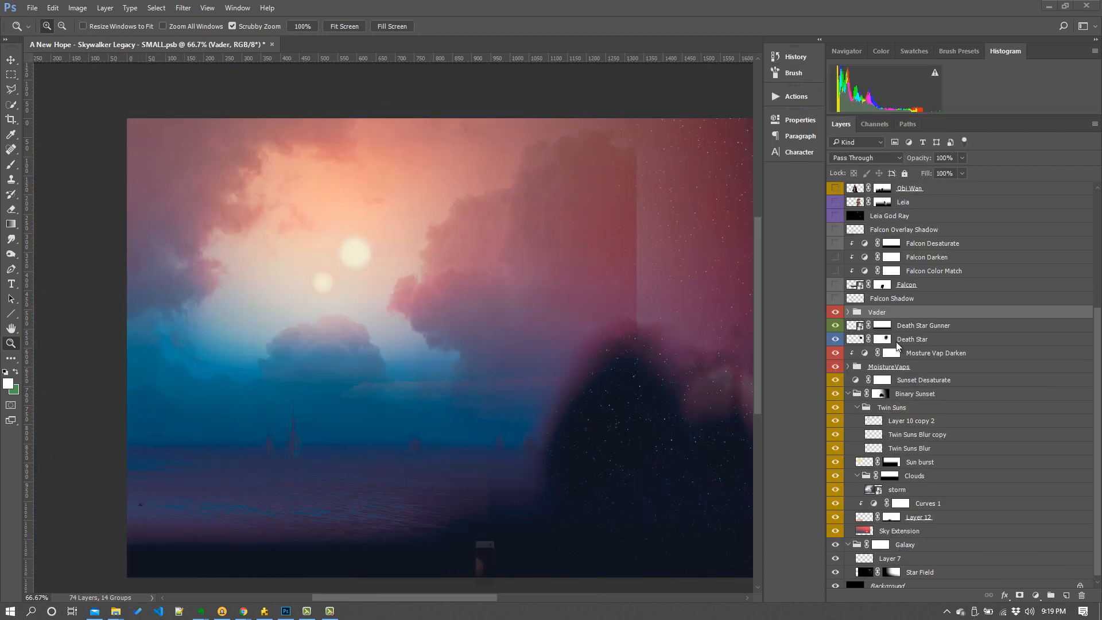
- Show the Falcon layer along with its Color Match, Darken, Desaturate and Overlay Shadow layers
click(835, 285)
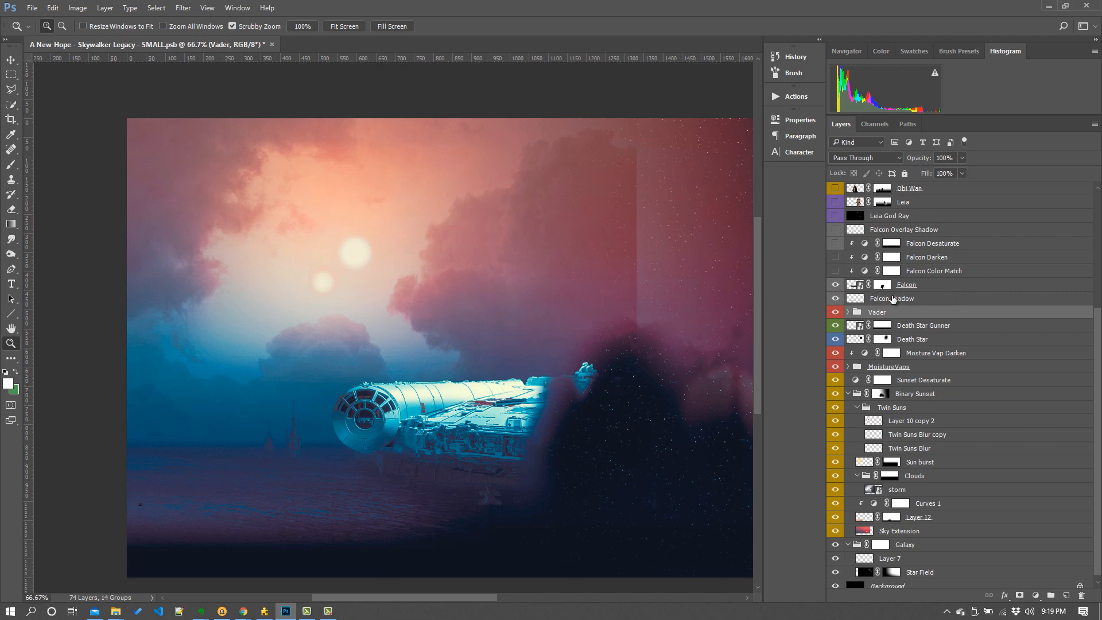
click(835, 272)
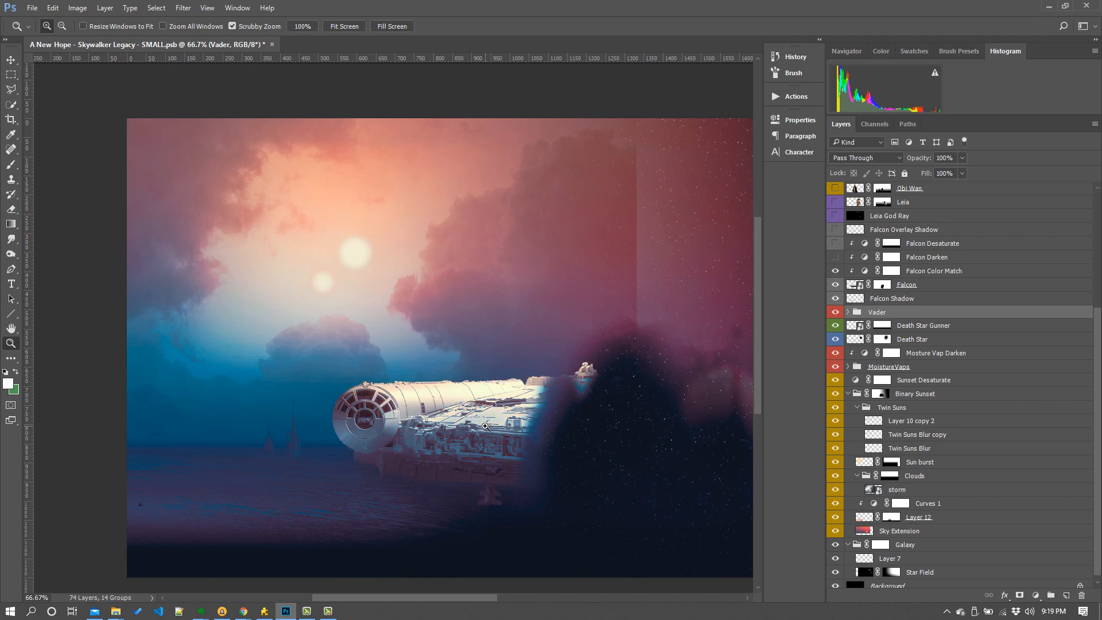
click(836, 244)
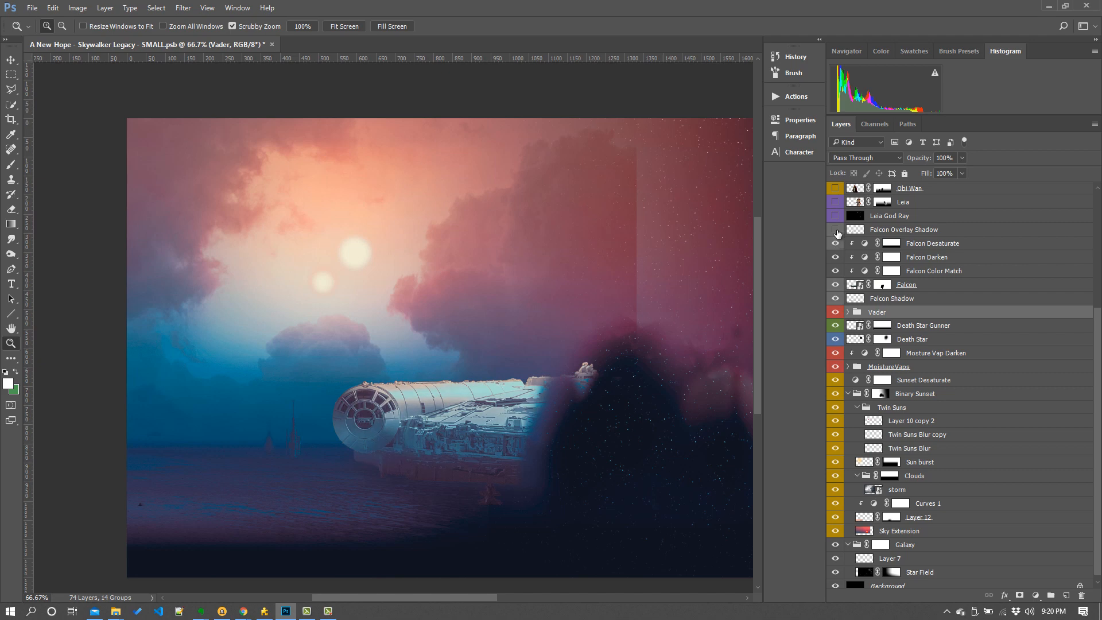
click(836, 230)
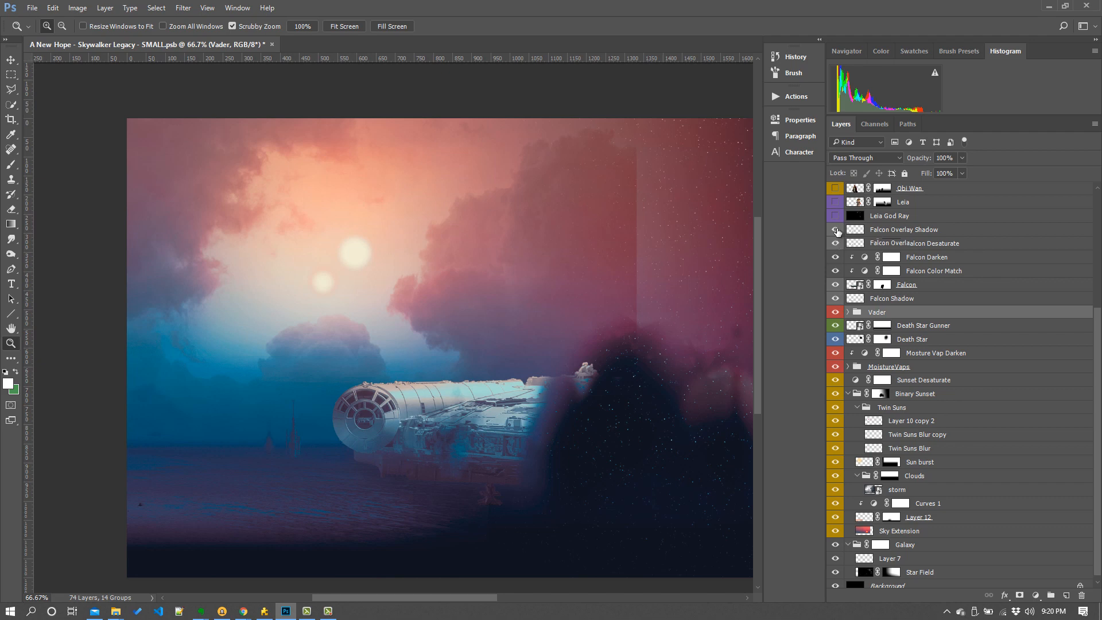
- Pan across the composite and show the Leia God Ray and Leia layers
scroll(836, 236, up, 3)
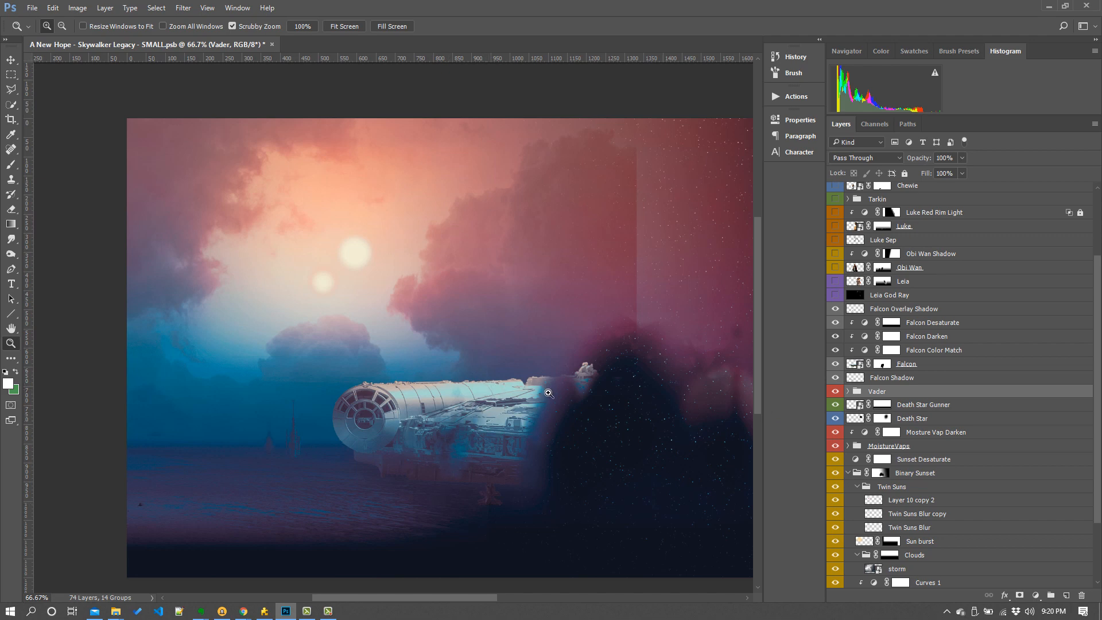
scroll(976, 365, up, 3)
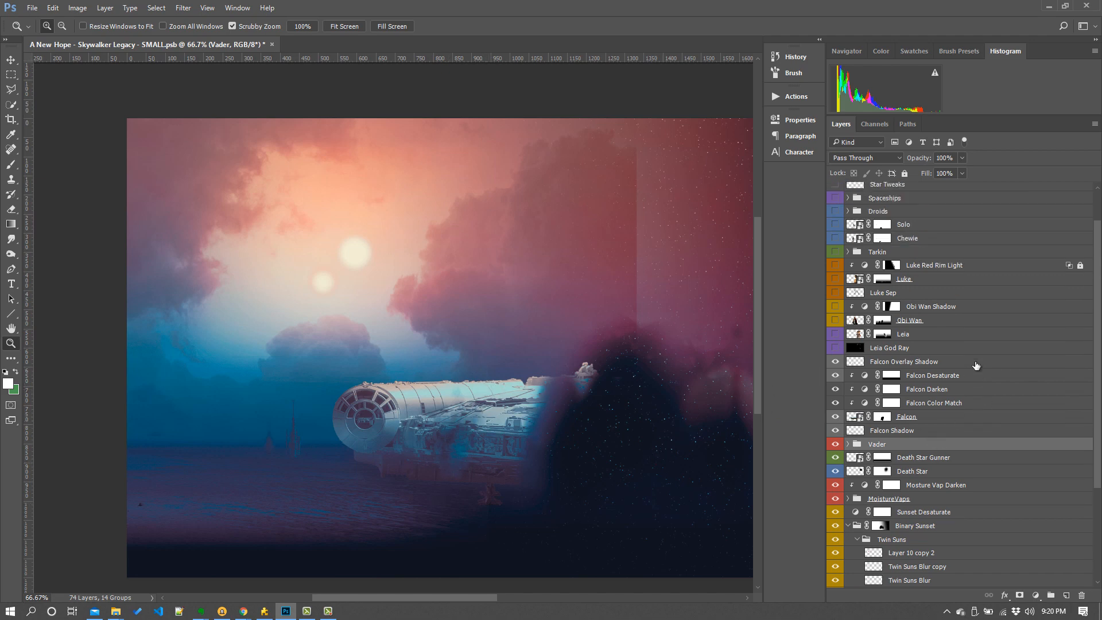
drag(406, 601, 445, 602)
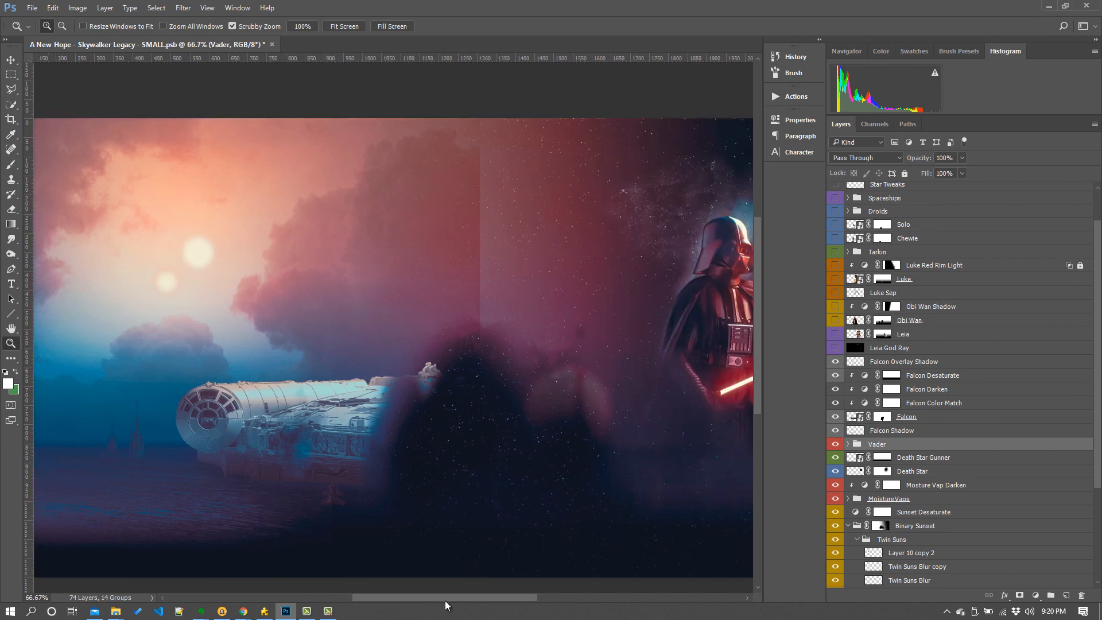
click(834, 348)
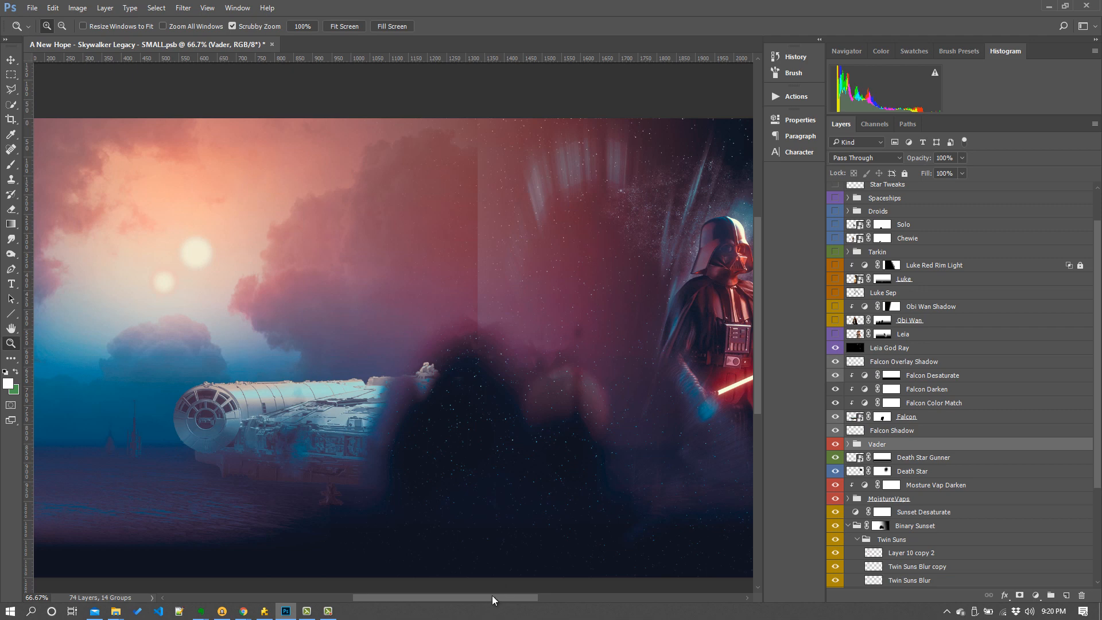
drag(493, 600, 500, 598)
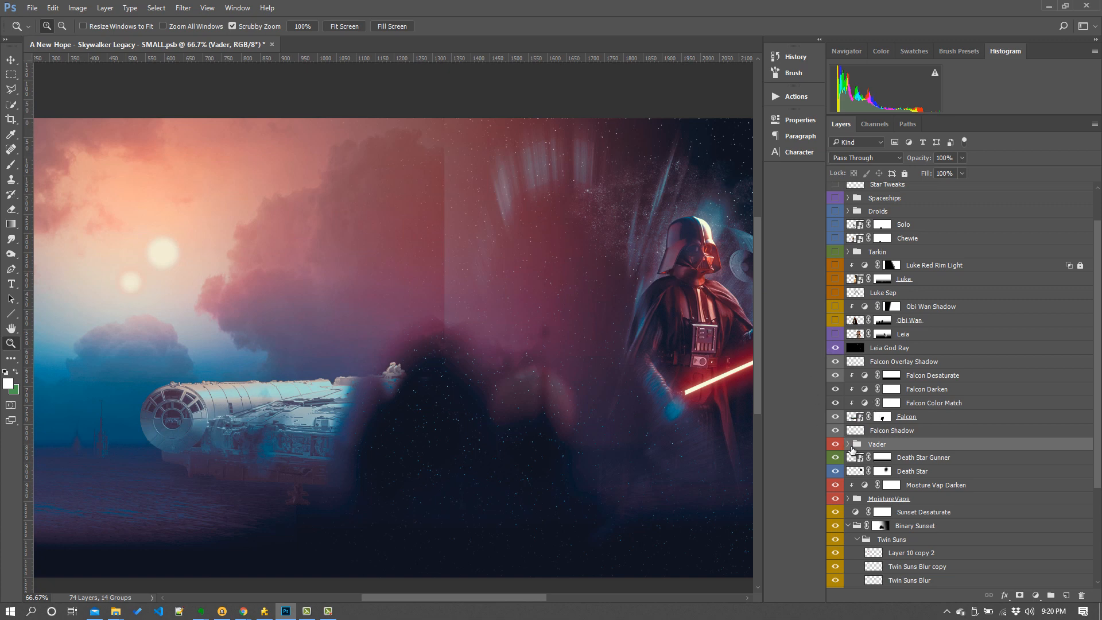
click(835, 335)
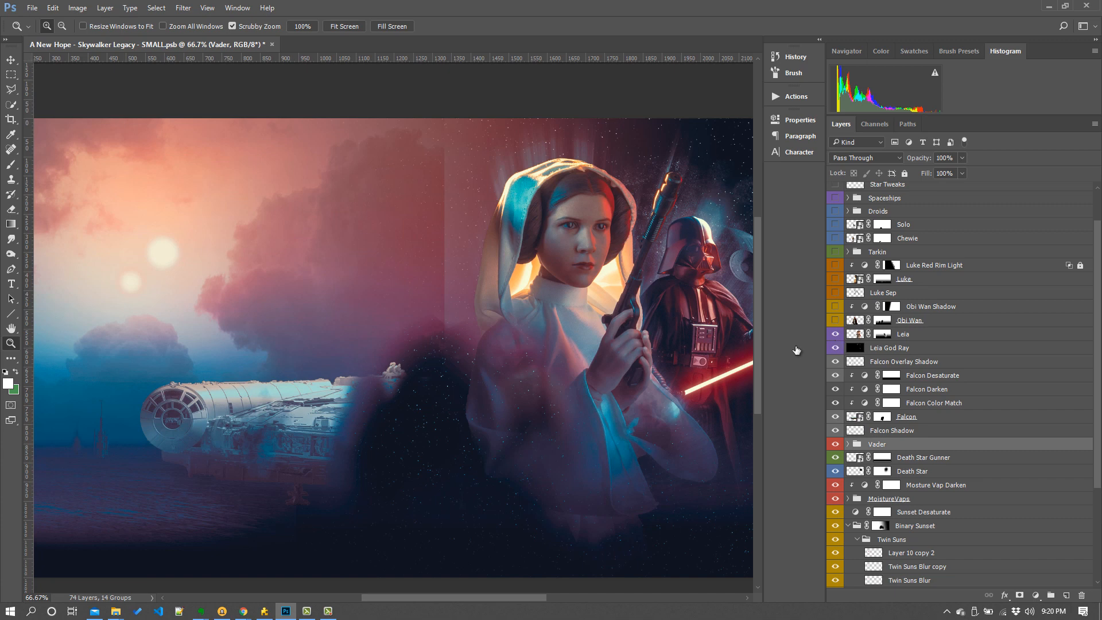
- Select the Leia layer and view its layer mask on its own, then return to the composite
drag(479, 594, 493, 593)
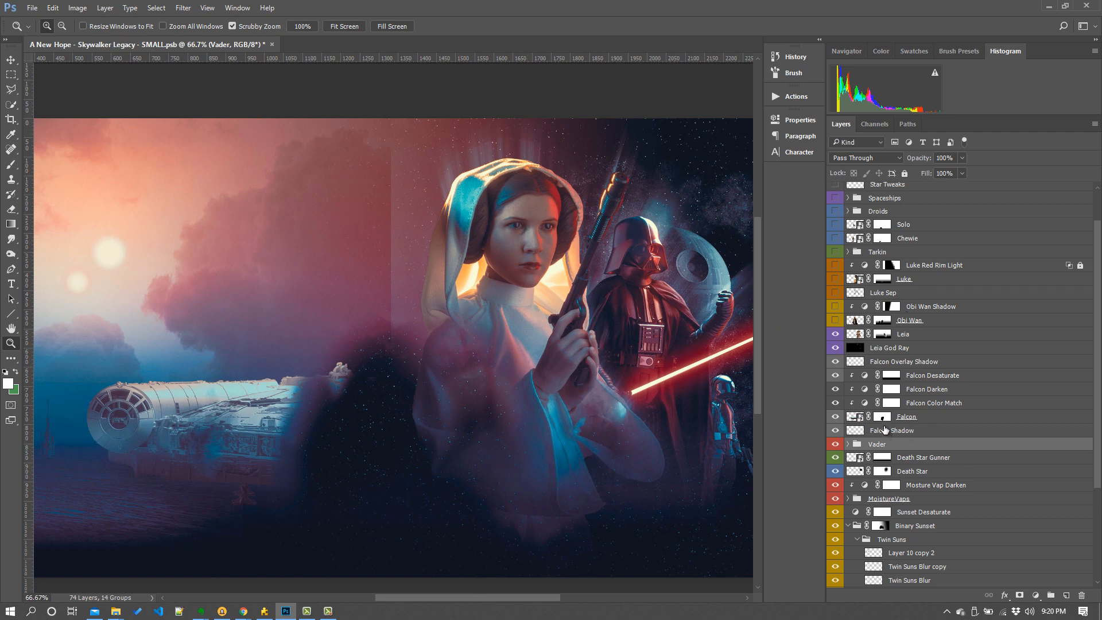
click(883, 334)
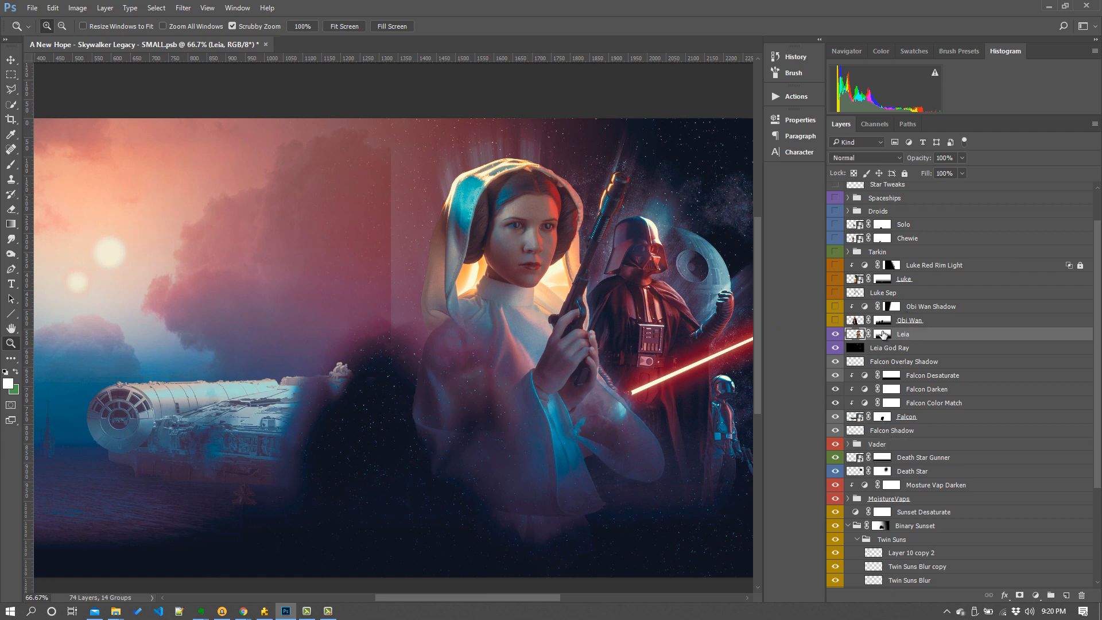
alt+click(884, 335)
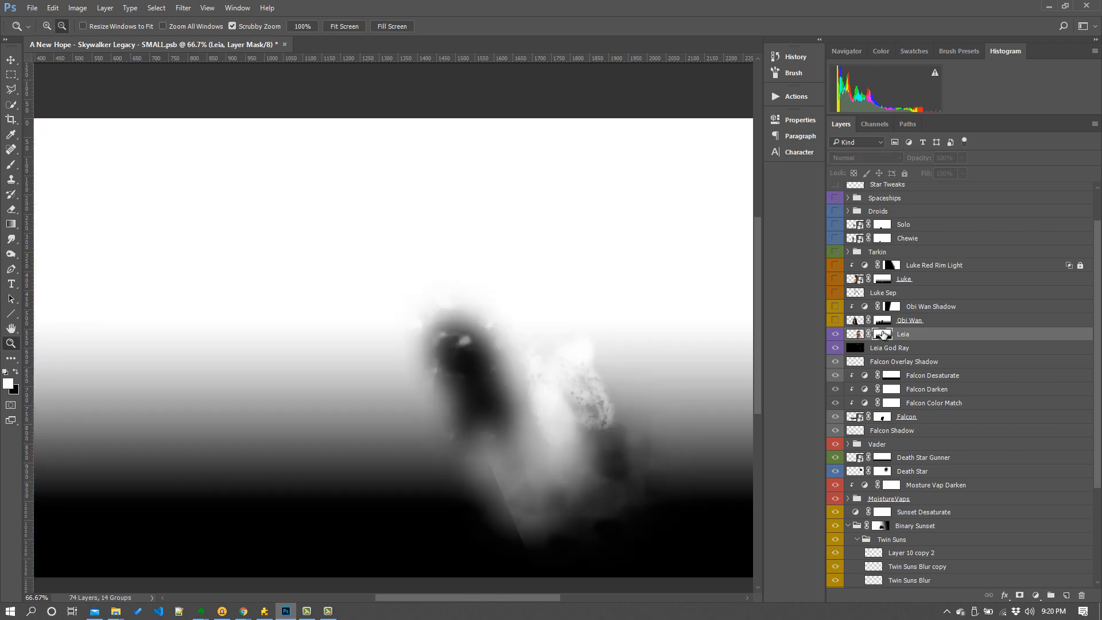
alt+click(883, 335)
alt+click(883, 335)
alt+click(883, 334)
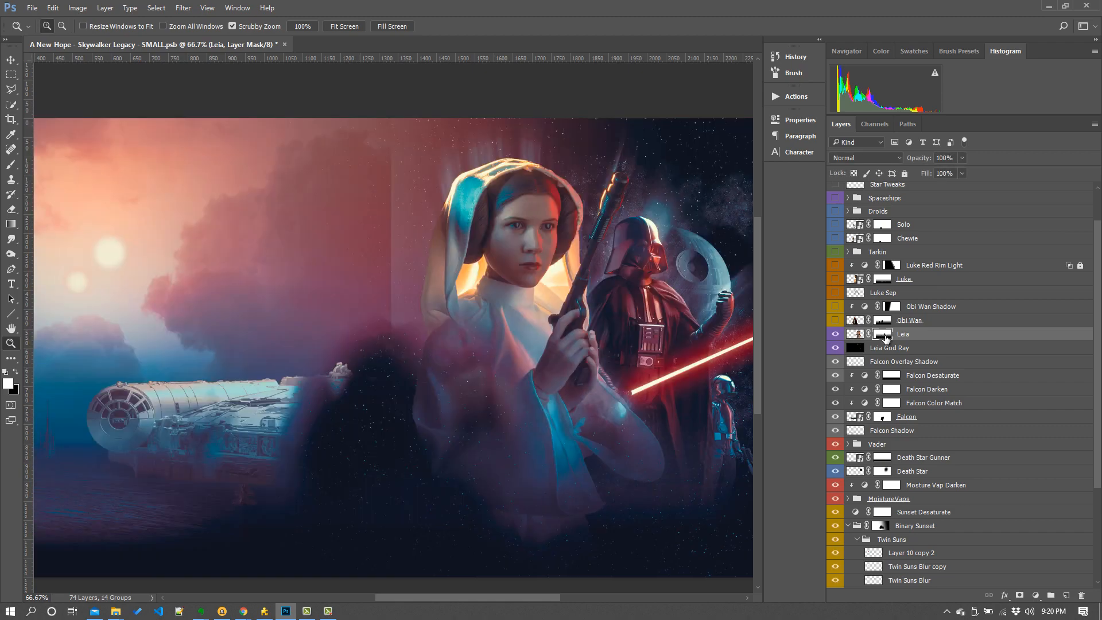
shift+click(886, 338)
shift+click(886, 338)
shift+click(886, 338)
shift+click(886, 338)
- Show the Obi Wan layer and inspect its layer mask
click(835, 321)
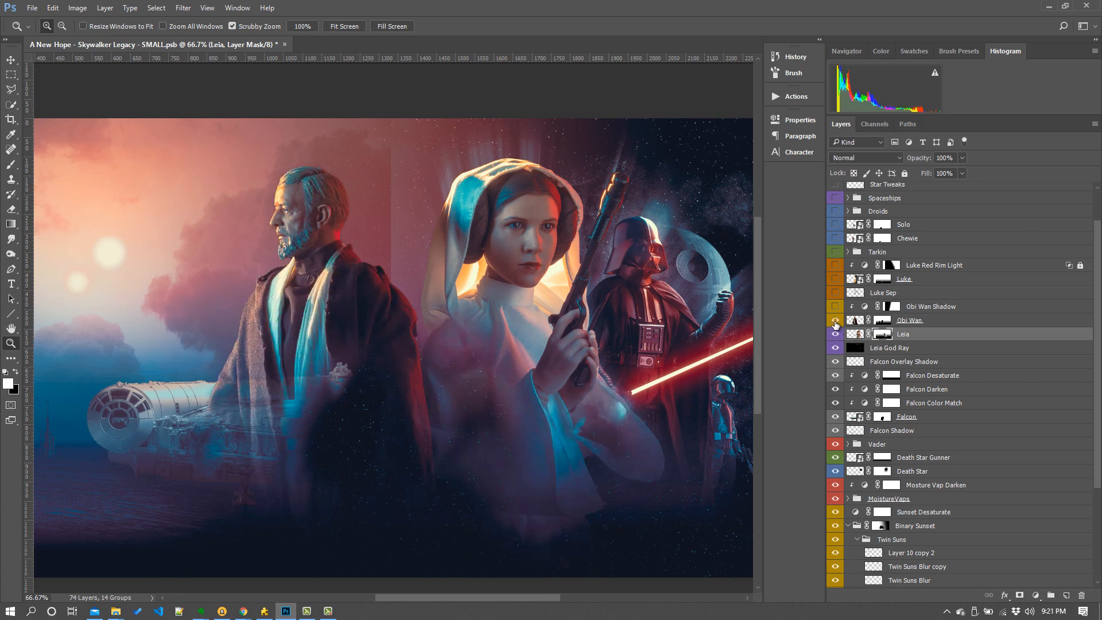
click(881, 320)
alt+click(881, 321)
alt+click(881, 321)
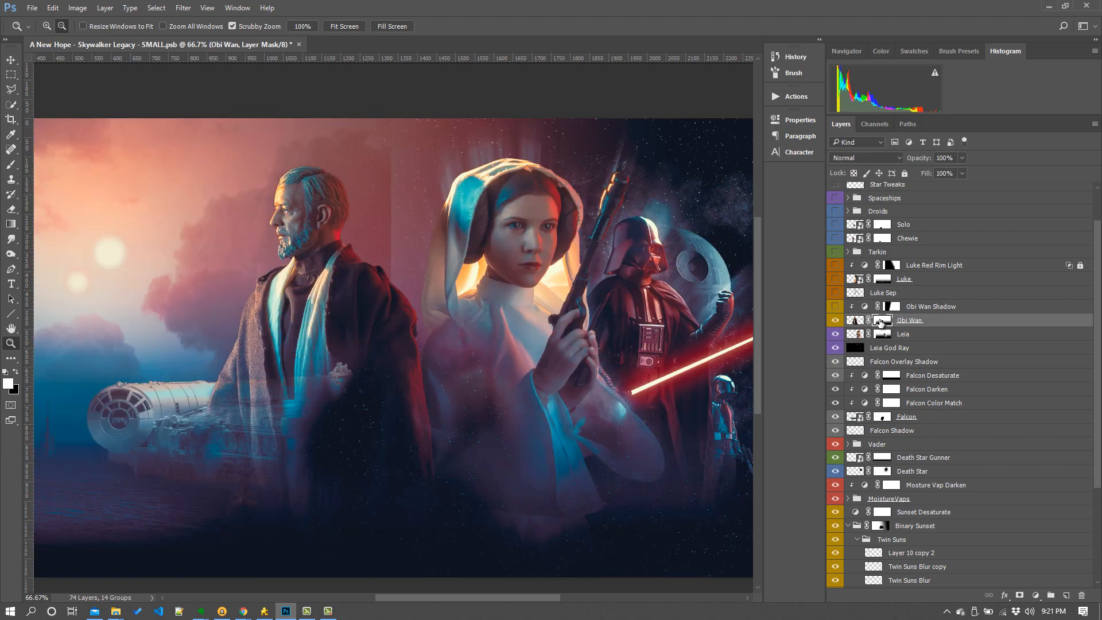
alt+click(881, 321)
alt+click(881, 321)
- Select the Obi Wan Shadow layer mask and toggle the layer's visibility to compare its effect
click(924, 313)
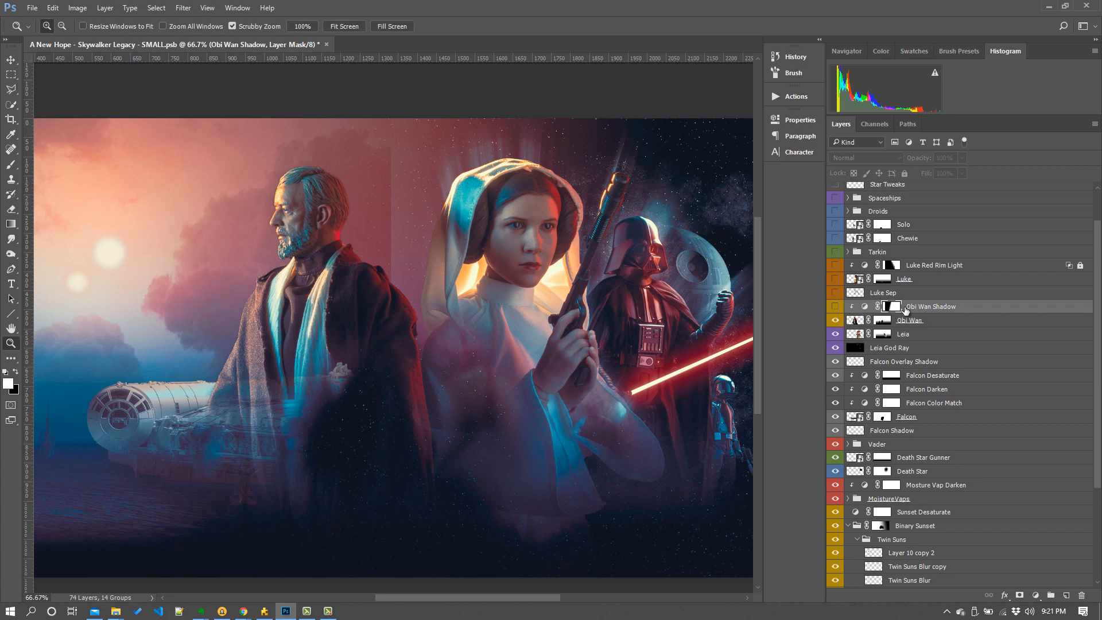
click(835, 307)
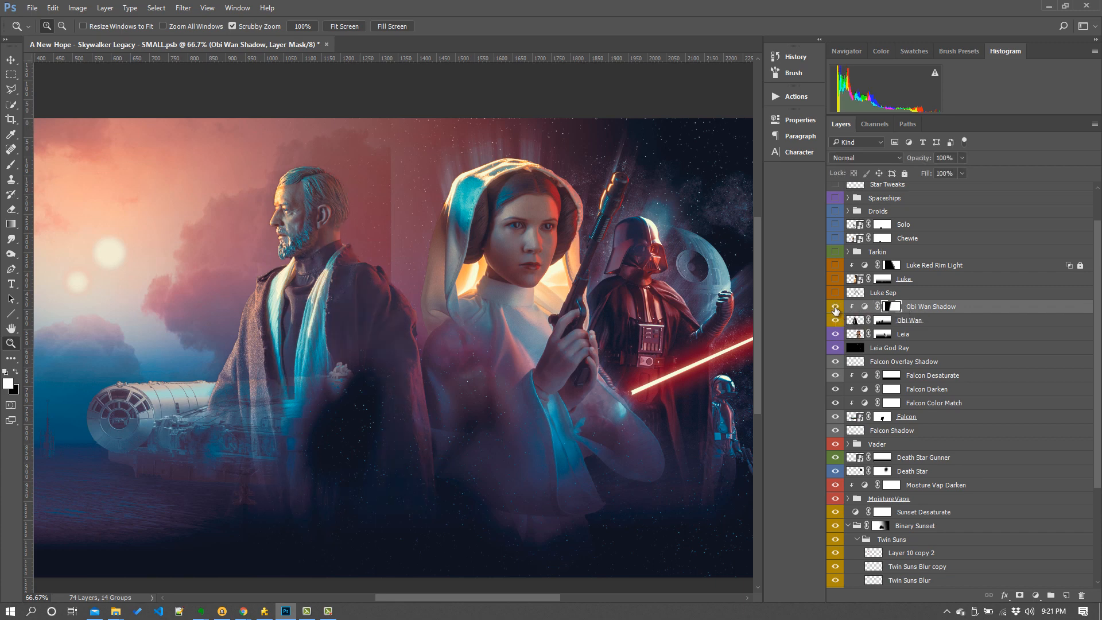
click(836, 308)
click(835, 308)
- Show the Luke, Luke Sep and Luke Red Rim Light layers, then select the rim light's mask
click(835, 279)
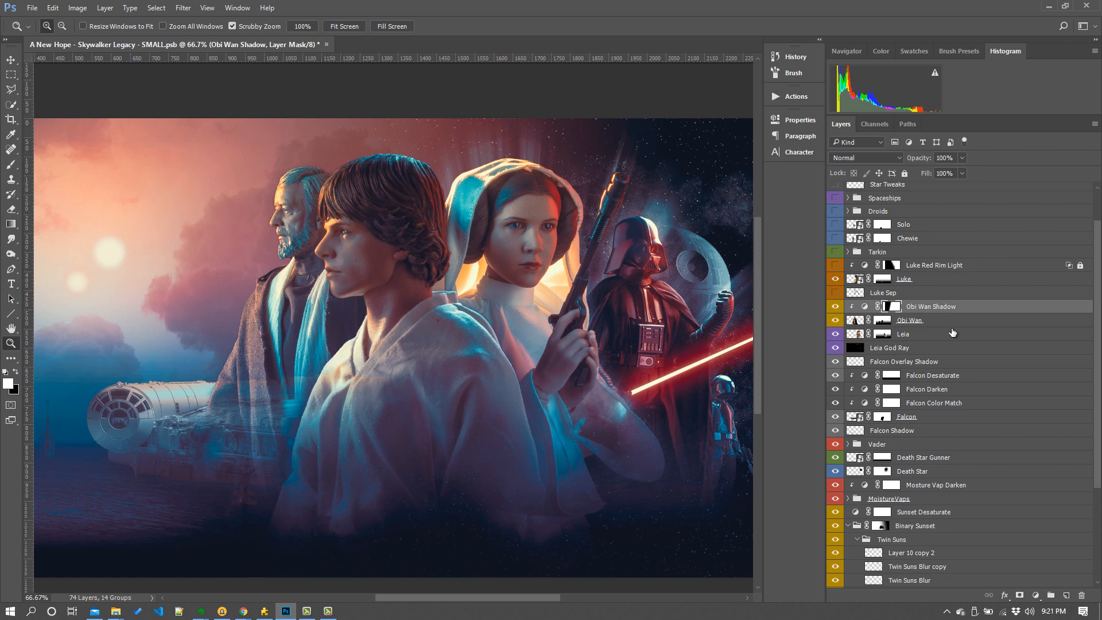
click(835, 293)
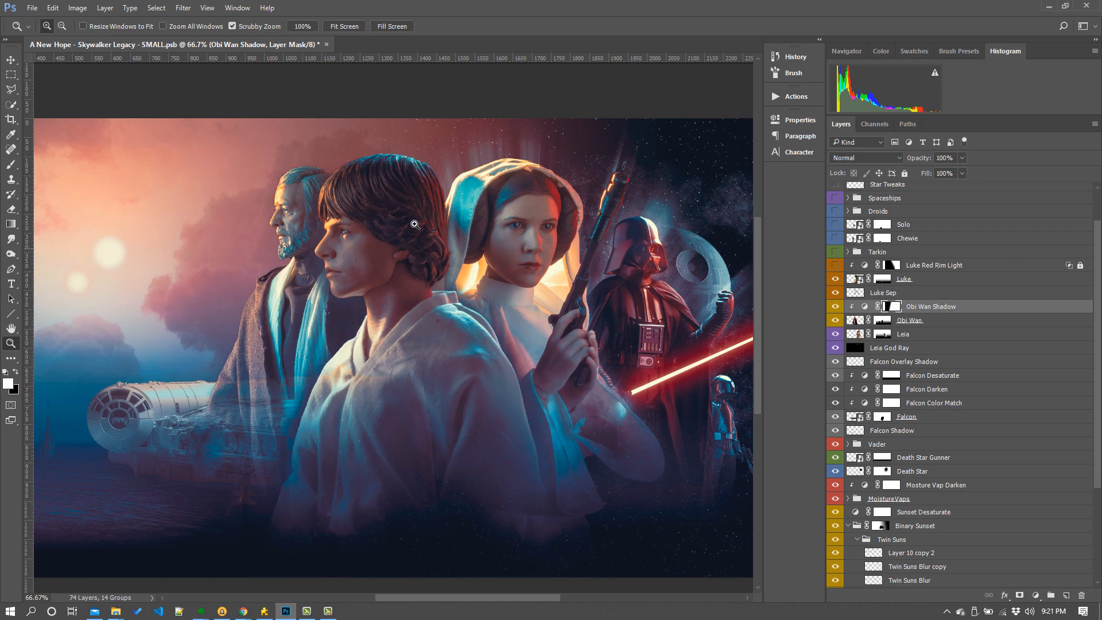
click(836, 266)
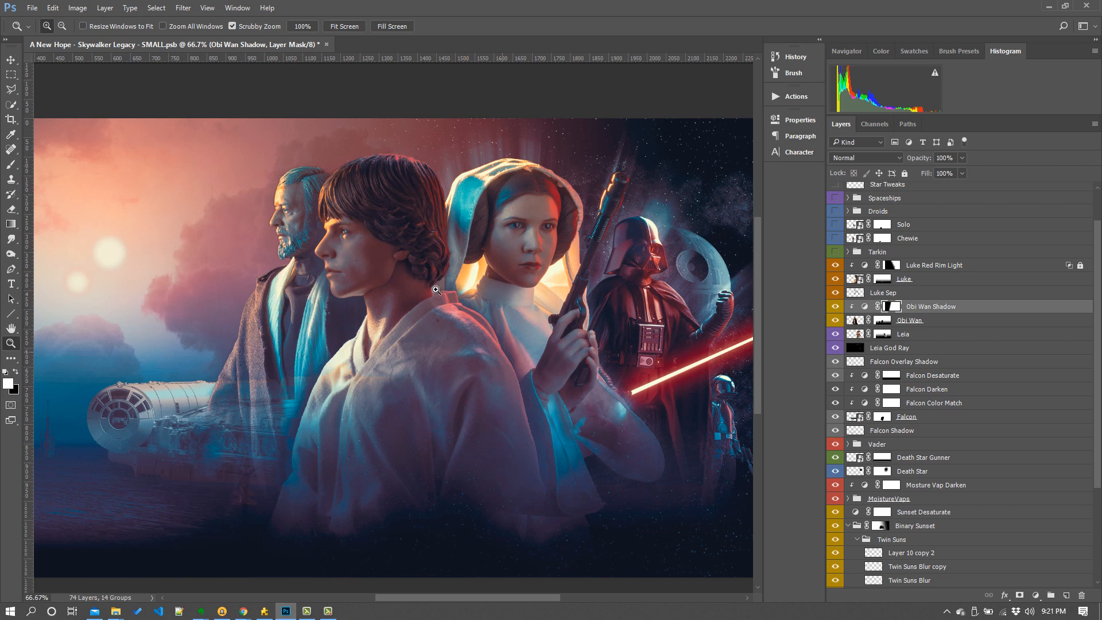
click(930, 268)
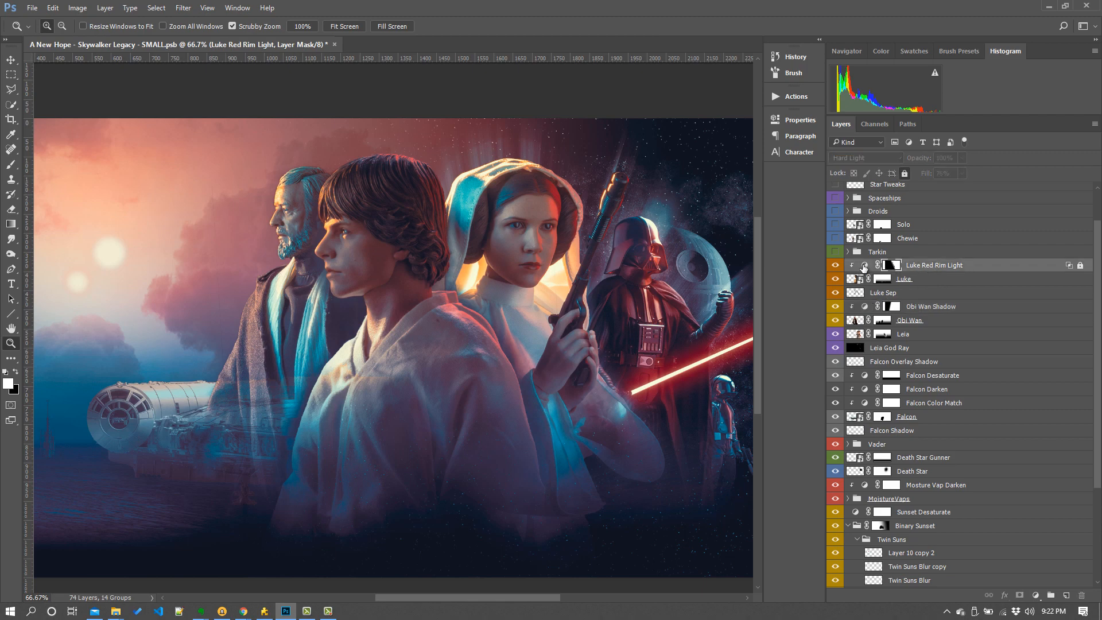
- Zoom in, select the Tarkin group, and show the Imperial Wall and Imperial Wall Blurred layers
click(628, 485)
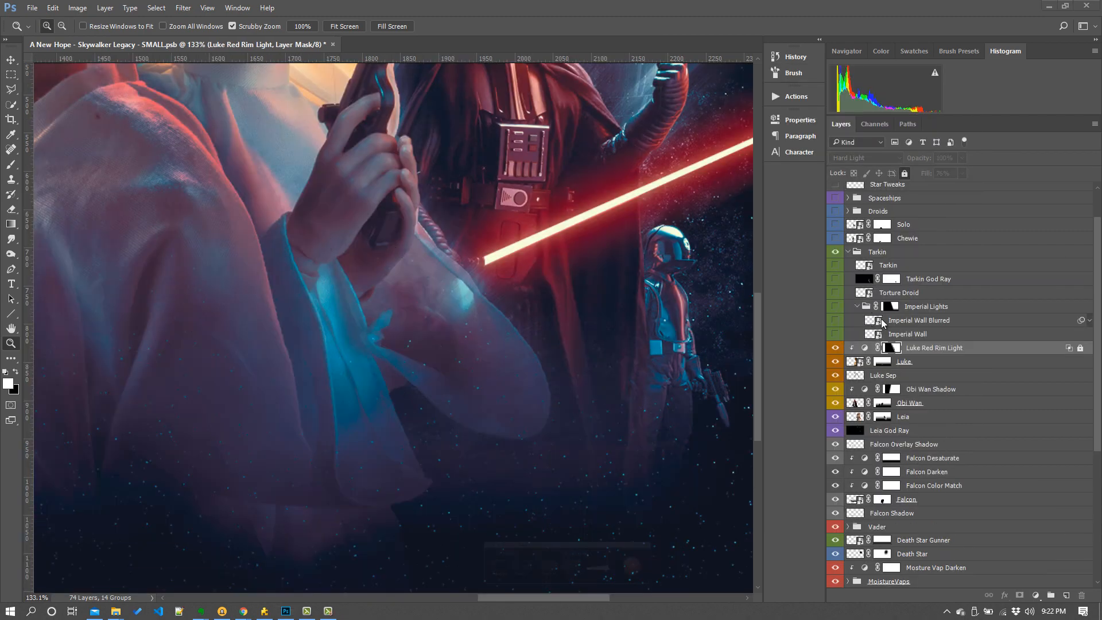
click(887, 254)
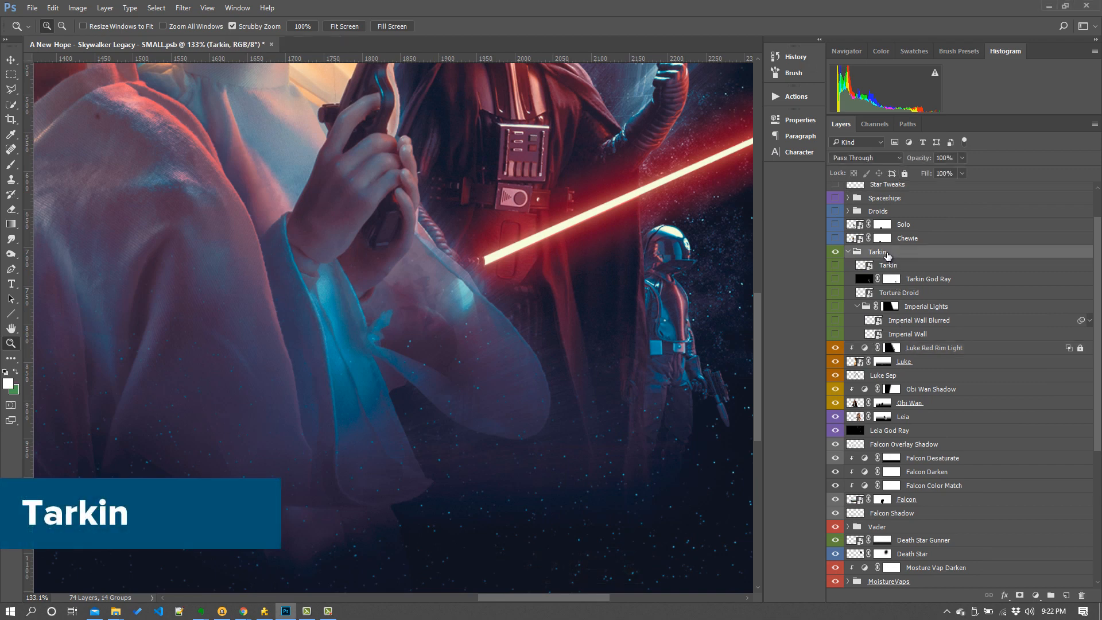
click(835, 335)
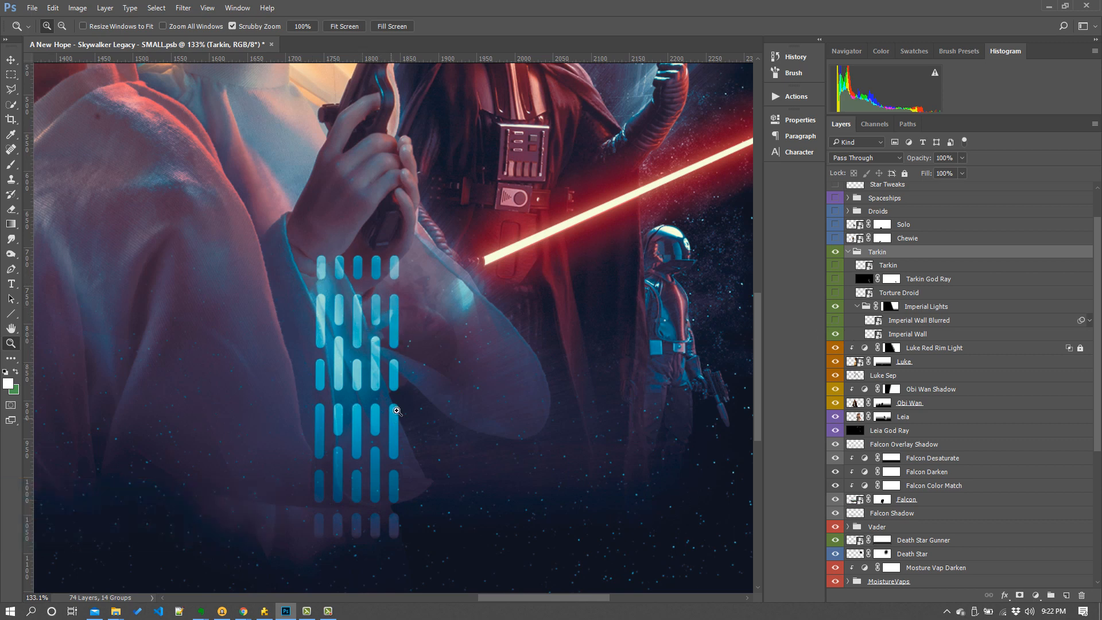
click(910, 337)
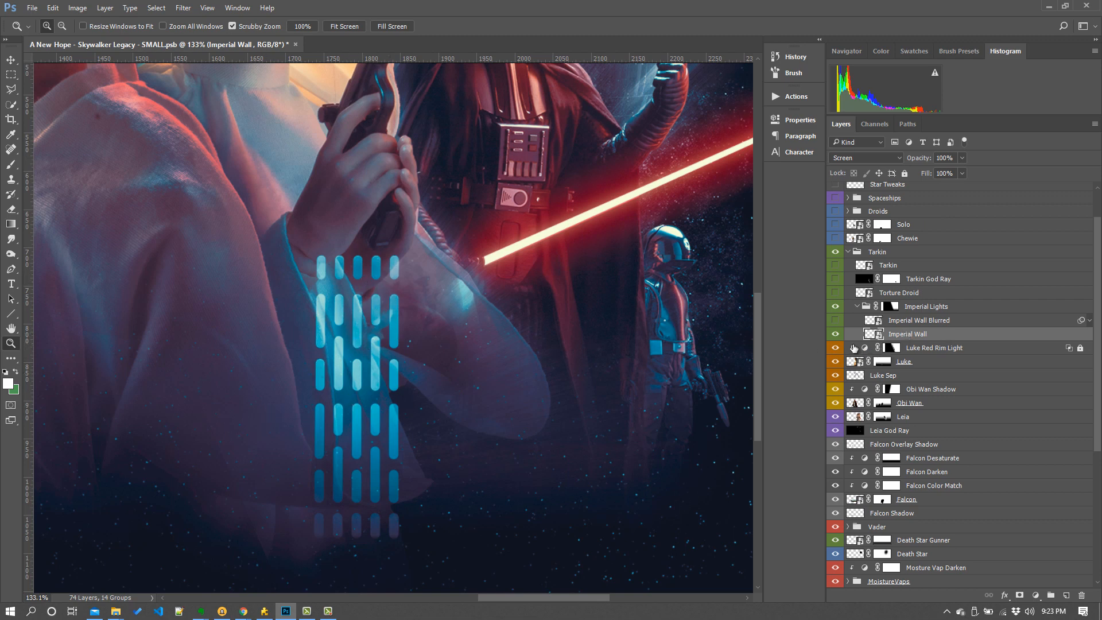
click(835, 320)
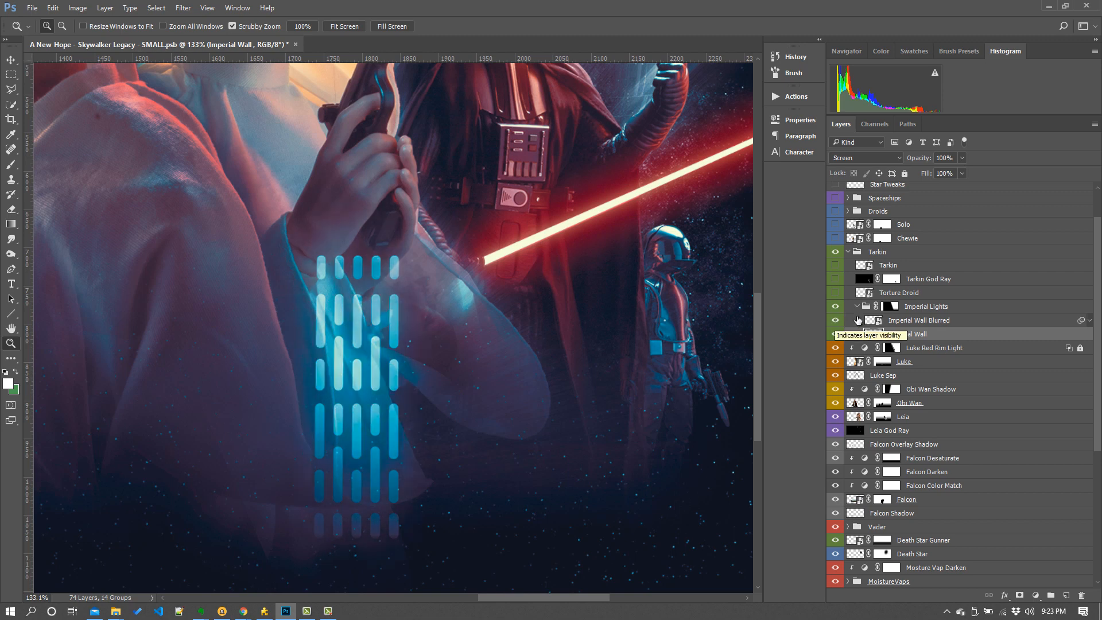
- Show the Torture Droid, Tarkin and Tarkin God Ray layers
click(836, 293)
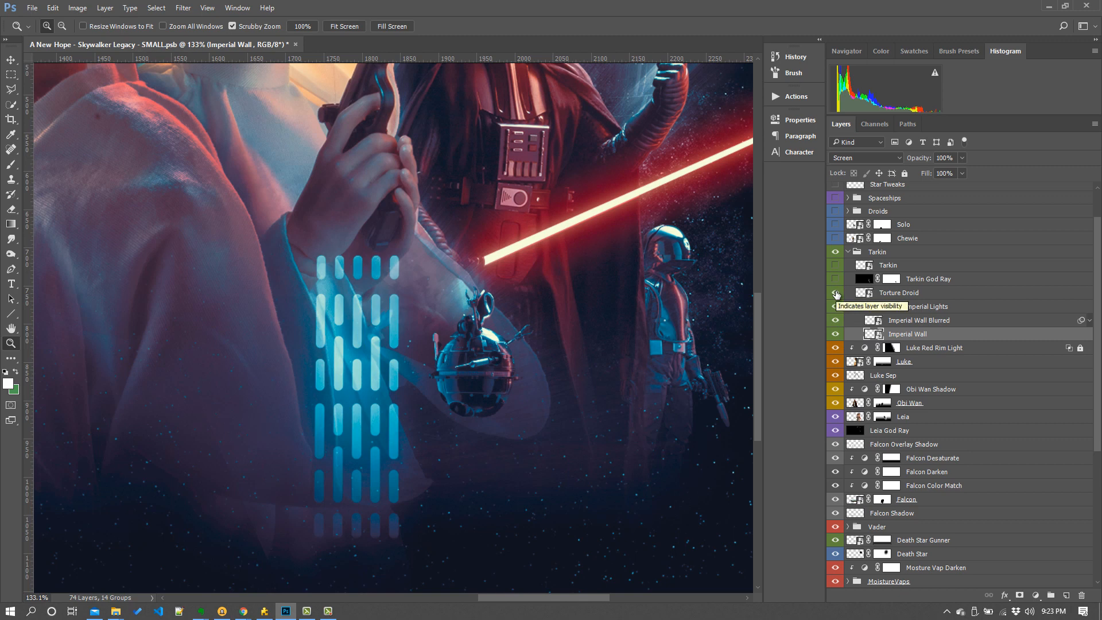
click(836, 266)
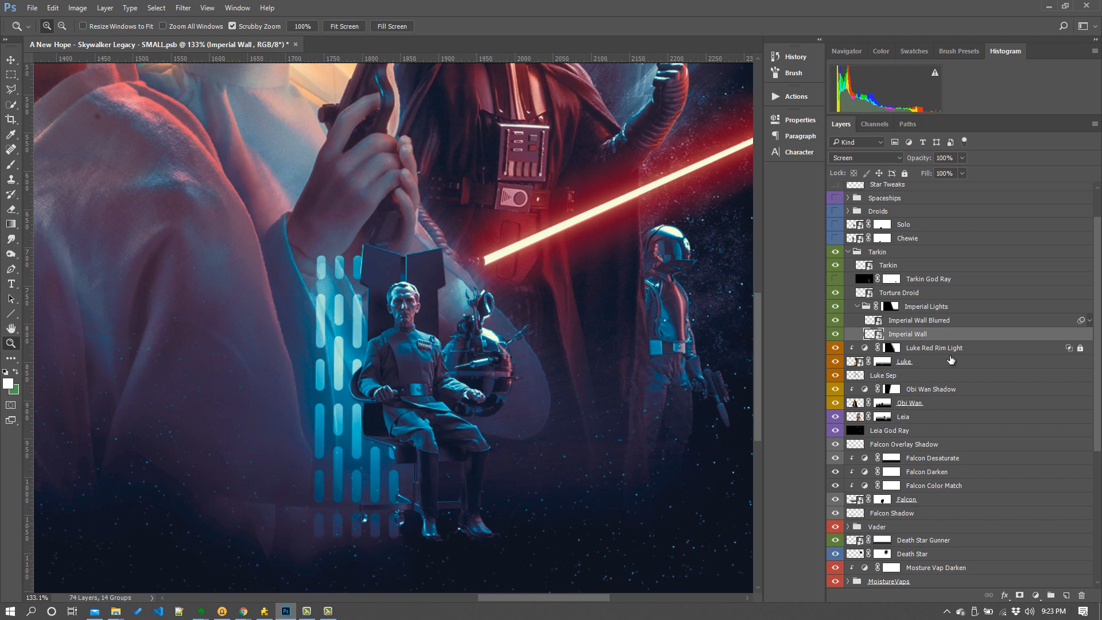
click(836, 280)
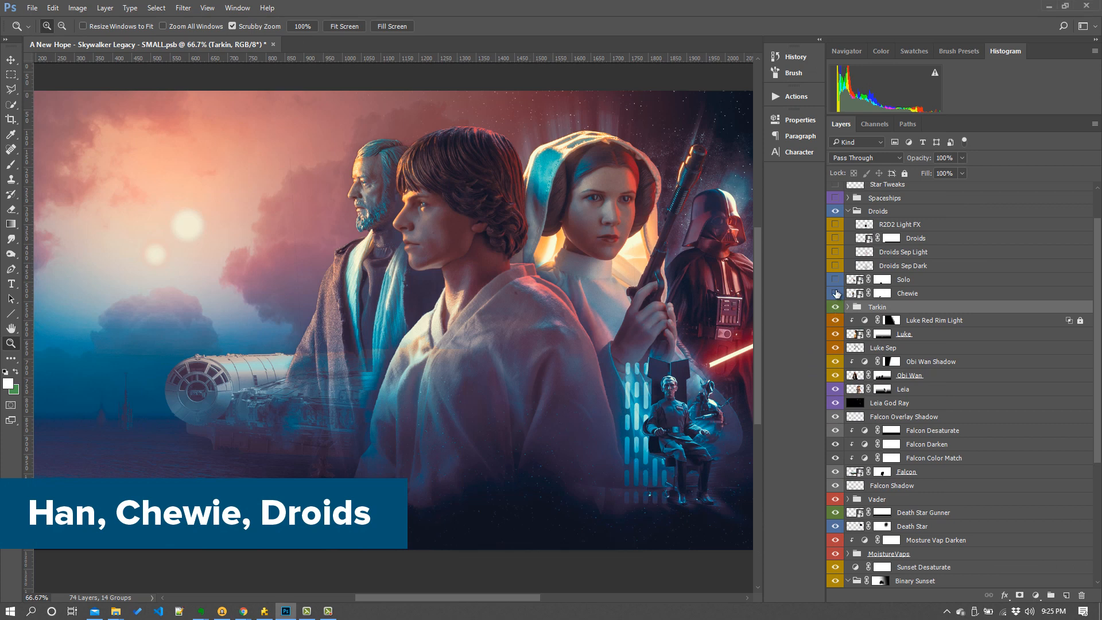
- Show the Chewie, Solo and Droids layers
drag(836, 293, 836, 281)
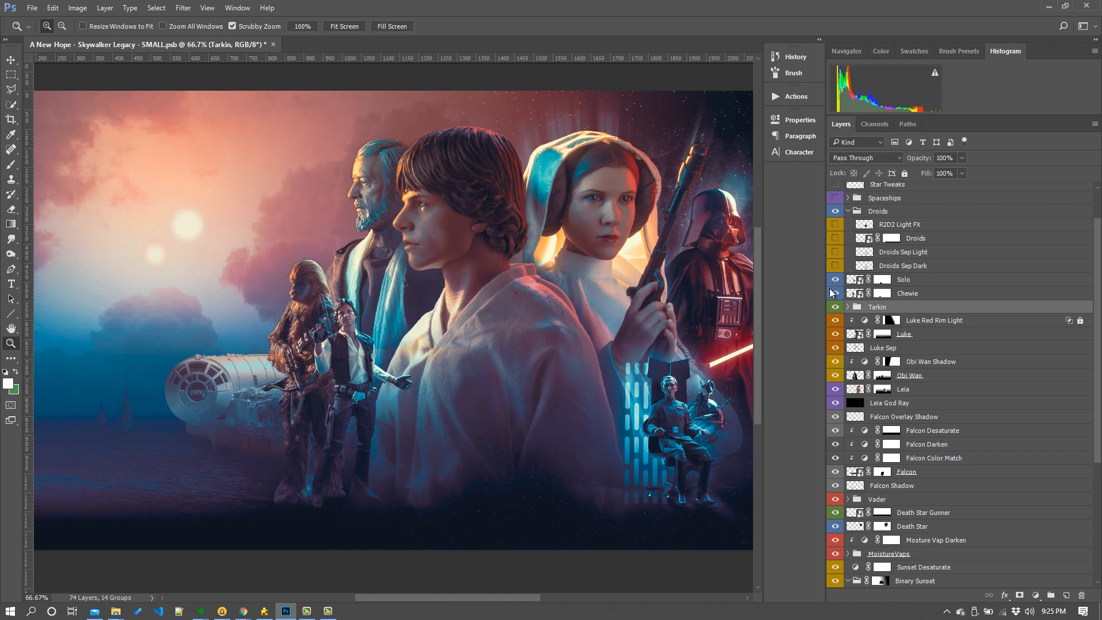
click(836, 240)
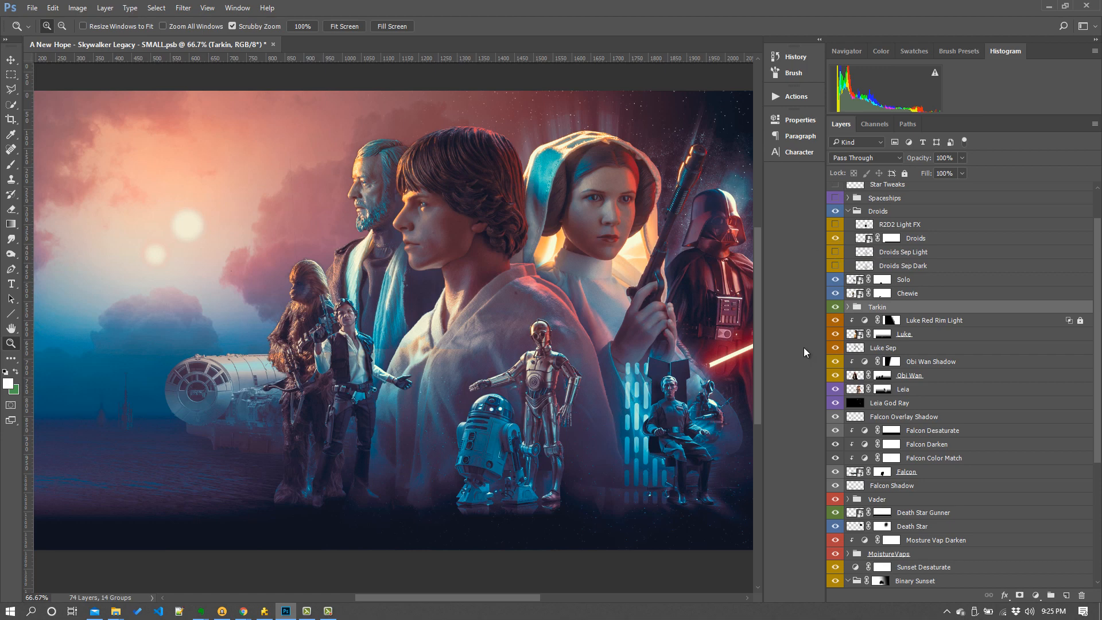
- Select the Droids layer mask and show the Droids Sep Light layer
click(907, 241)
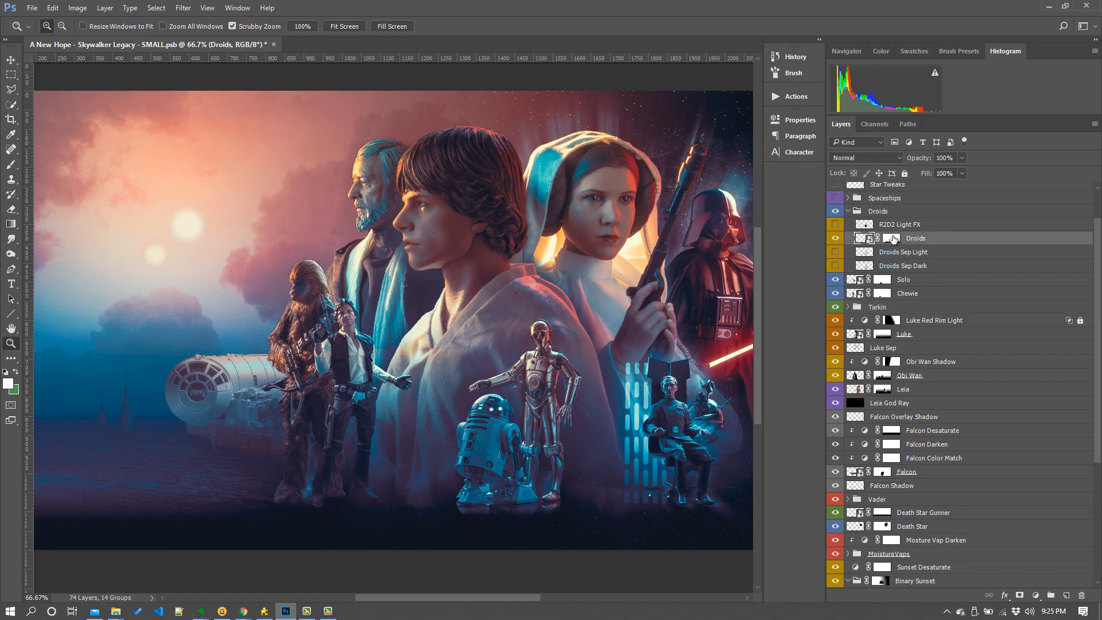
alt+click(891, 239)
alt+click(892, 239)
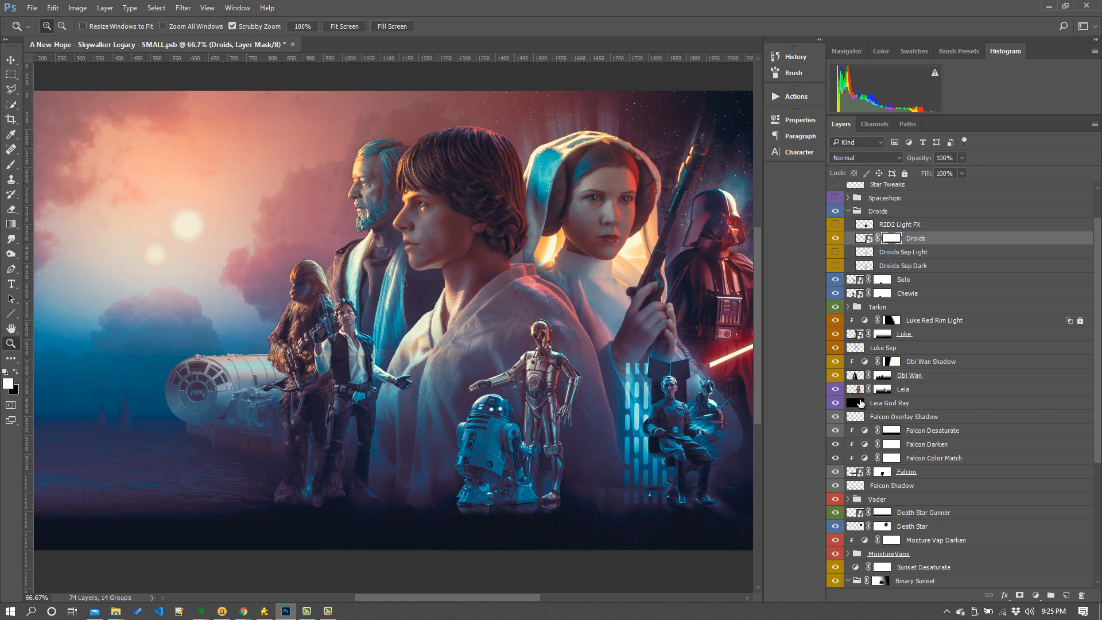
click(835, 252)
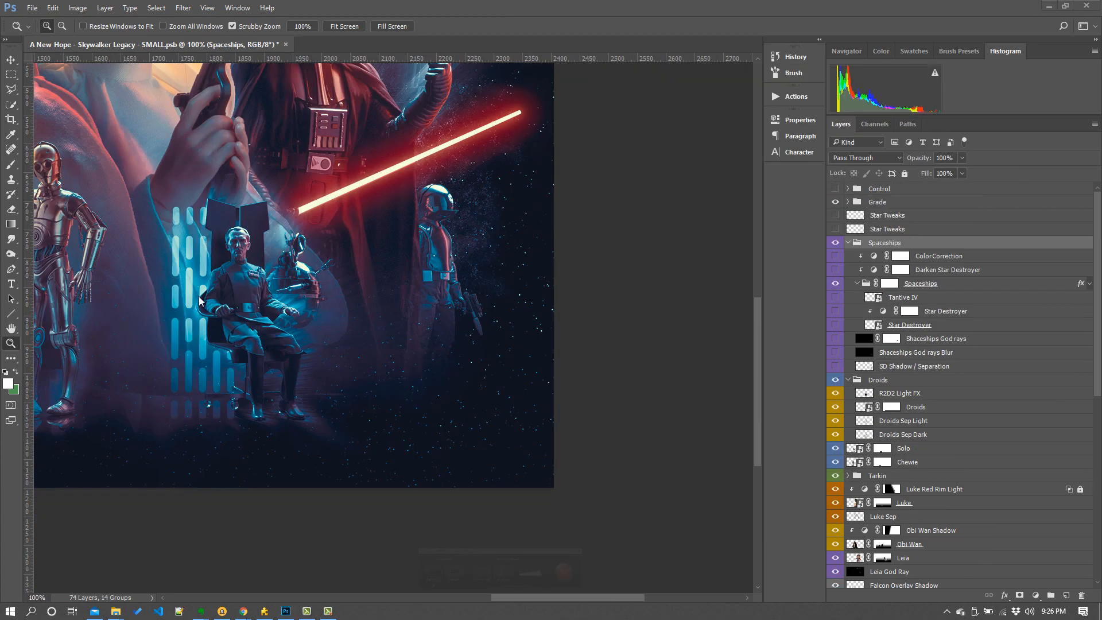
- Show the Star Destroyer, Tantive IV and clipped Star Destroyer layers in the Spaceships group
click(835, 325)
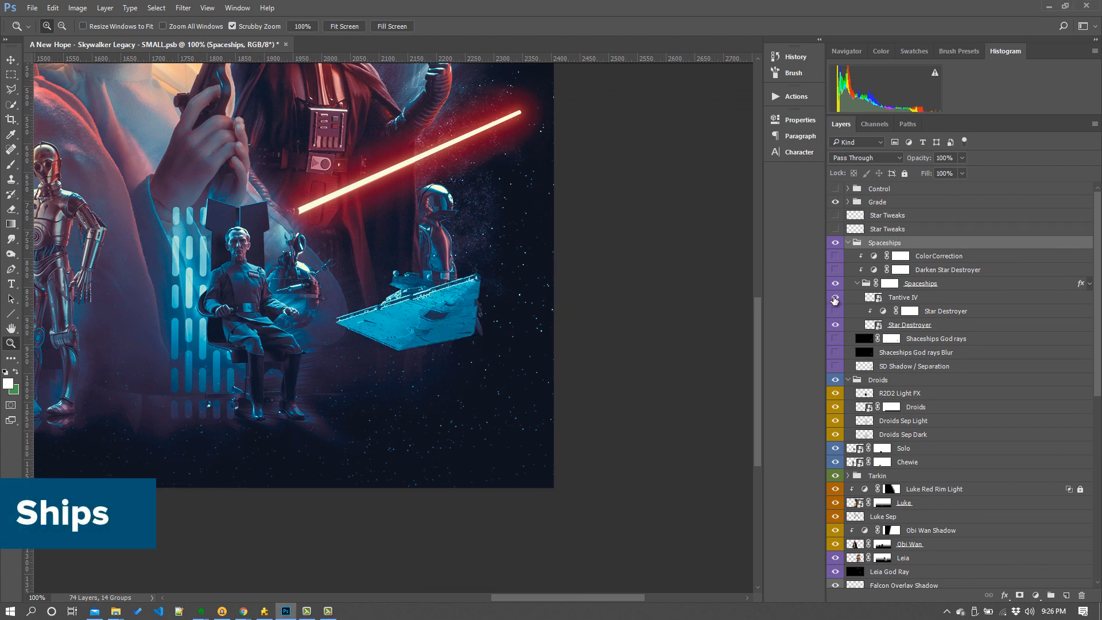
click(835, 298)
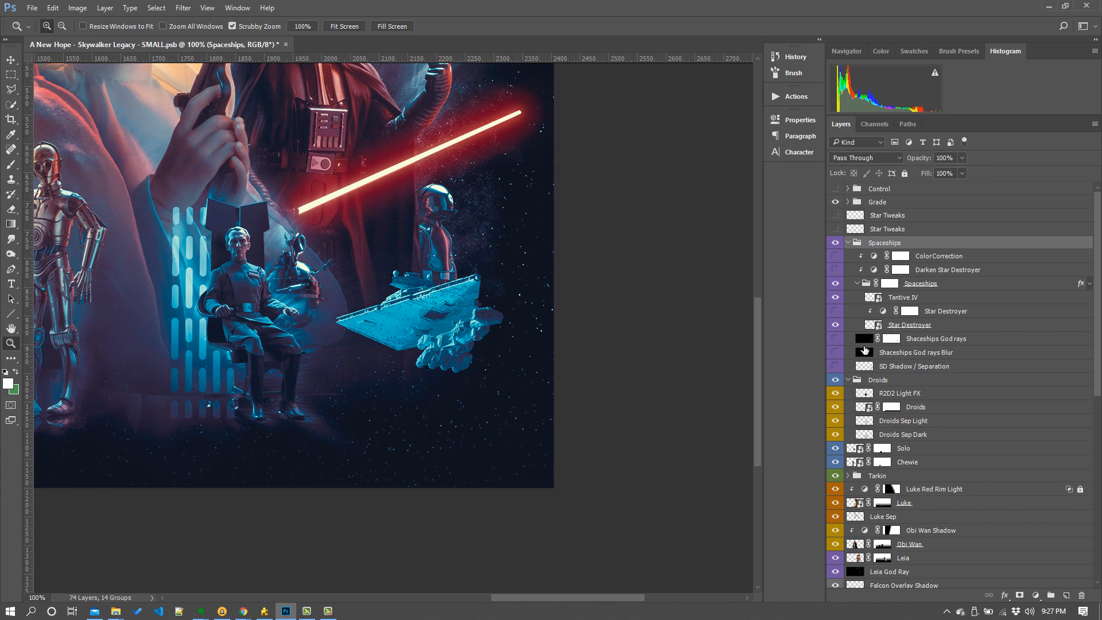
click(835, 311)
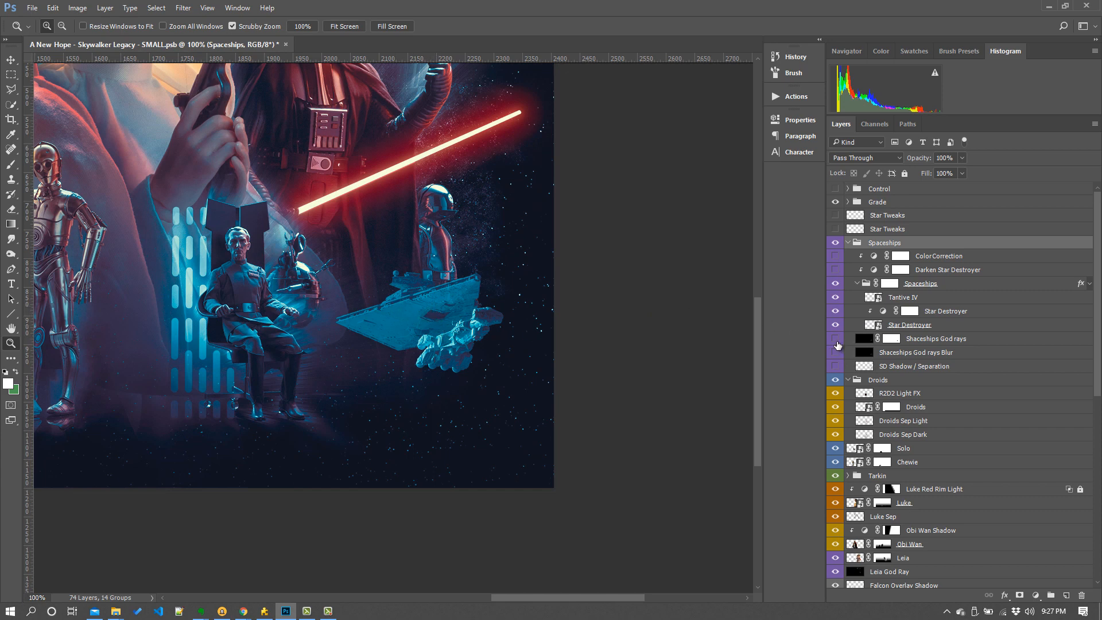
- Show the Shaceships God rays, God rays Blur, SD Shadow / Separation, Darken Star Destroyer and Color Correction layers
click(836, 338)
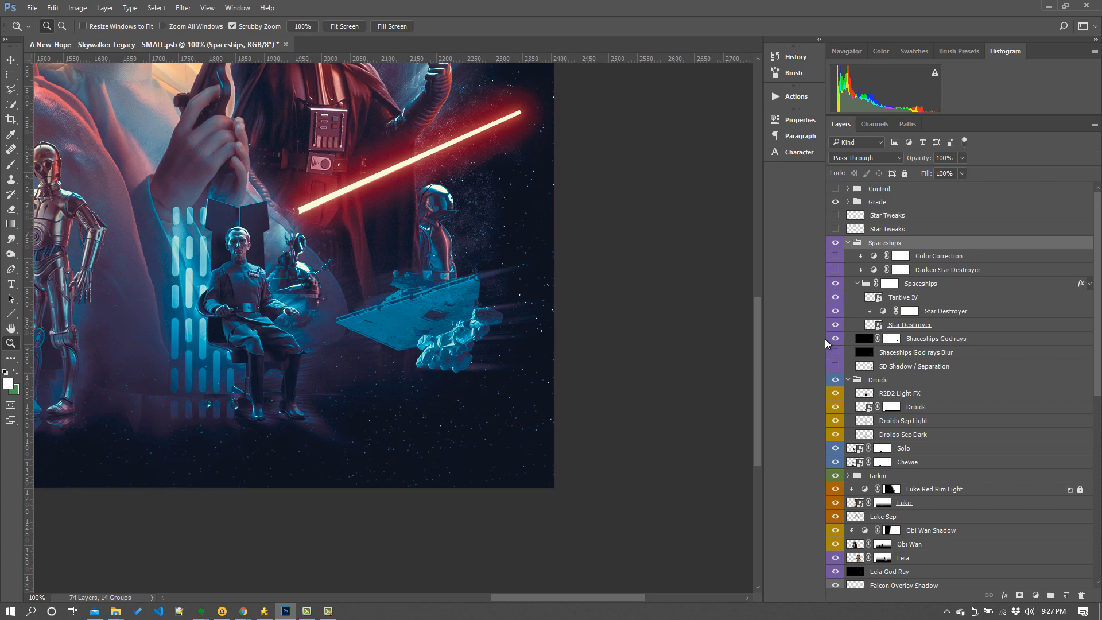
click(835, 355)
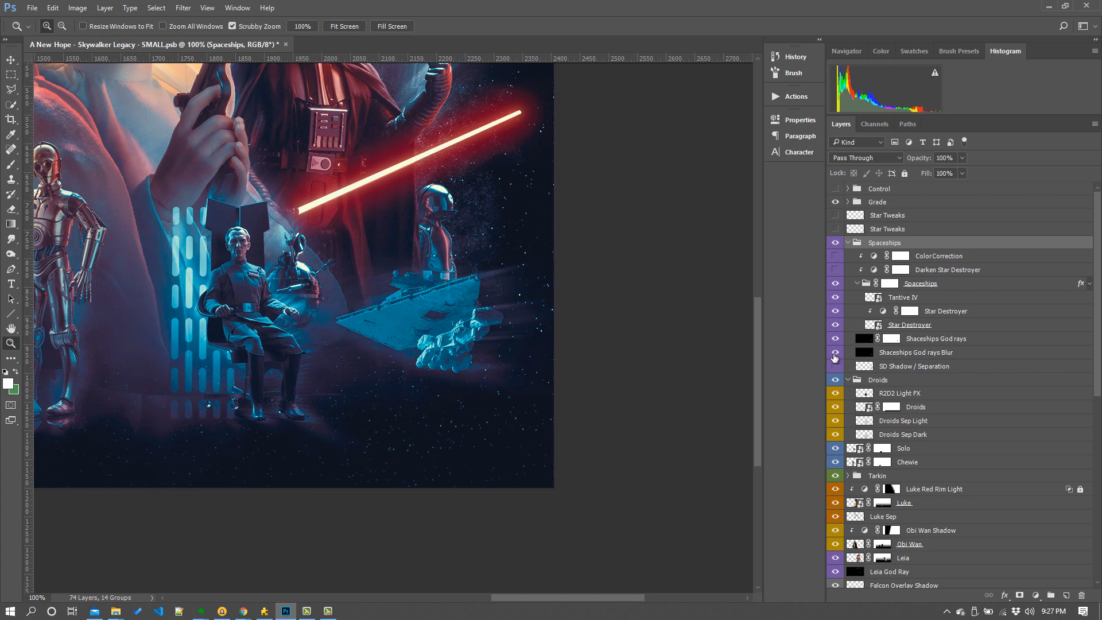
click(835, 367)
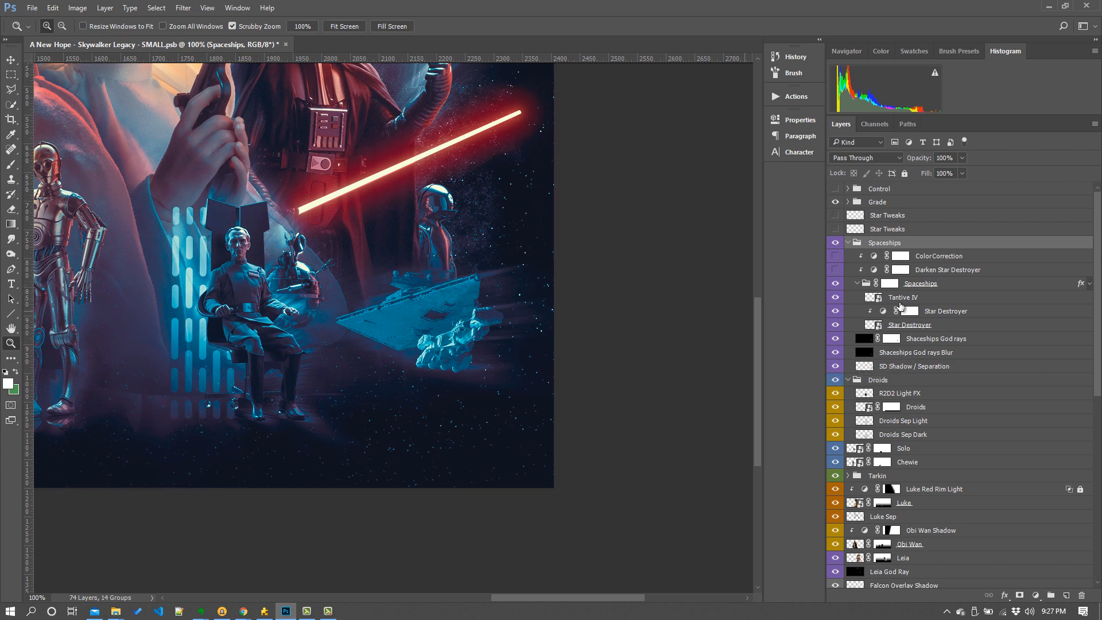
click(835, 270)
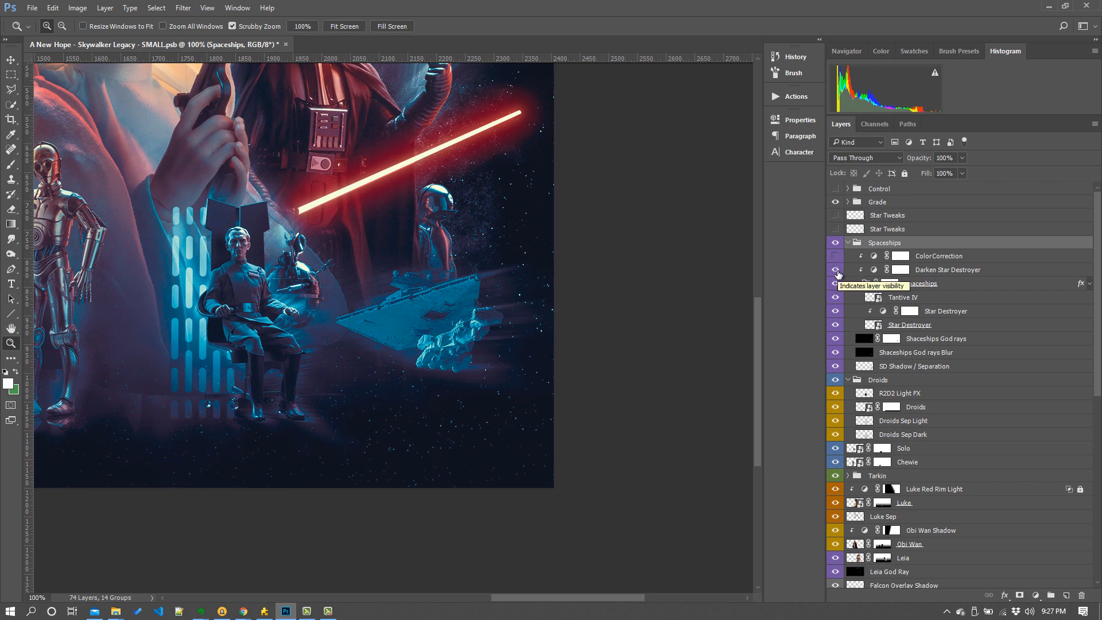
click(835, 256)
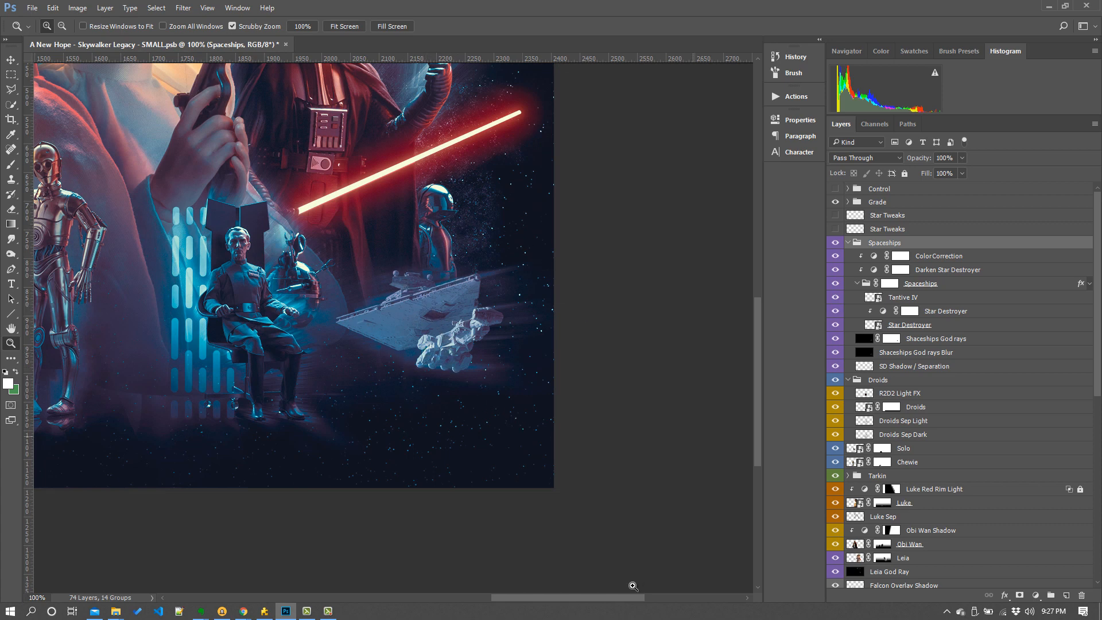
- Zoom out to the whole composite, show both Star Tweaks layers and expand the Grade group
key(ctrl+minus)
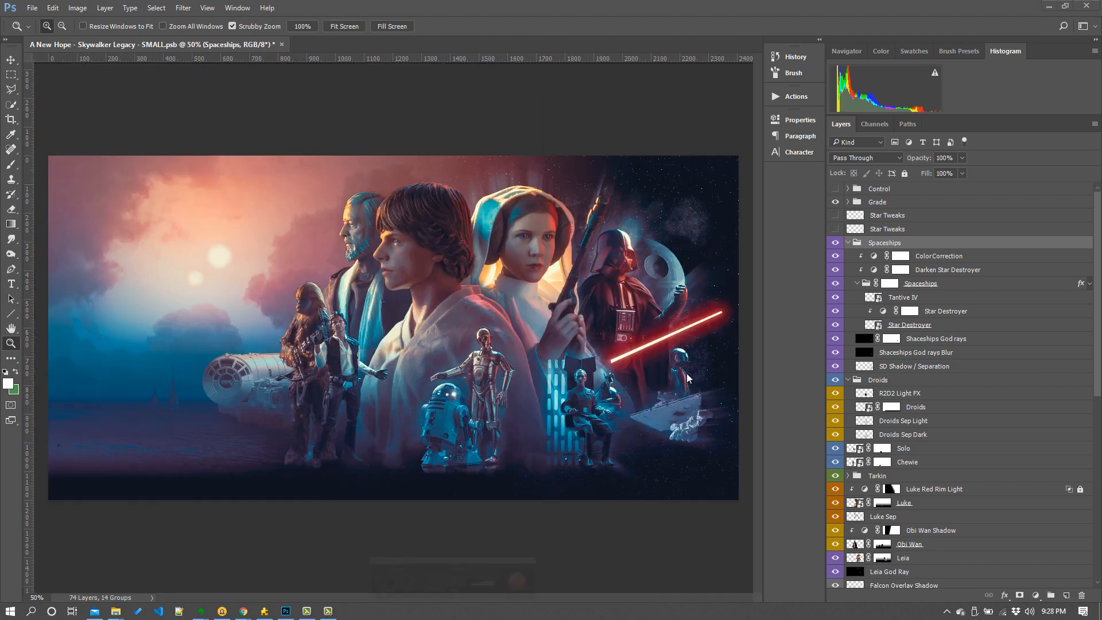
click(836, 216)
click(836, 231)
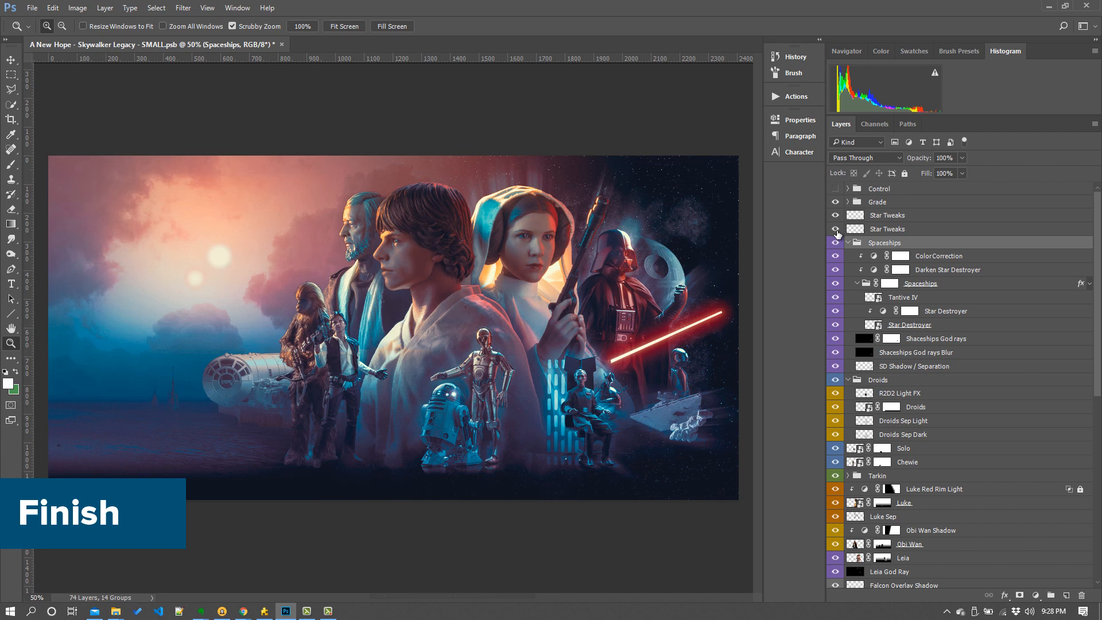
click(848, 202)
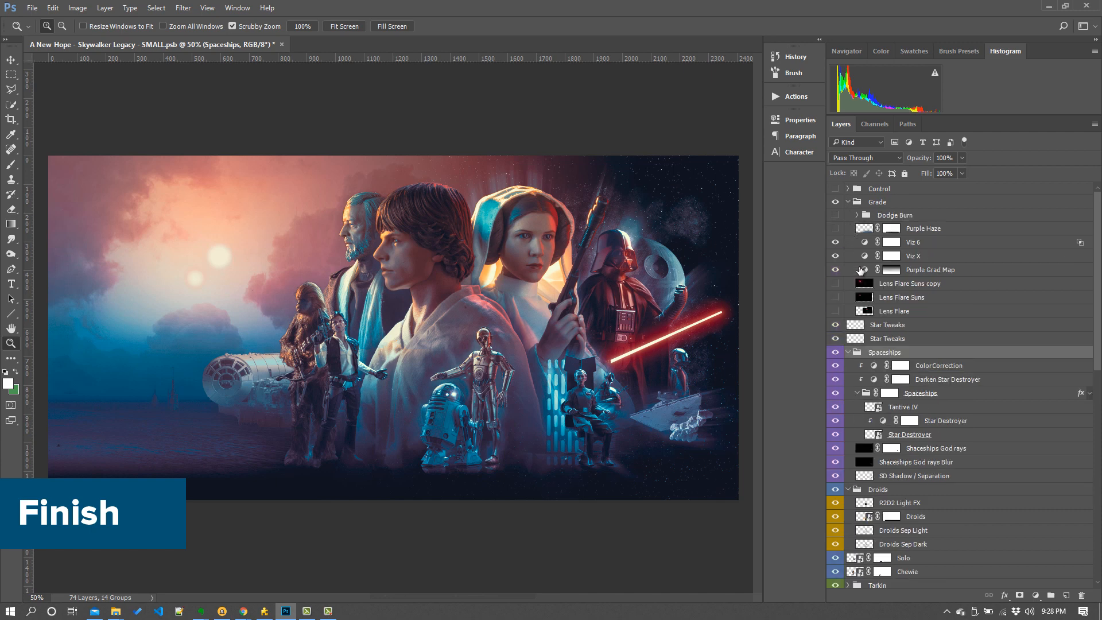
- Show the Lens Flare, Lens Flare Suns, Lens Flare Suns copy, Purple Haze and Dodge Burn layers in Grade
click(836, 311)
click(836, 297)
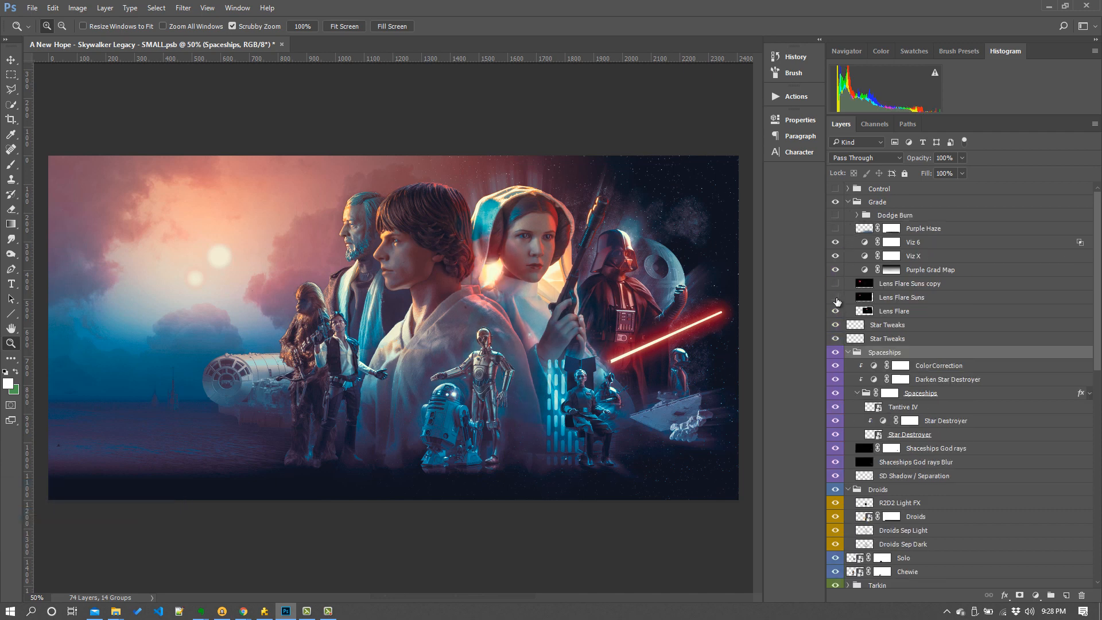
click(836, 283)
click(836, 228)
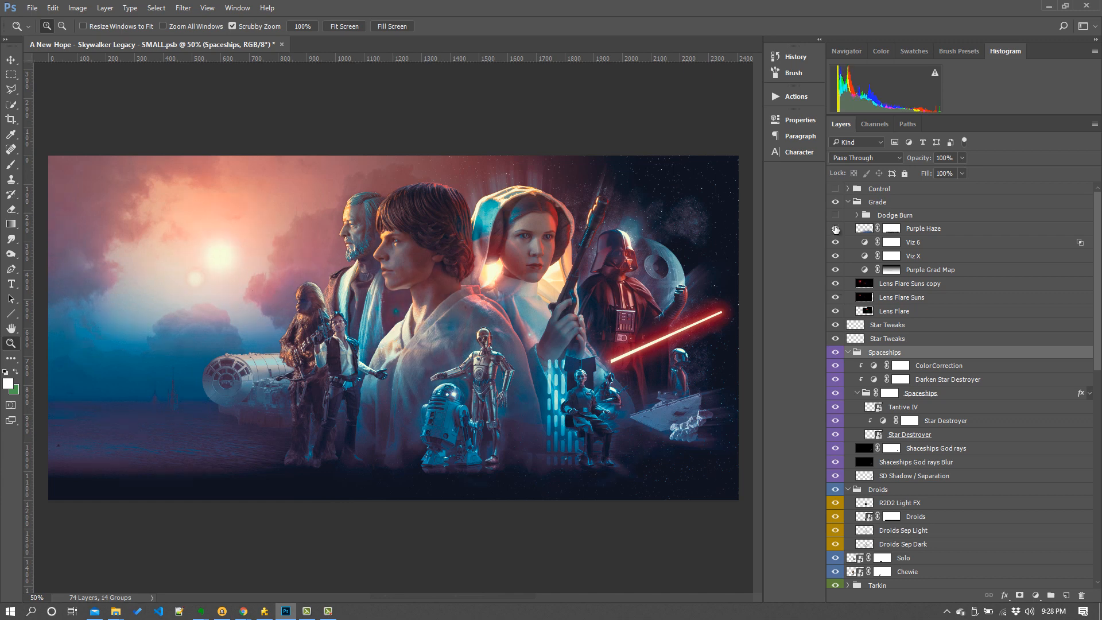
click(836, 216)
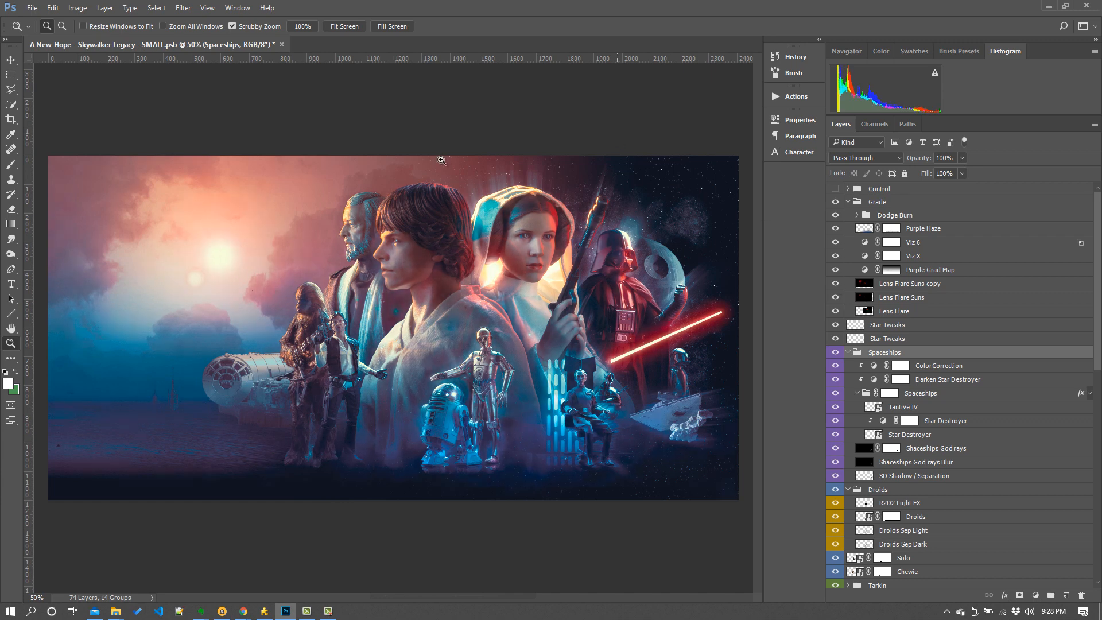
click(11, 59)
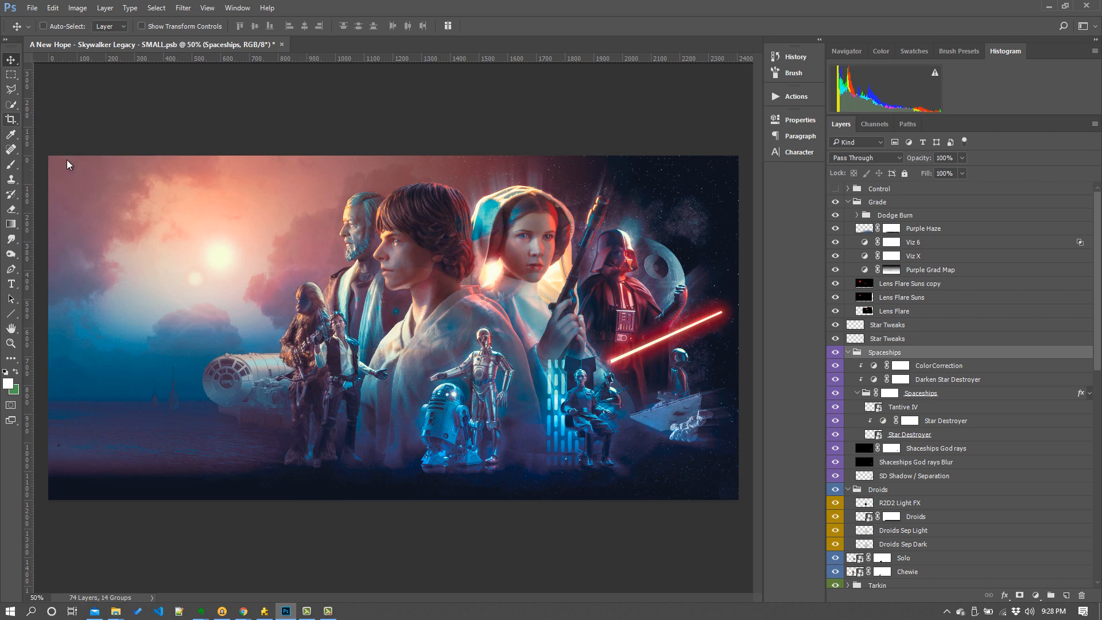
key(c)
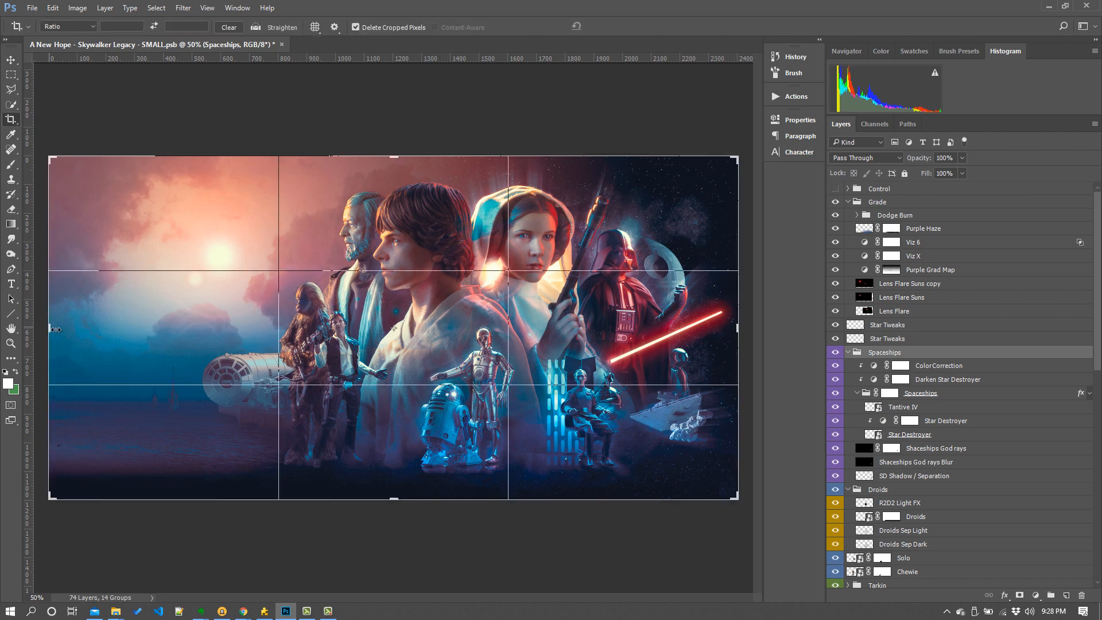
mouse_move(55, 329)
mouse_down()
mouse_move(116, 329)
mouse_move(36, 330)
mouse_move(51, 328)
mouse_up()
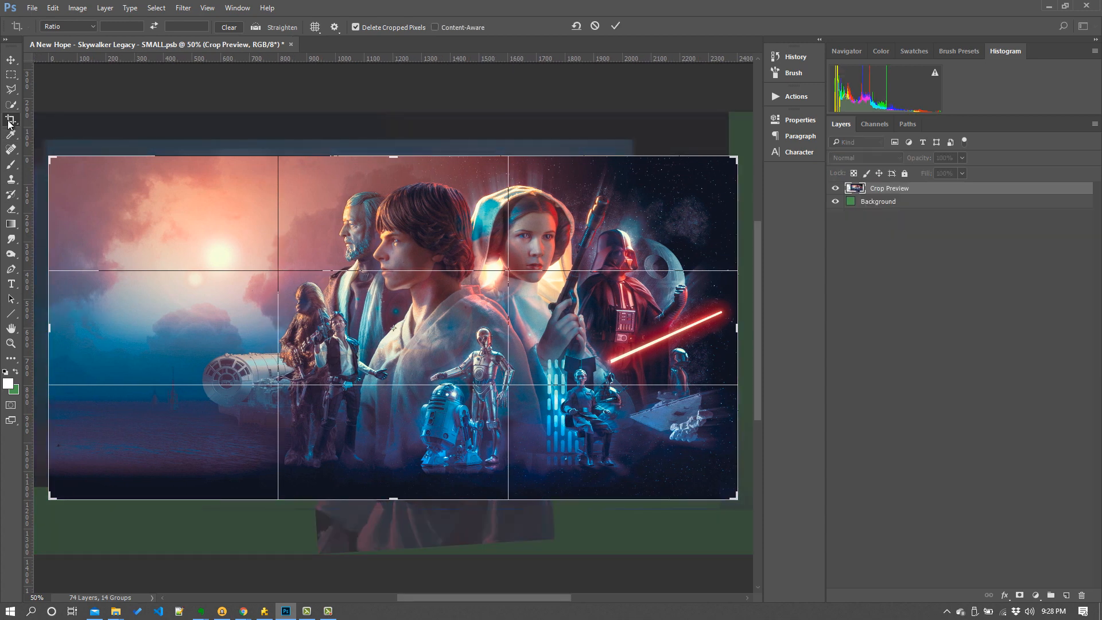
click(10, 122)
click(606, 228)
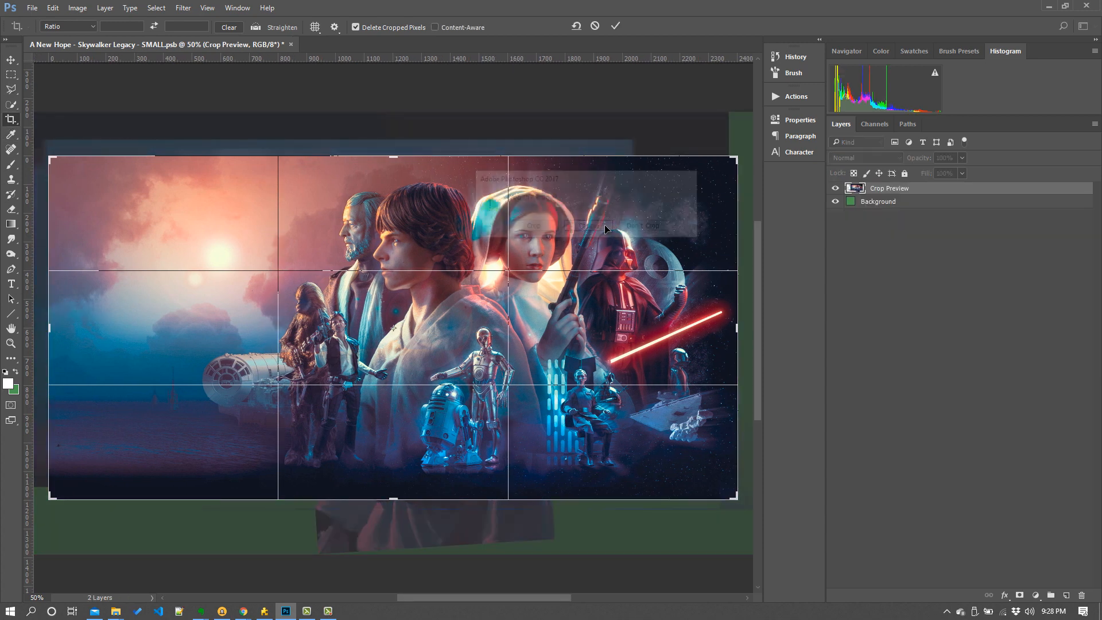
click(10, 60)
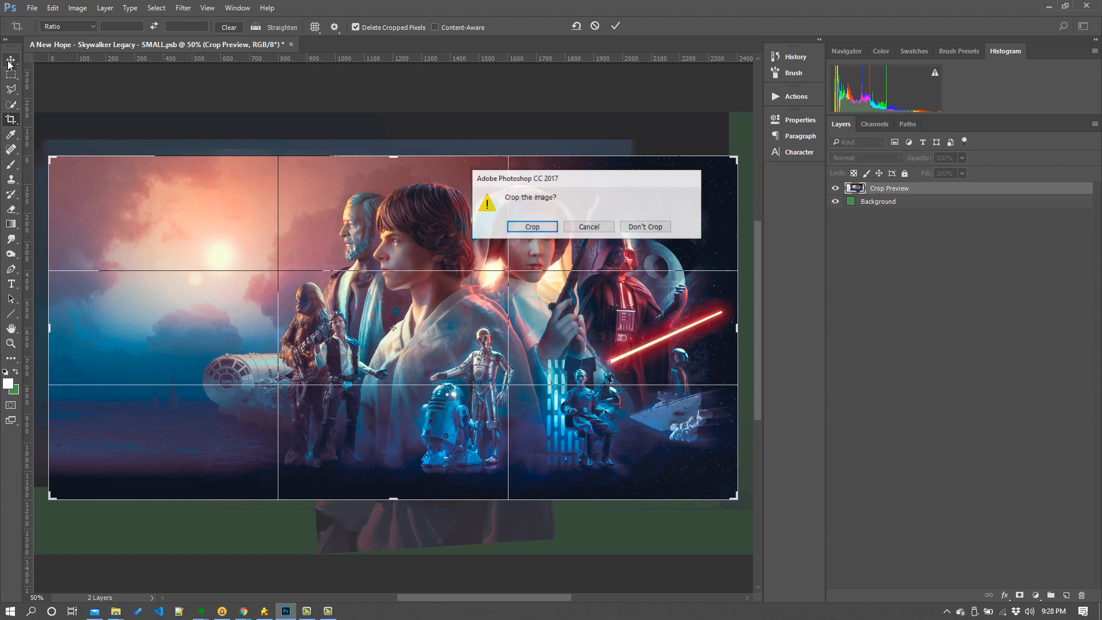
click(646, 225)
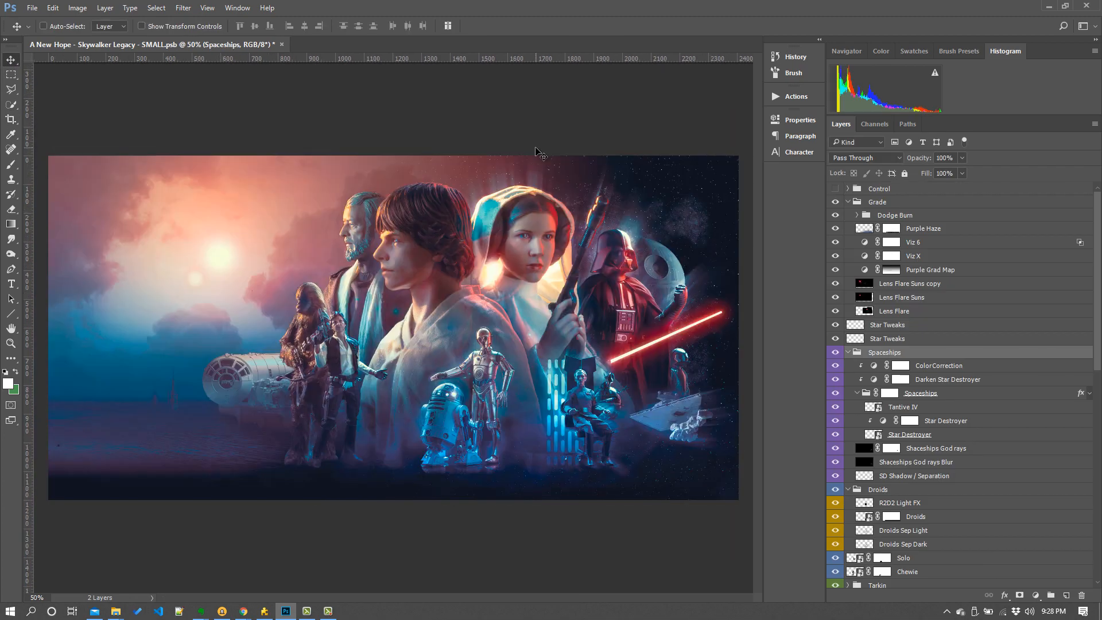